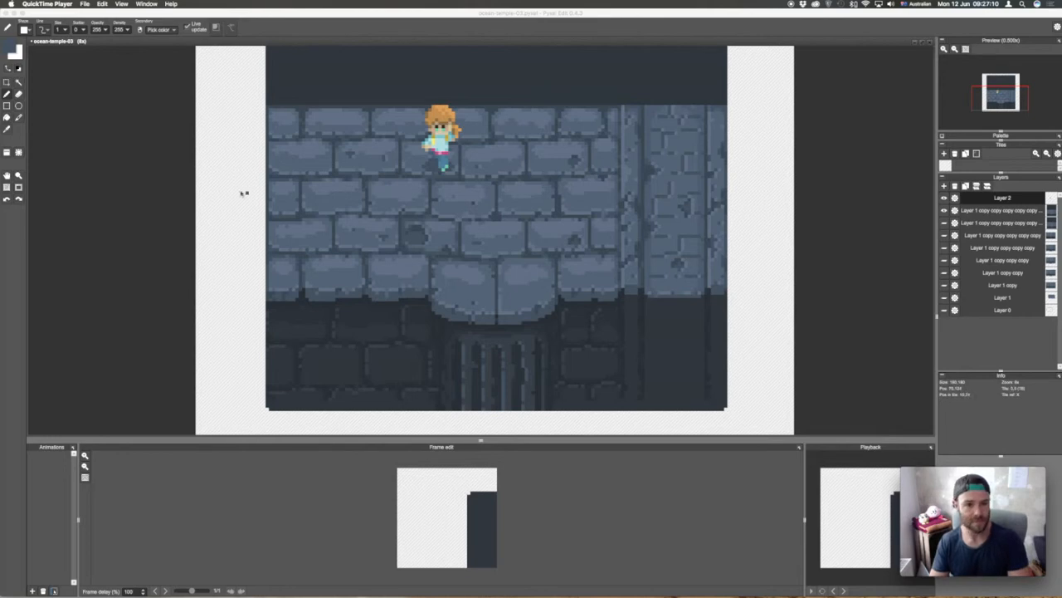
Step: Examine the temple mockup, marking out its dark upper surface, lit brick wall and shadowed lower wall with temporary rectangular selections
click(170, 174)
key(m)
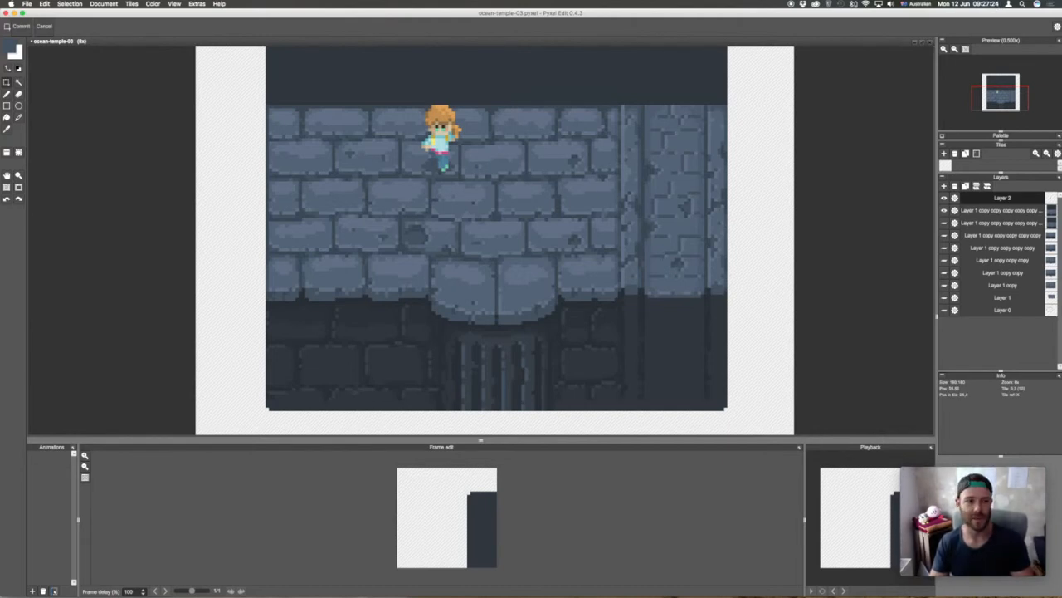
drag(283, 100, 649, 318)
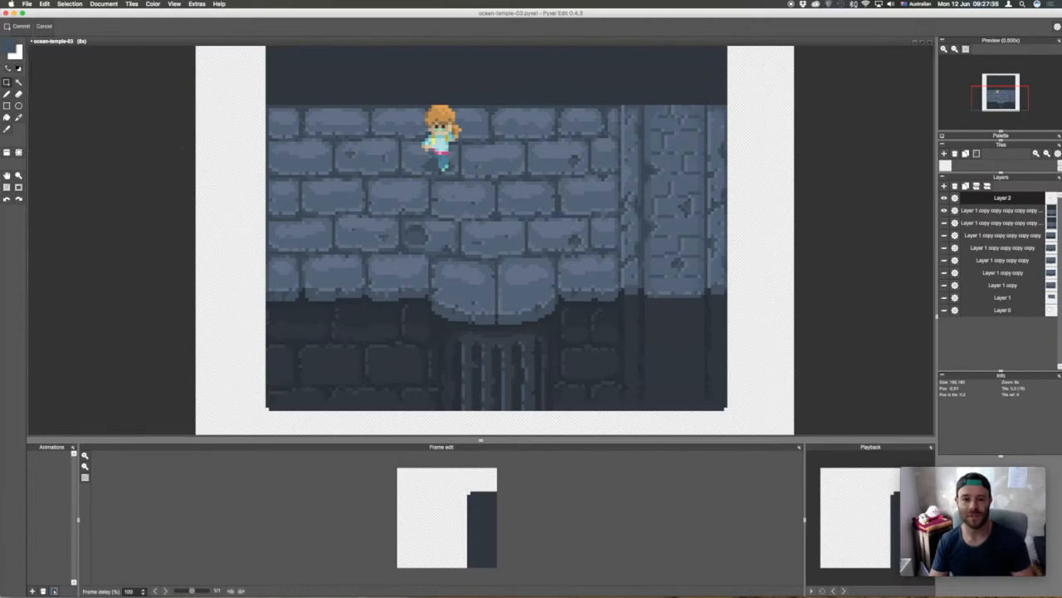
drag(225, 148, 222, 161)
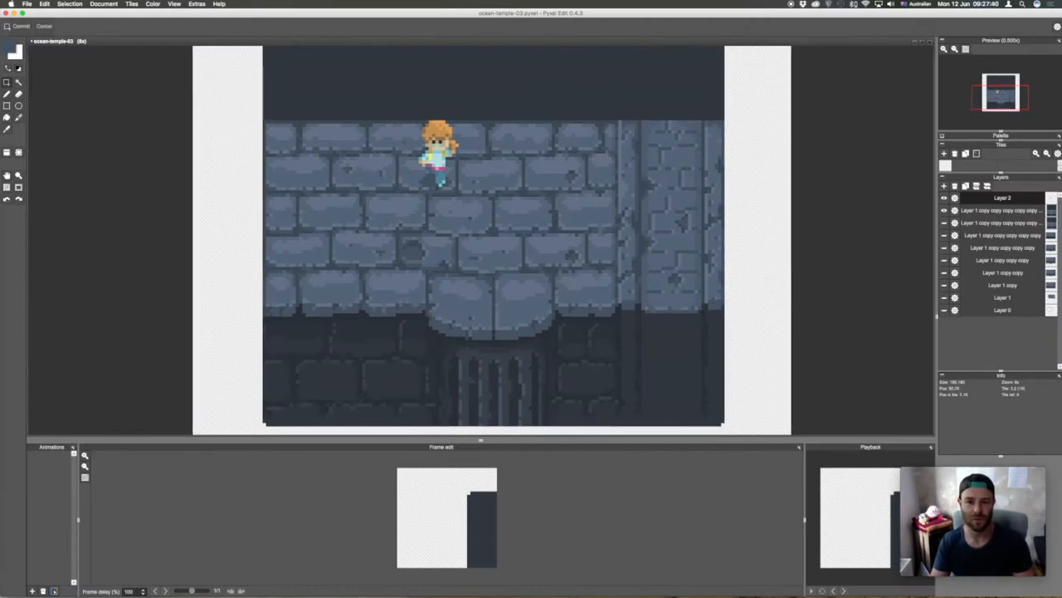
drag(359, 55, 600, 118)
drag(549, 78, 459, 351)
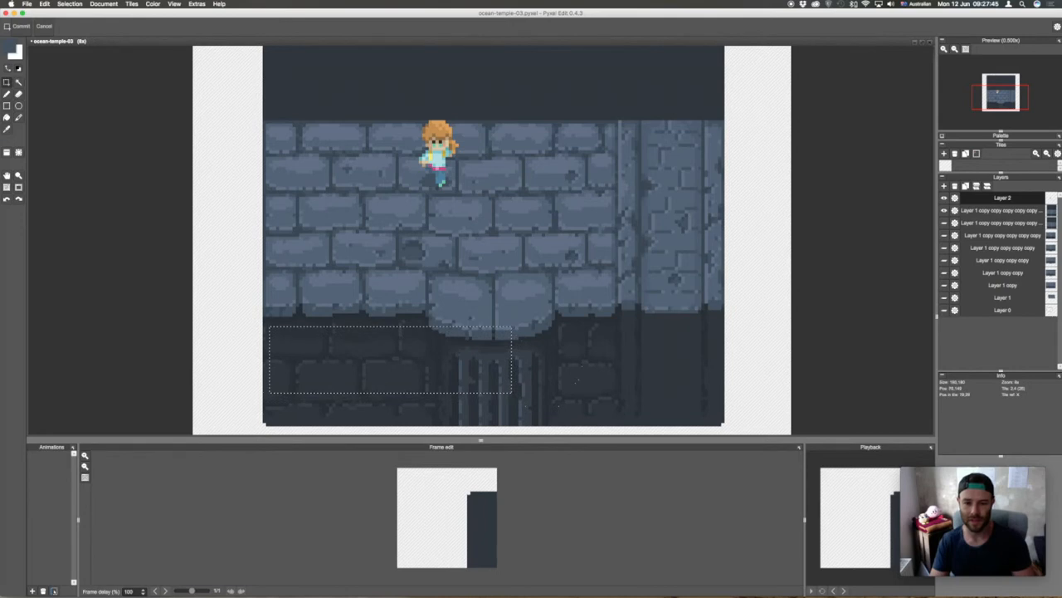
click(483, 166)
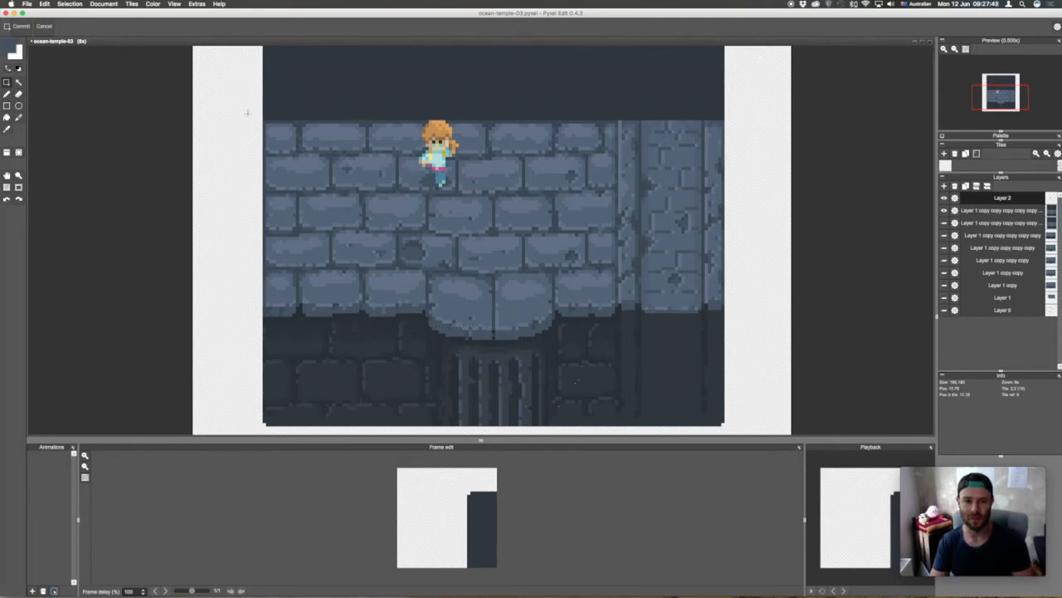
drag(483, 166, 500, 184)
scroll(411, 155, down, 3)
drag(334, 67, 637, 165)
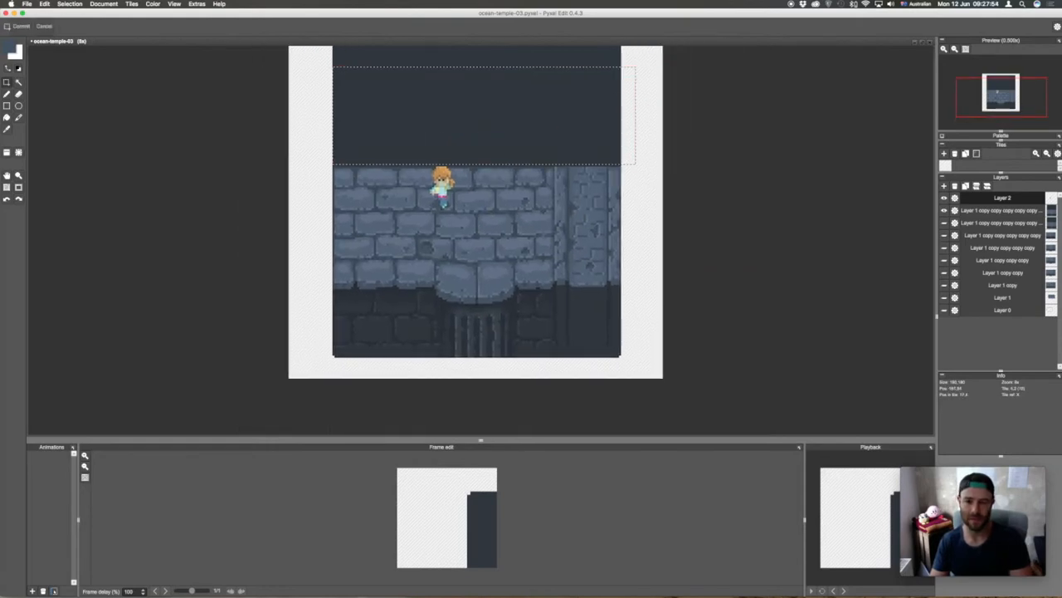
click(733, 161)
drag(329, 166, 648, 301)
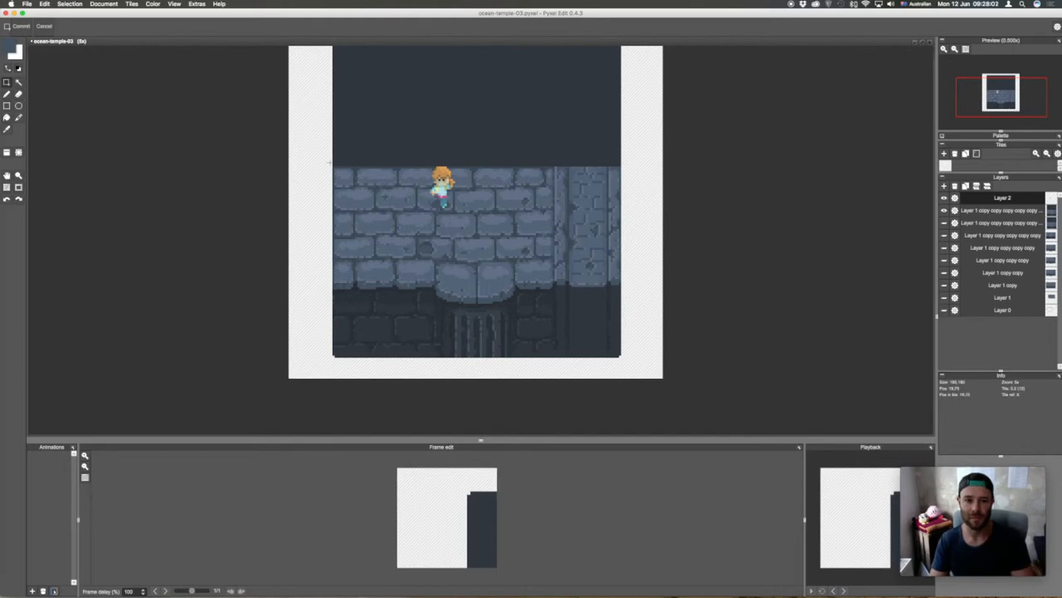
drag(330, 164, 629, 301)
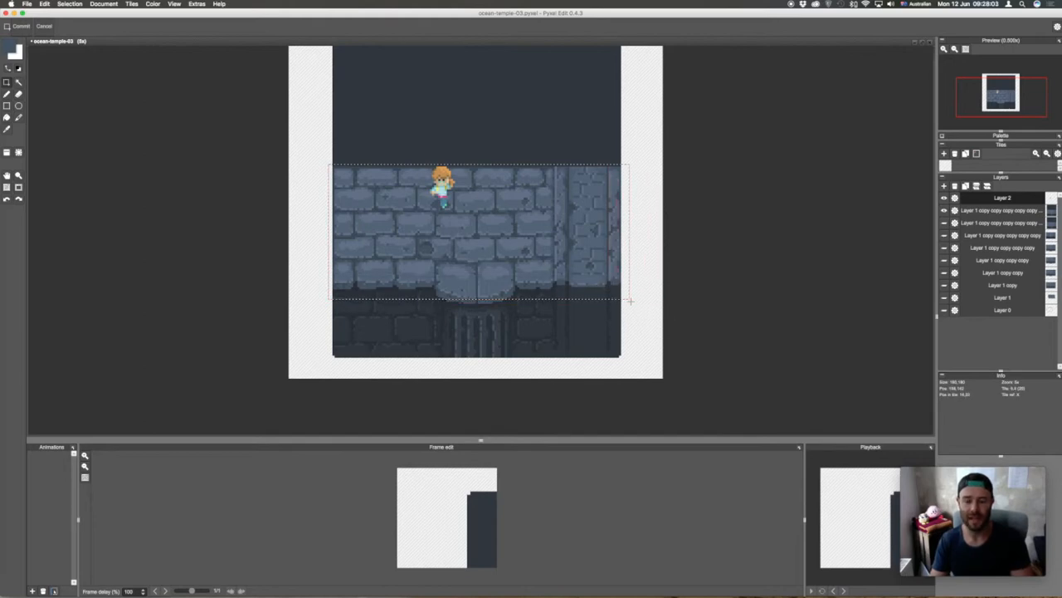
click(642, 148)
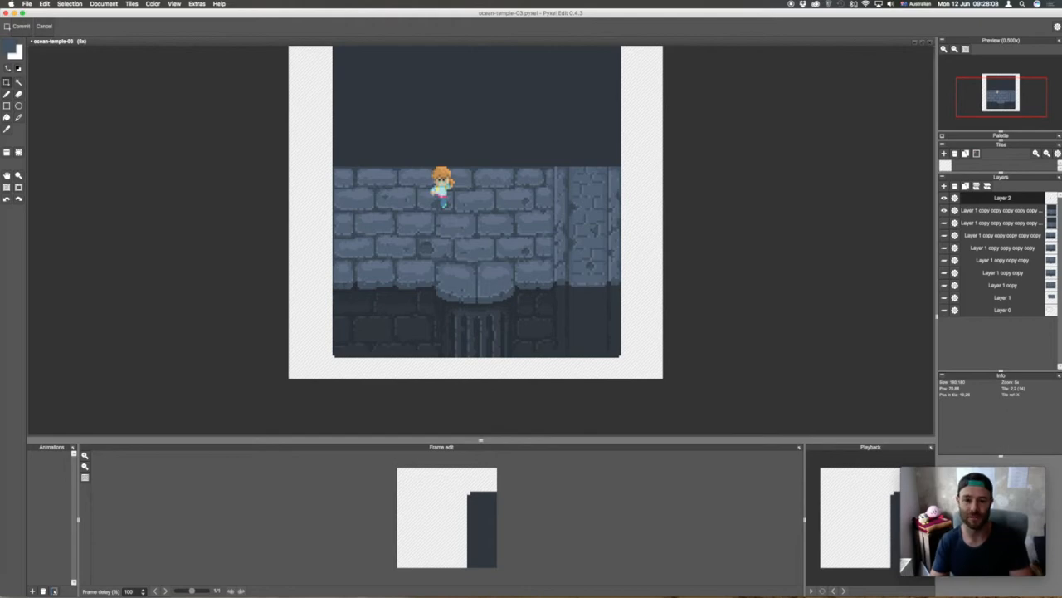
drag(320, 281, 649, 365)
click(627, 231)
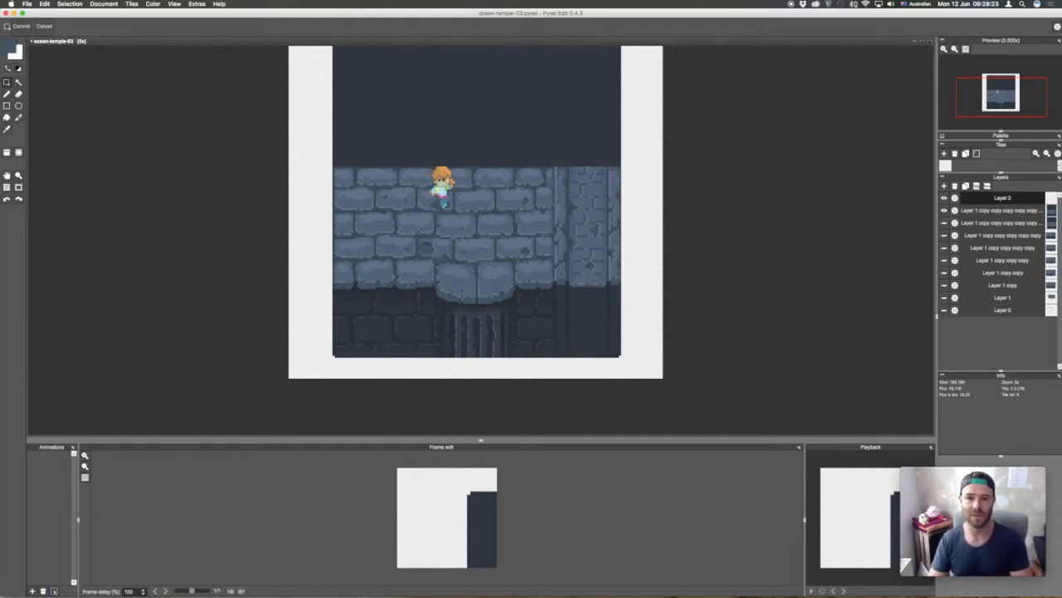
Step: Create a new single-image document 100 pixels wide and 100 pixels high, and maximize its window
click(28, 4)
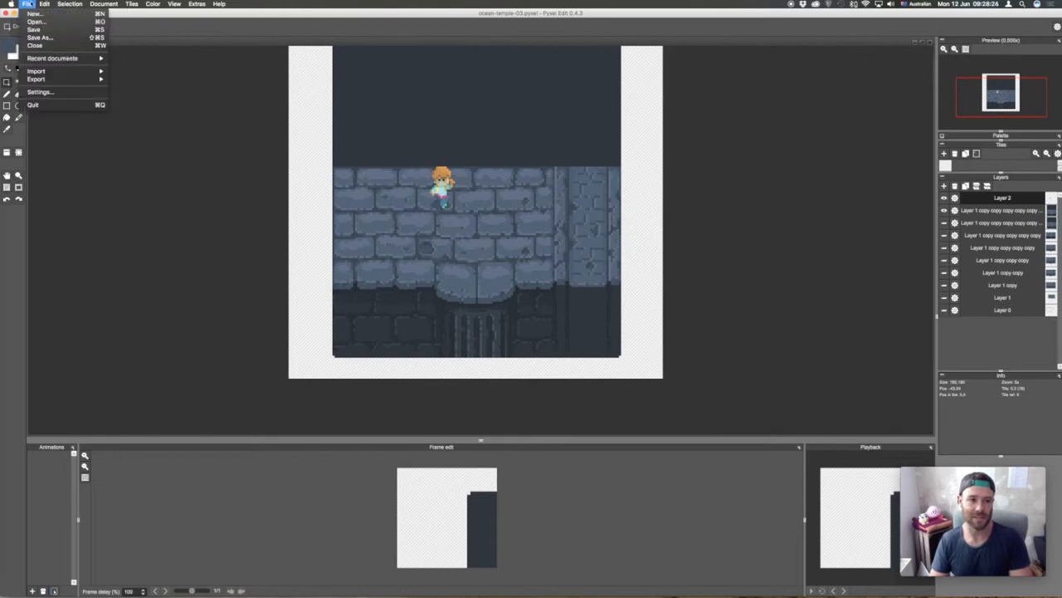
click(33, 20)
click(566, 255)
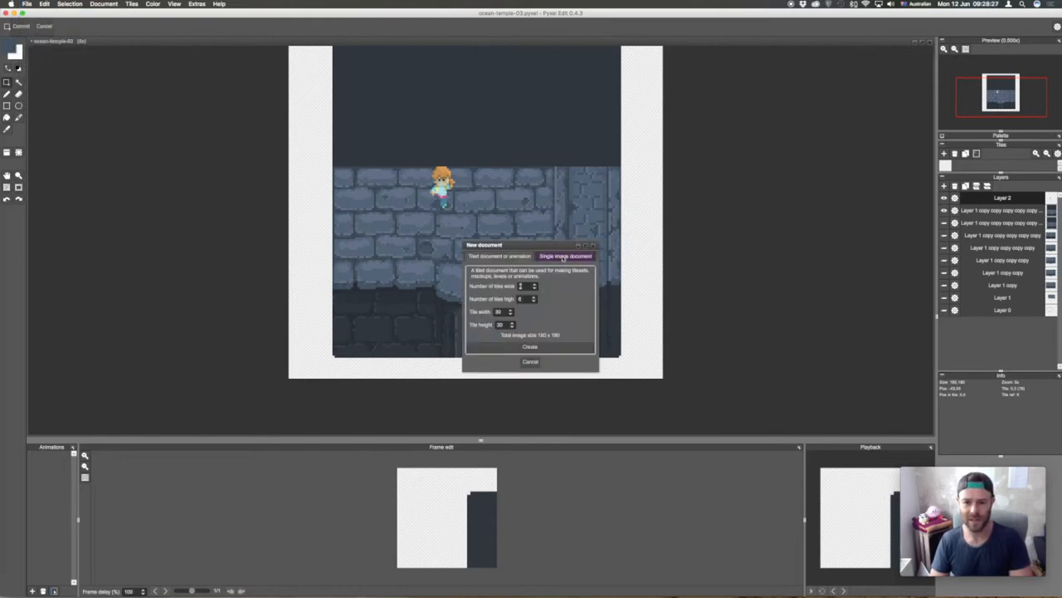
key(Tab)
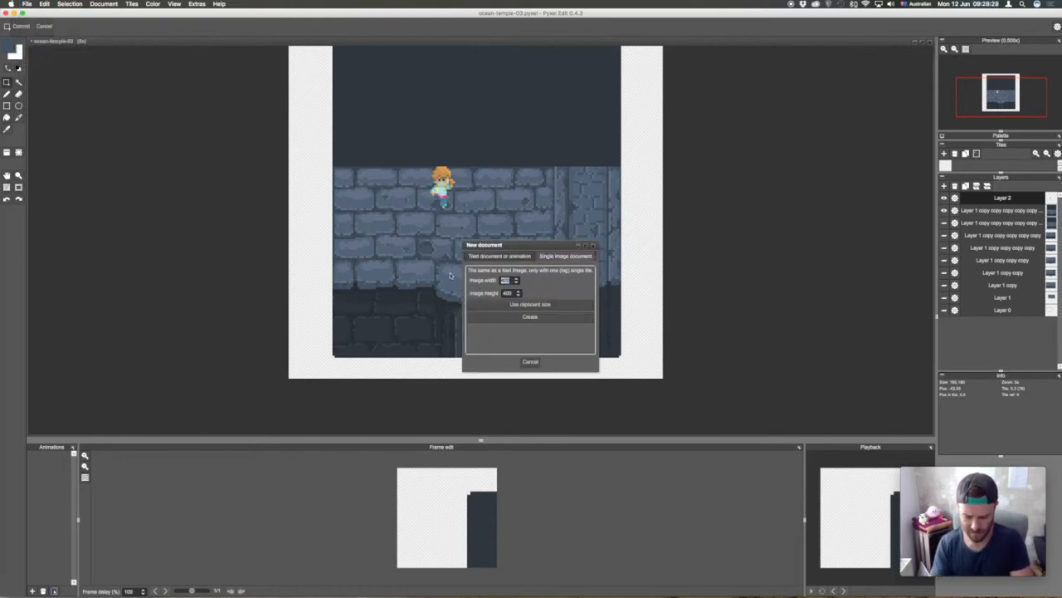
text(100)
key(Tab)
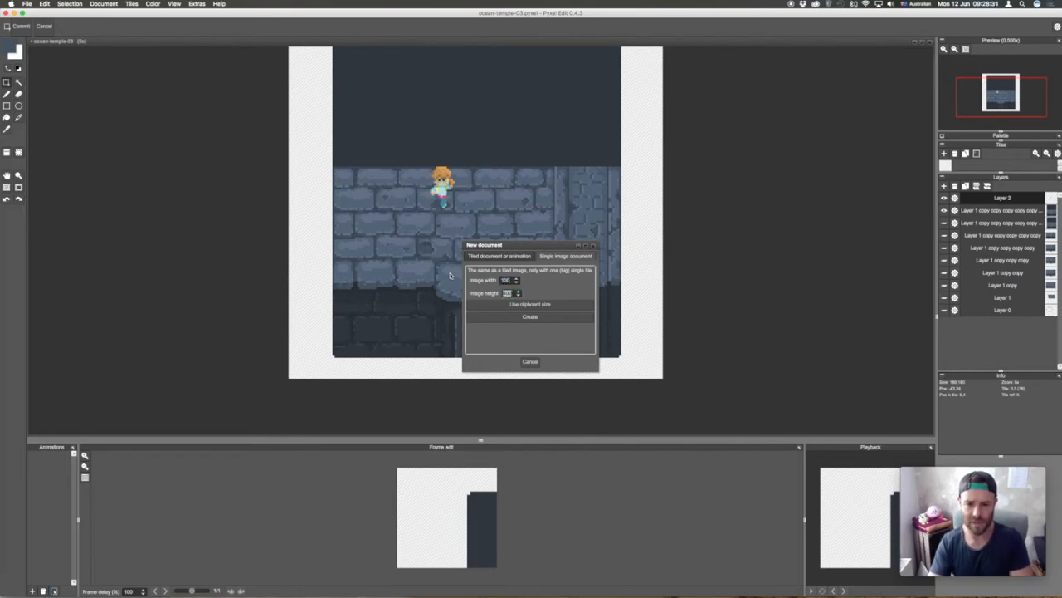
text(100)
click(529, 317)
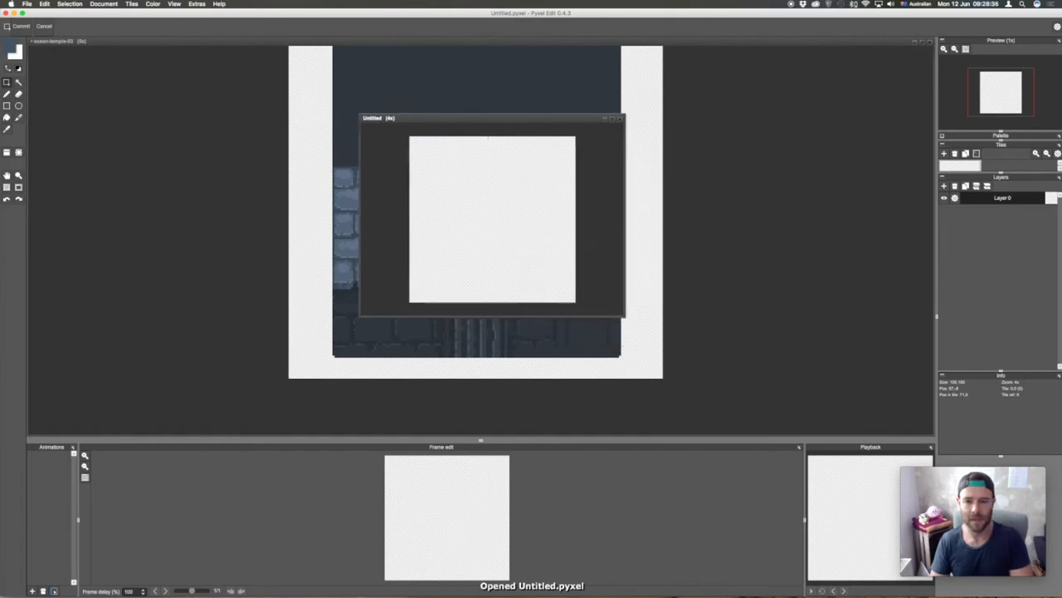
click(612, 121)
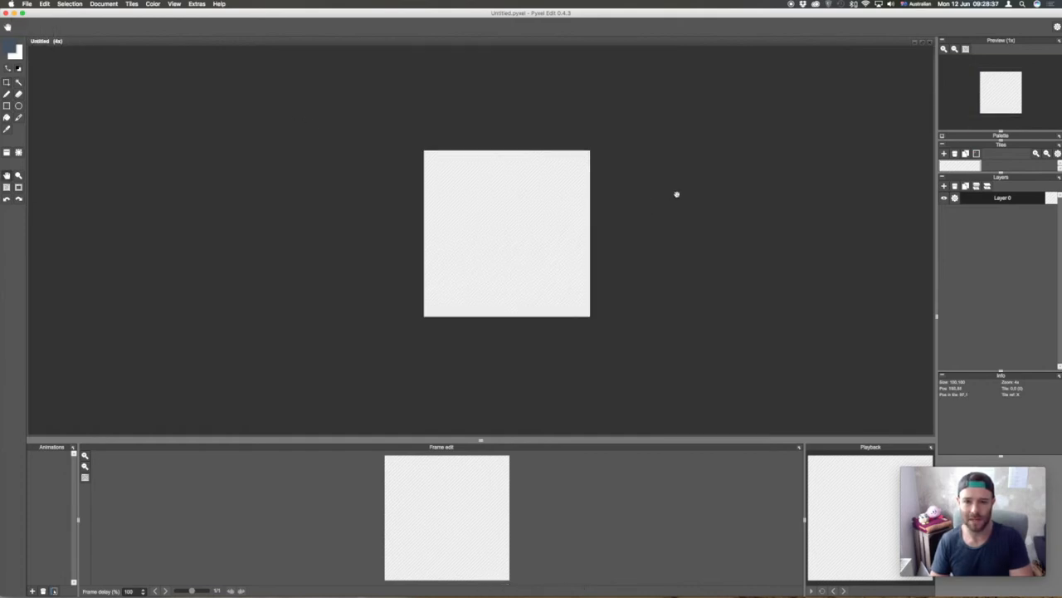
scroll(564, 192, up, 1)
drag(603, 152, 583, 170)
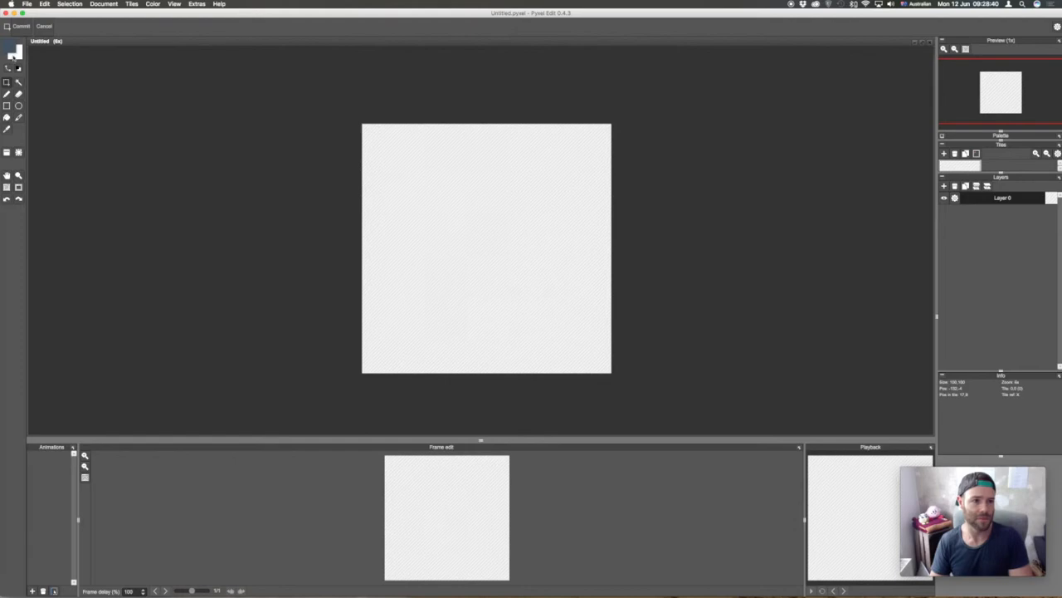
Step: Choose dark slate blue #344051 as a drawing colour and pencil a wide rectangle outline in the upper middle of the canvas
click(15, 57)
click(22, 55)
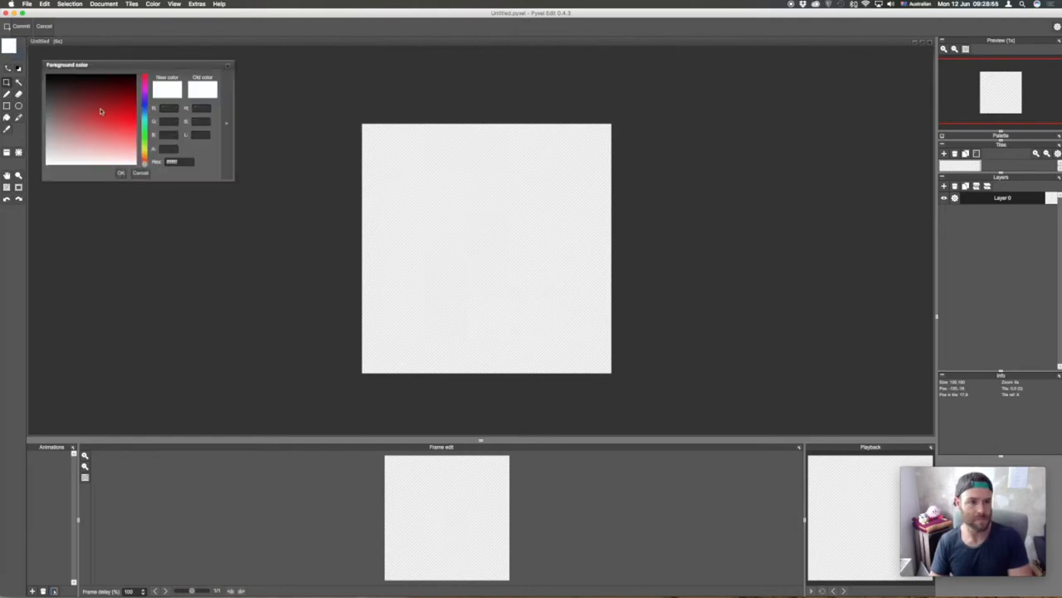
text(#455263)
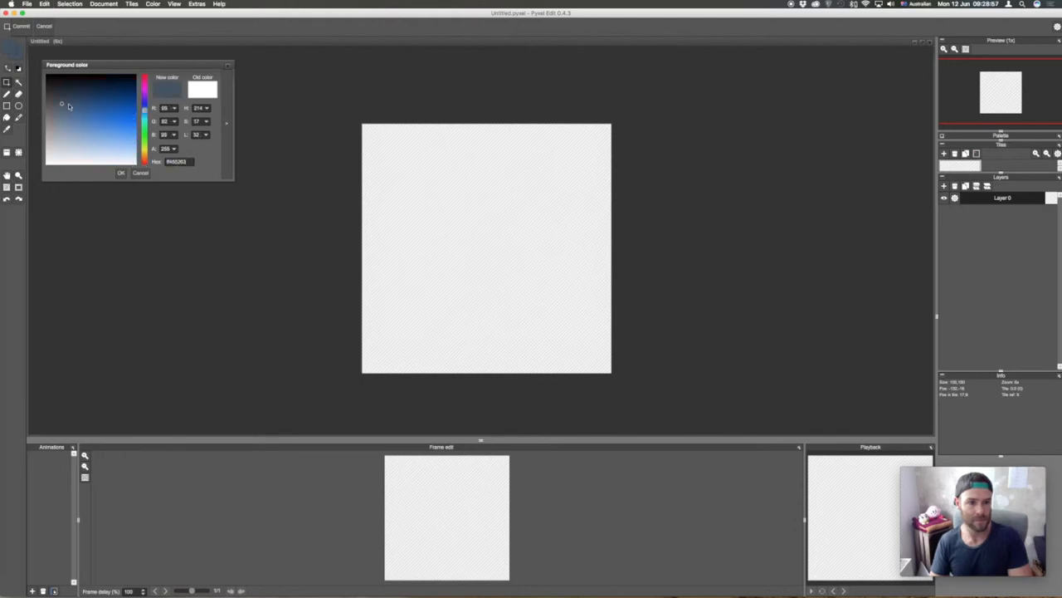
click(65, 101)
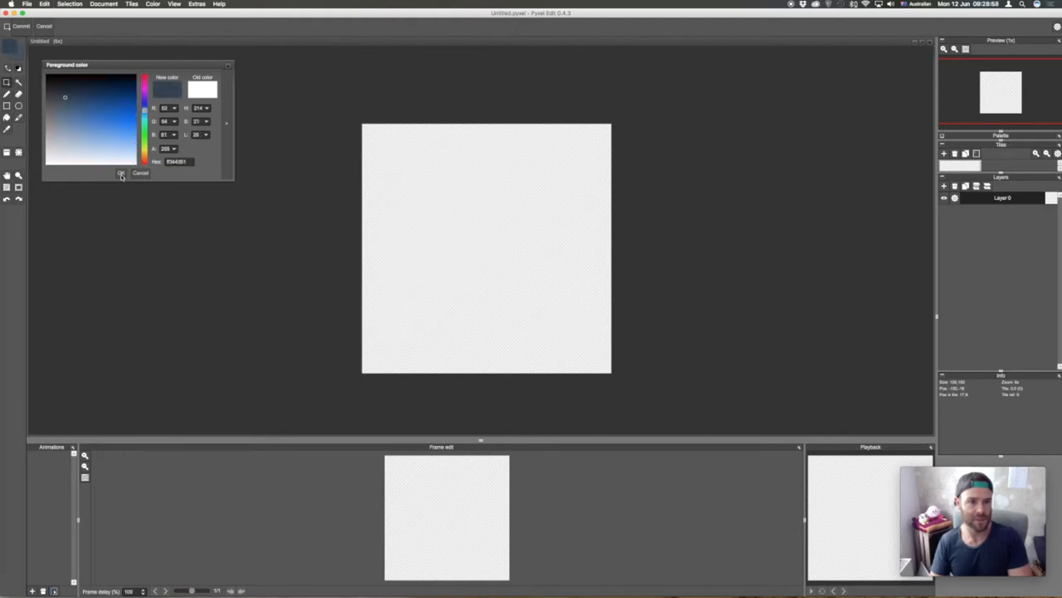
click(121, 173)
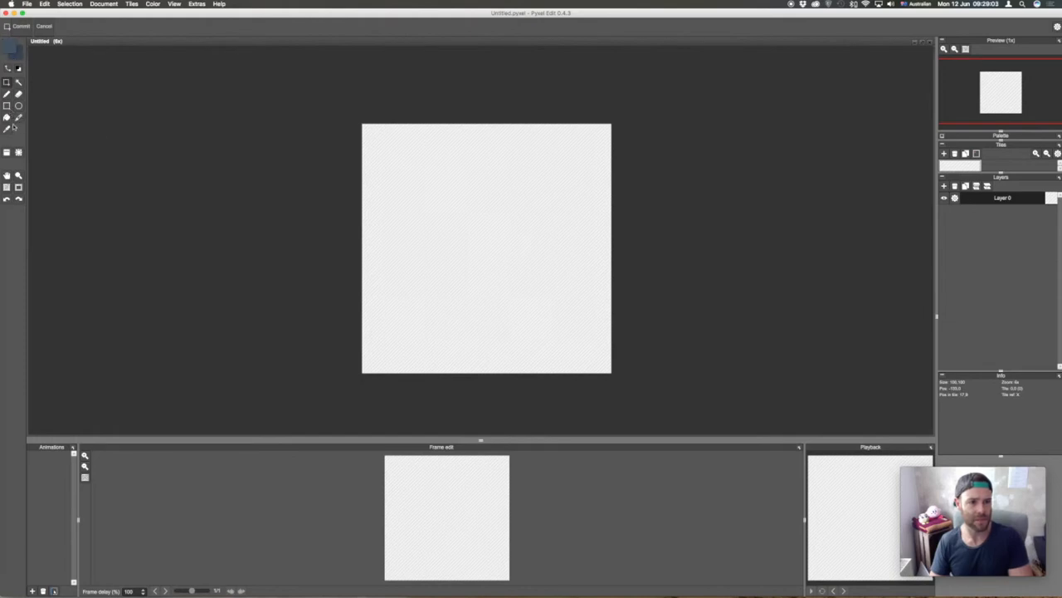
click(7, 94)
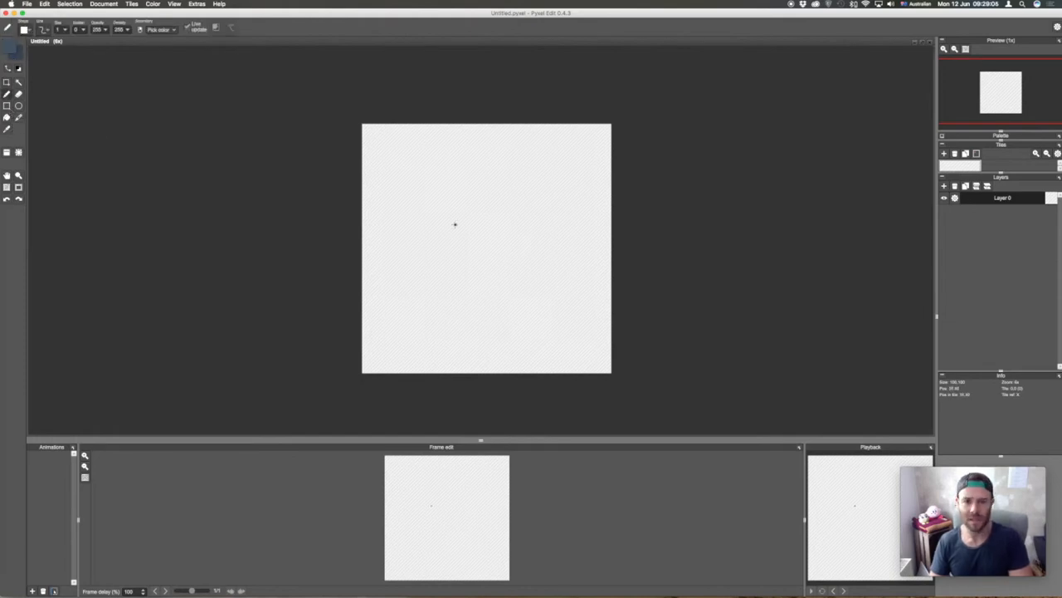
mouse_move(428, 191)
mouse_down()
mouse_move(554, 195)
mouse_move(540, 194)
mouse_move(544, 260)
mouse_move(428, 266)
mouse_move(426, 191)
mouse_up()
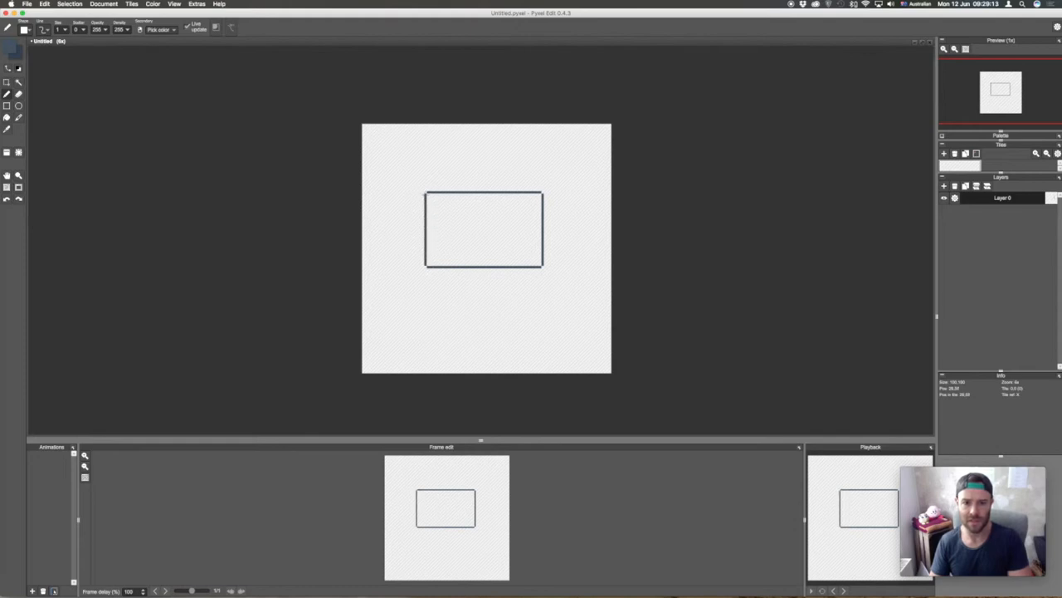
Step: Compare with the temple mockup, and shorten the rectangle outline by moving its upper edge down about 4 pixels
click(918, 43)
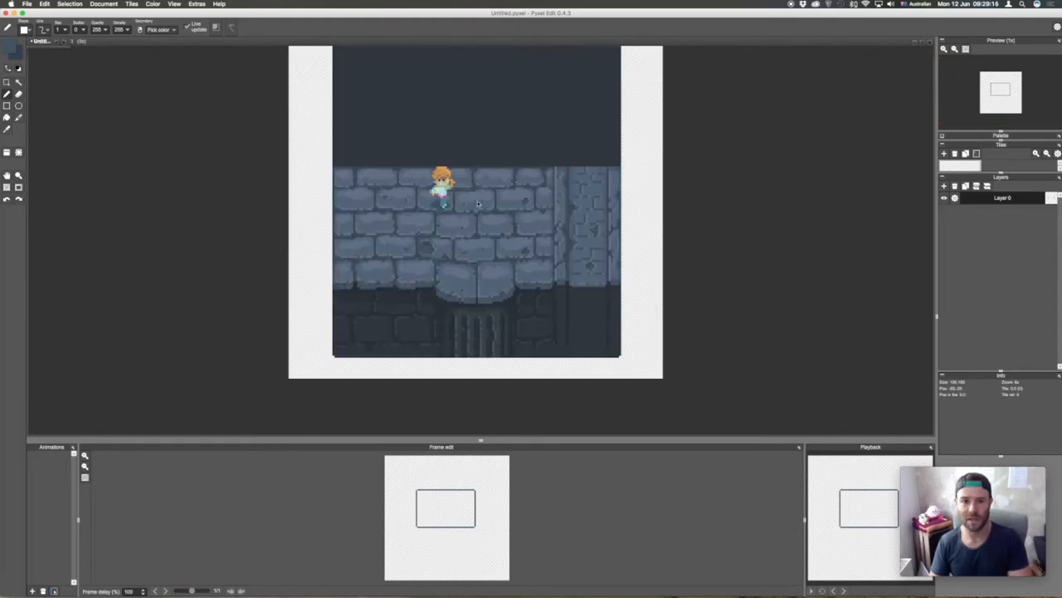
click(57, 44)
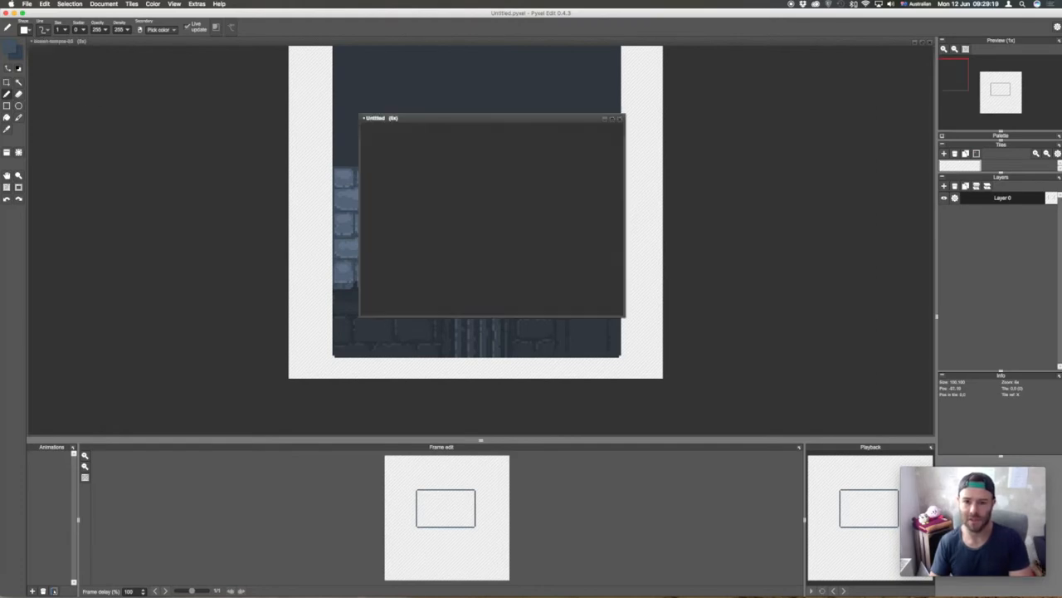
click(611, 118)
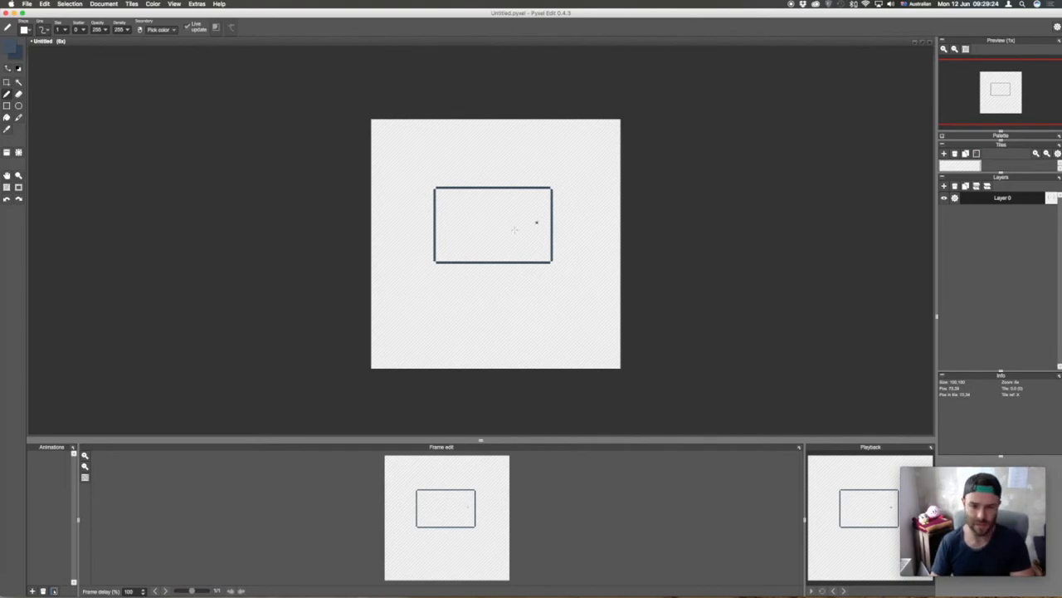
click(480, 235)
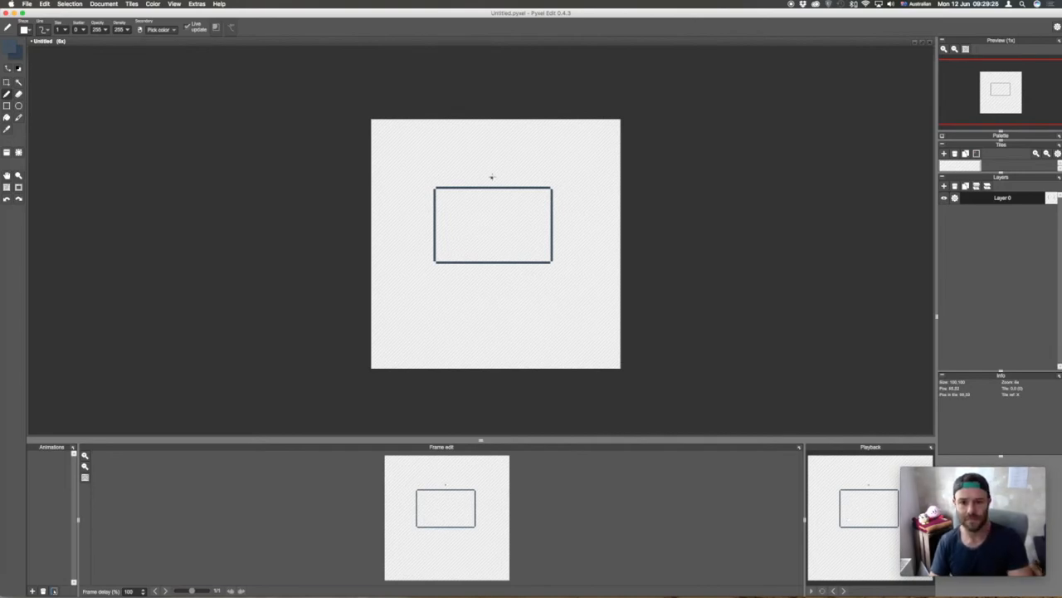
key(m)
drag(412, 174, 574, 215)
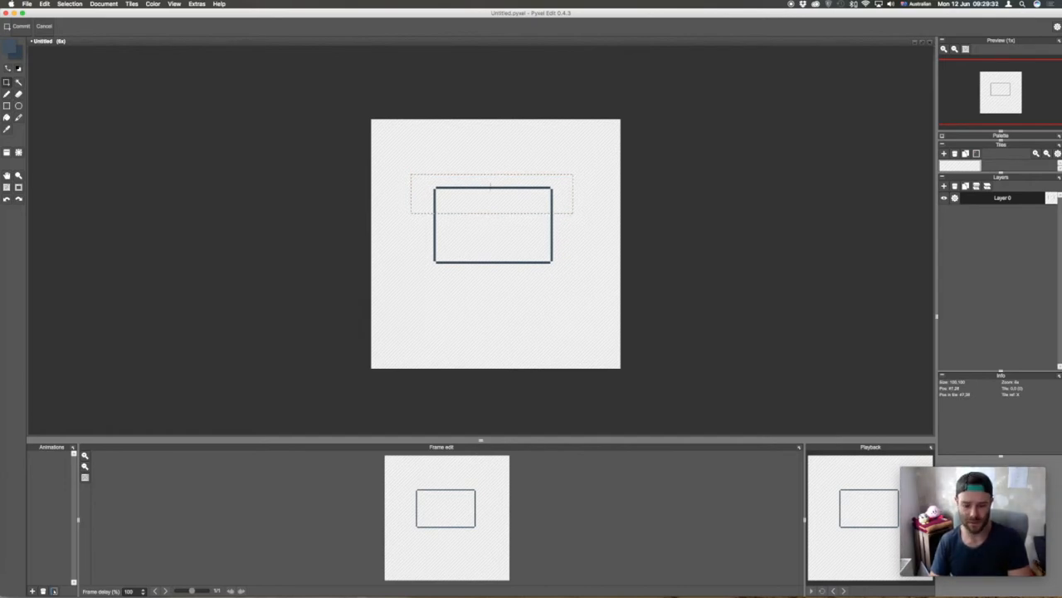
drag(490, 186, 495, 198)
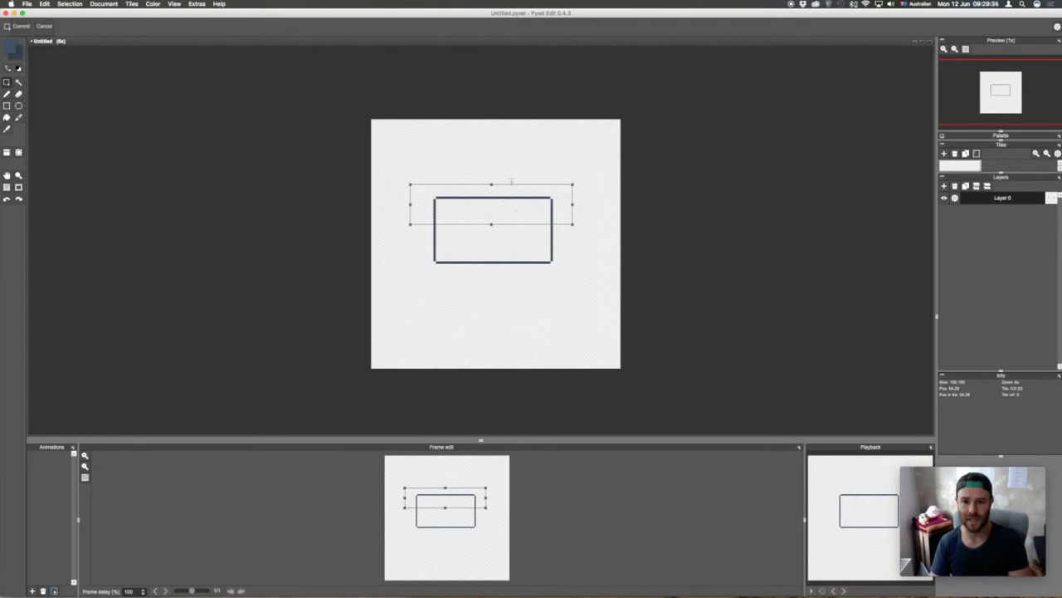
click(513, 177)
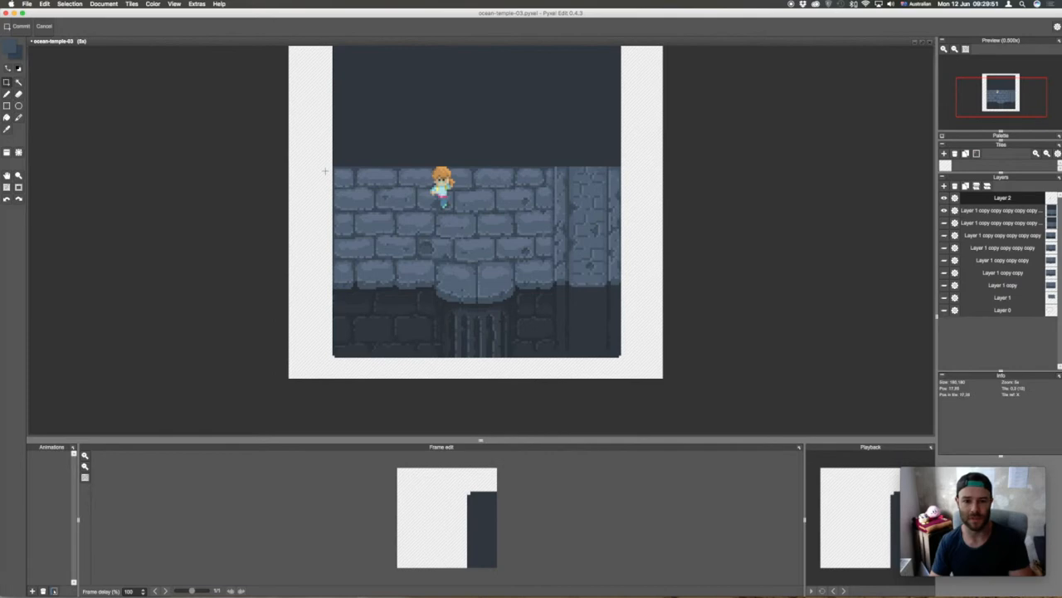
Step: Mark out the mockup's brick wall for comparison, and fill the inside of the rectangle outline with slate blue
mouse_move(325, 171)
mouse_down()
mouse_move(594, 313)
mouse_move(578, 298)
mouse_up()
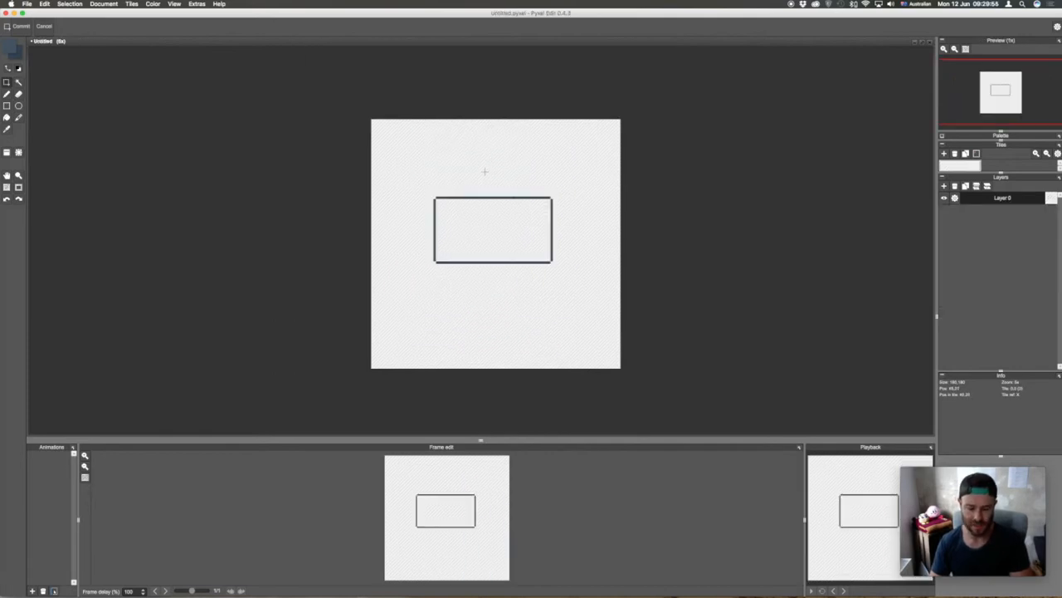
key(f)
click(459, 211)
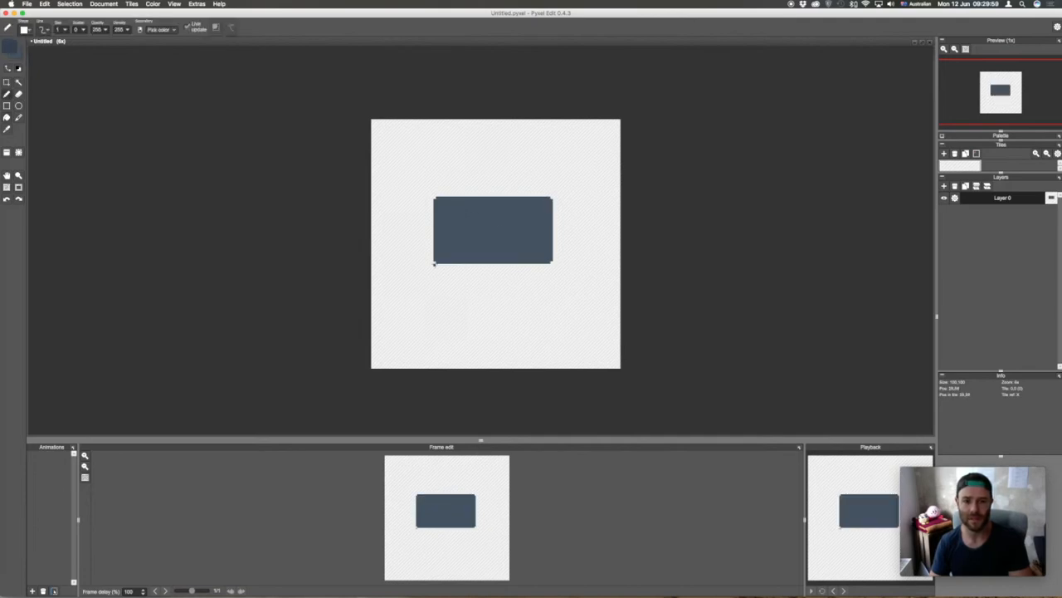
Step: Set the foreground colour to the darker blue #2B3545
click(10, 48)
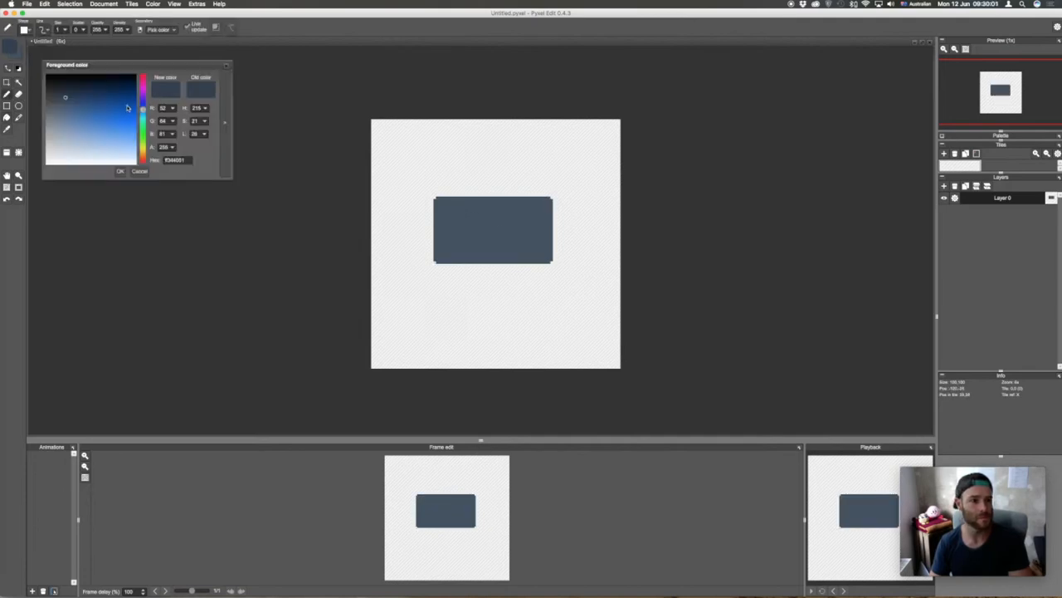
drag(66, 98, 68, 96)
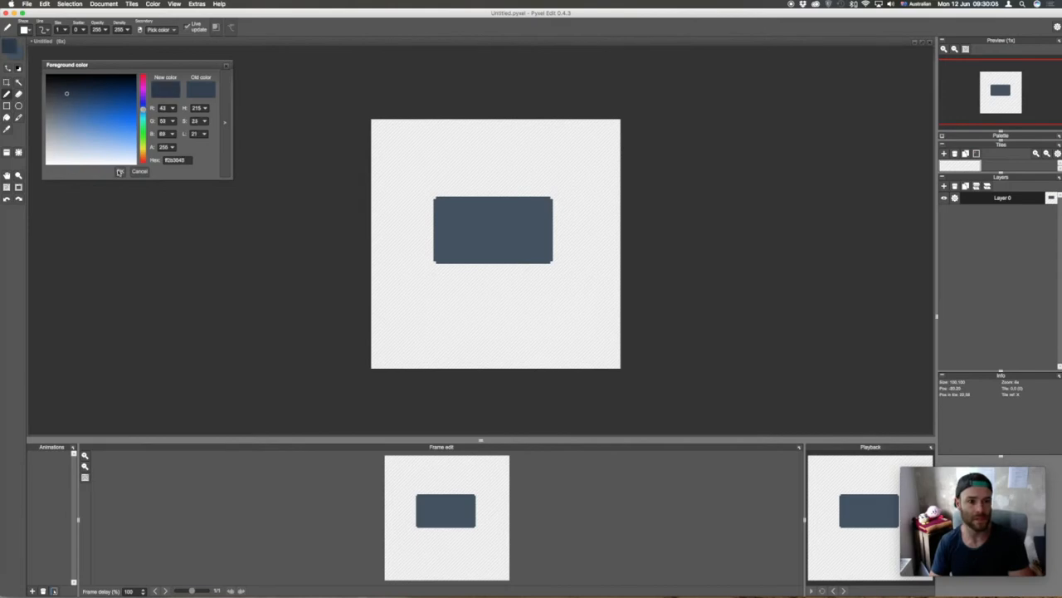
click(120, 171)
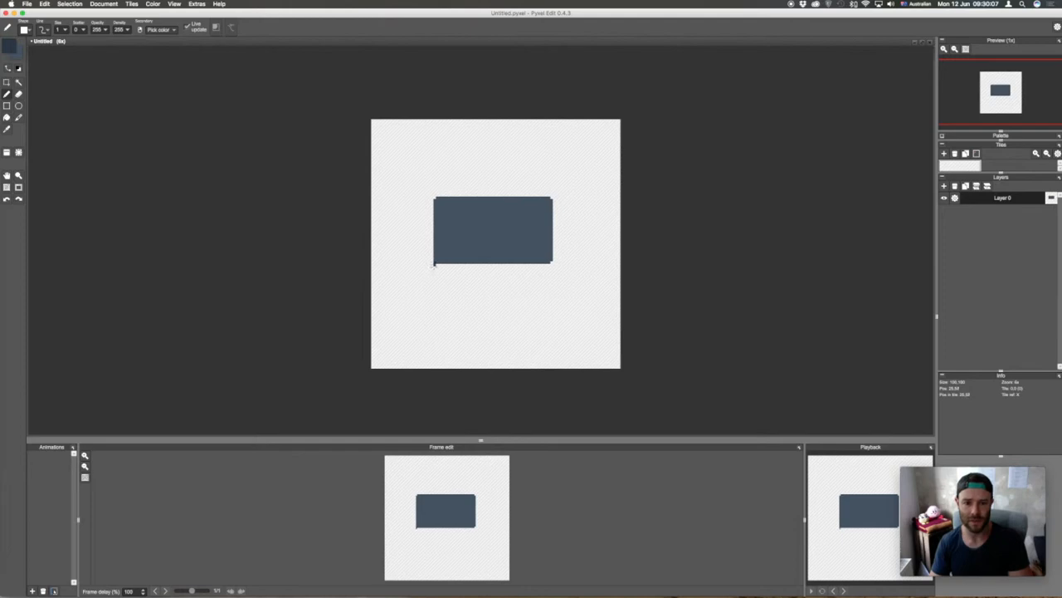
Step: Outline a front face about 6 pixels high below the slate-blue rectangle and fill it with the darker blue
key(super+z)
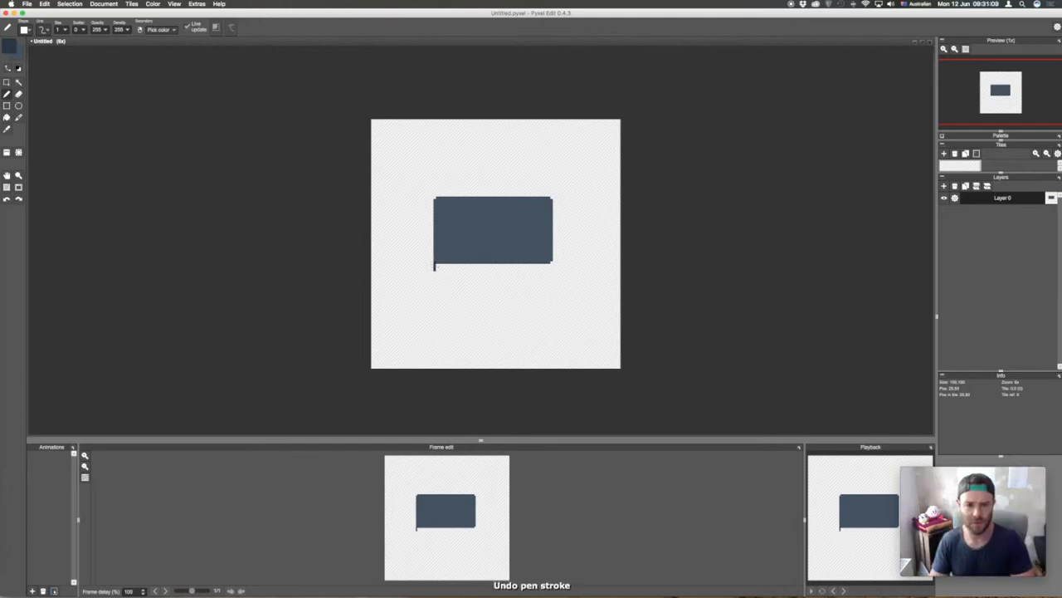
click(434, 272)
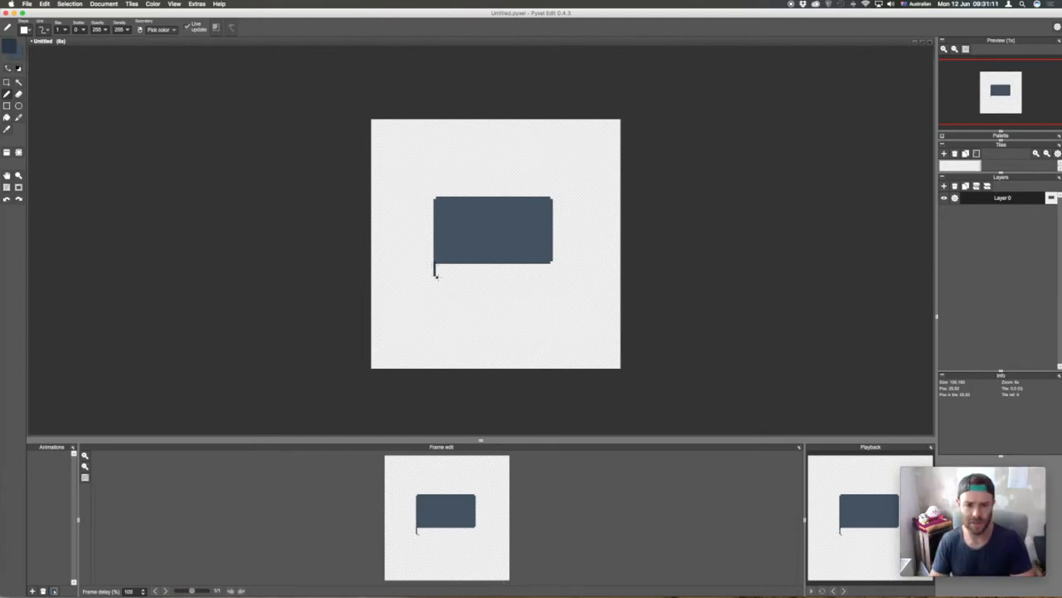
mouse_move(436, 276)
mouse_down()
mouse_move(551, 277)
mouse_move(551, 263)
mouse_up()
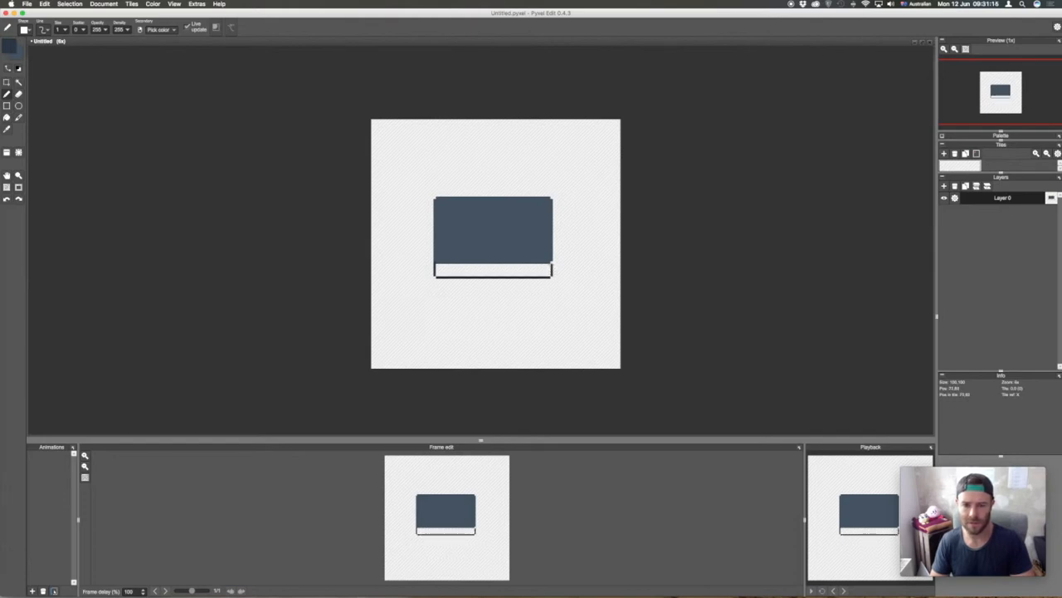
key(f)
click(541, 267)
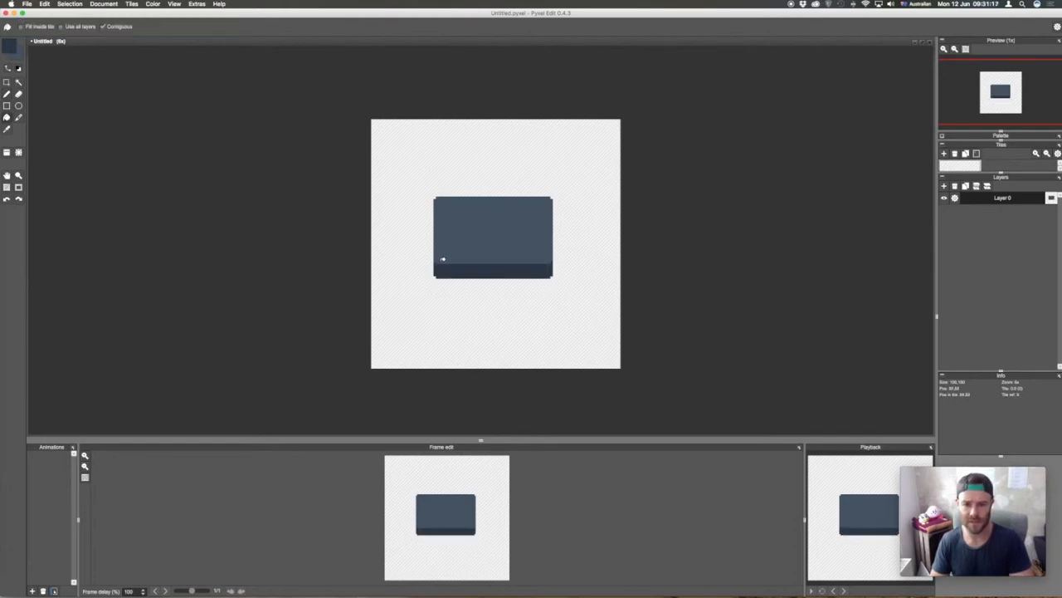
Step: Choose a slightly lighter shade of the block's slate blue and pencil a highlight line along the edge above the dark front face
key(b)
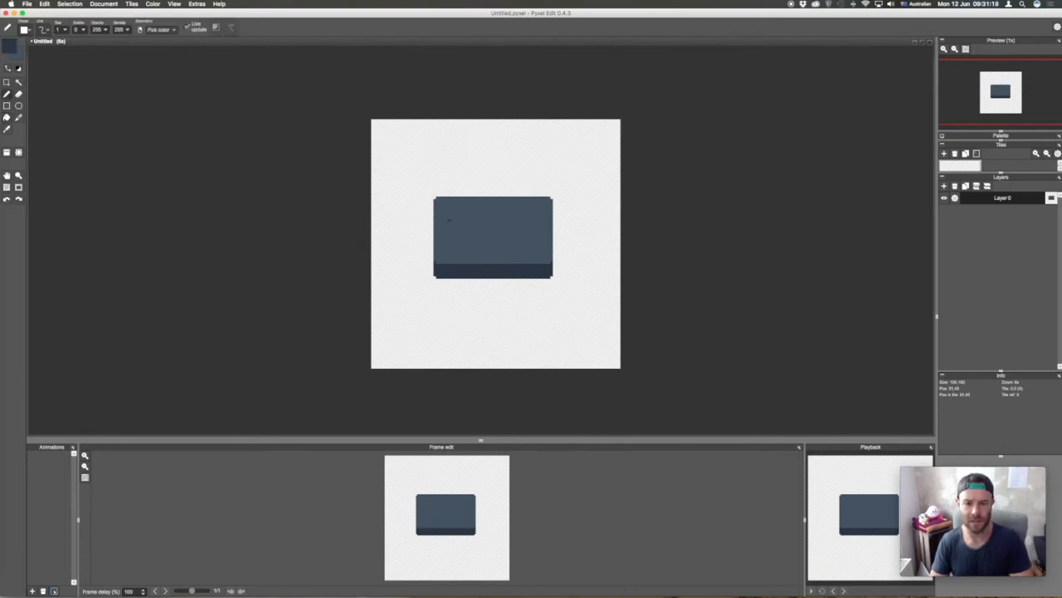
alt+click(457, 209)
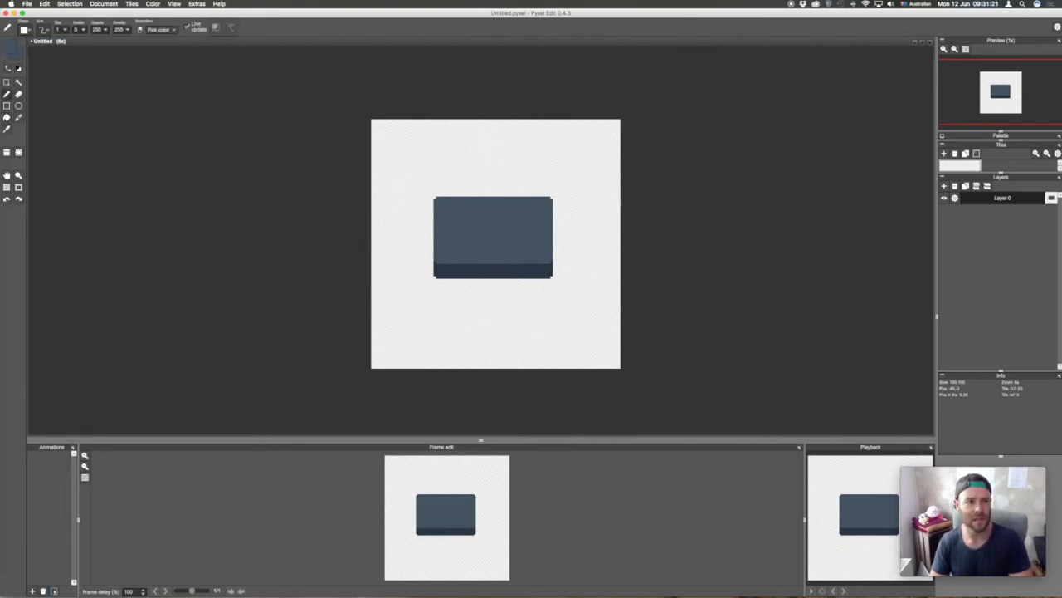
click(514, 354)
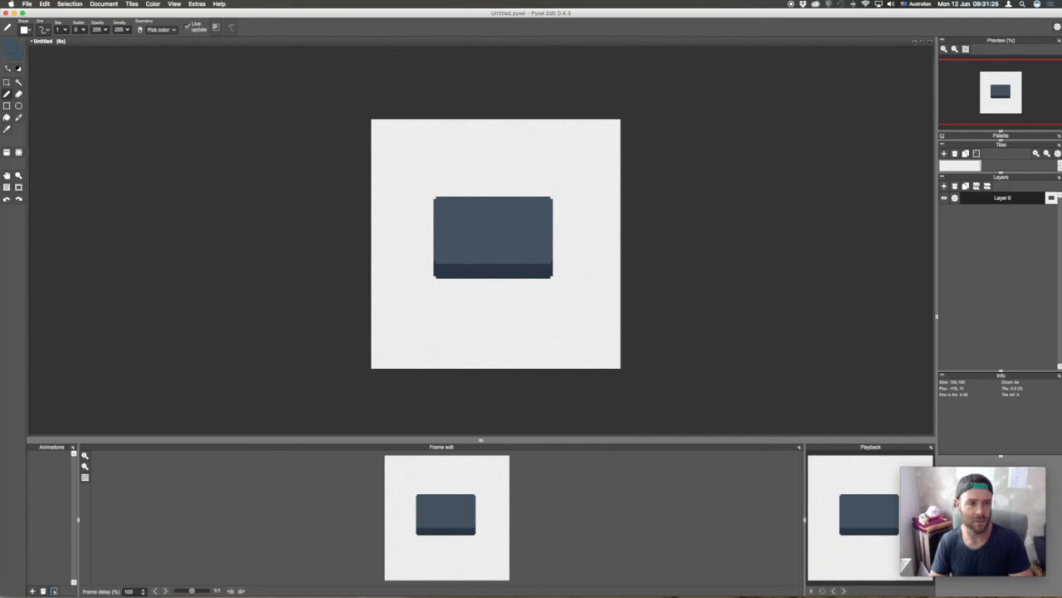
click(5, 49)
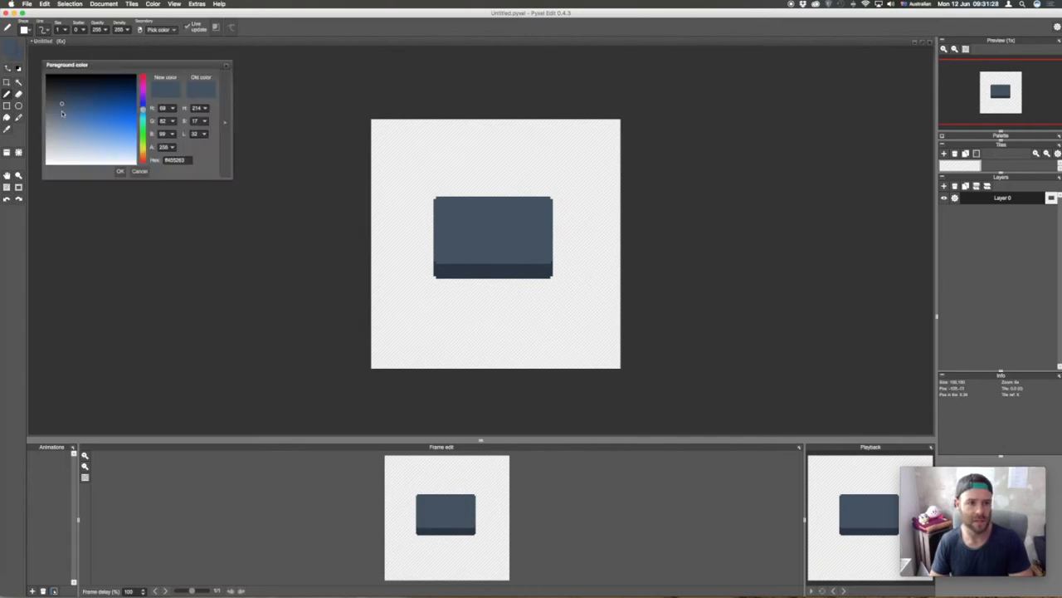
click(62, 112)
click(119, 171)
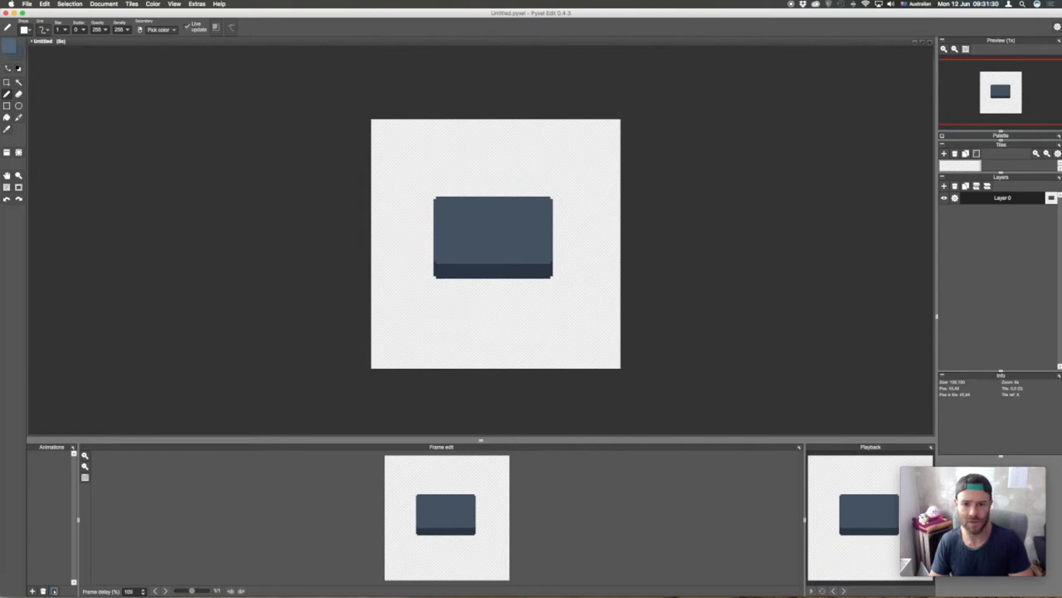
drag(439, 262, 548, 262)
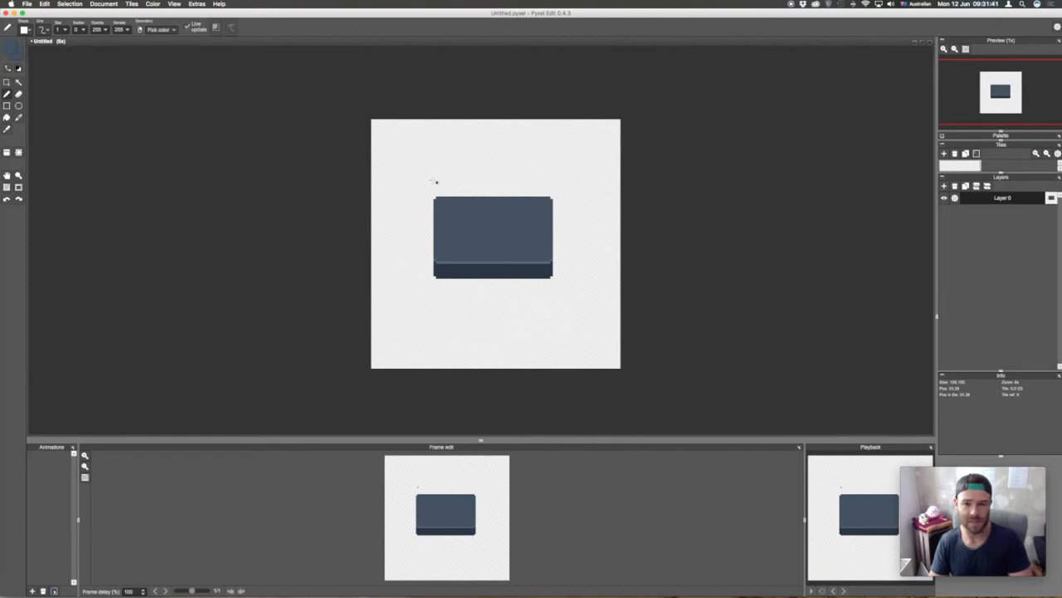
Step: Select the whole block and move it about 17 pixels left and 5 pixels down
key(m)
drag(426, 181, 582, 300)
mouse_move(503, 214)
mouse_down()
mouse_move(457, 223)
mouse_move(510, 213)
mouse_up()
key(super+z)
drag(416, 172, 599, 301)
drag(544, 239, 500, 258)
click(482, 165)
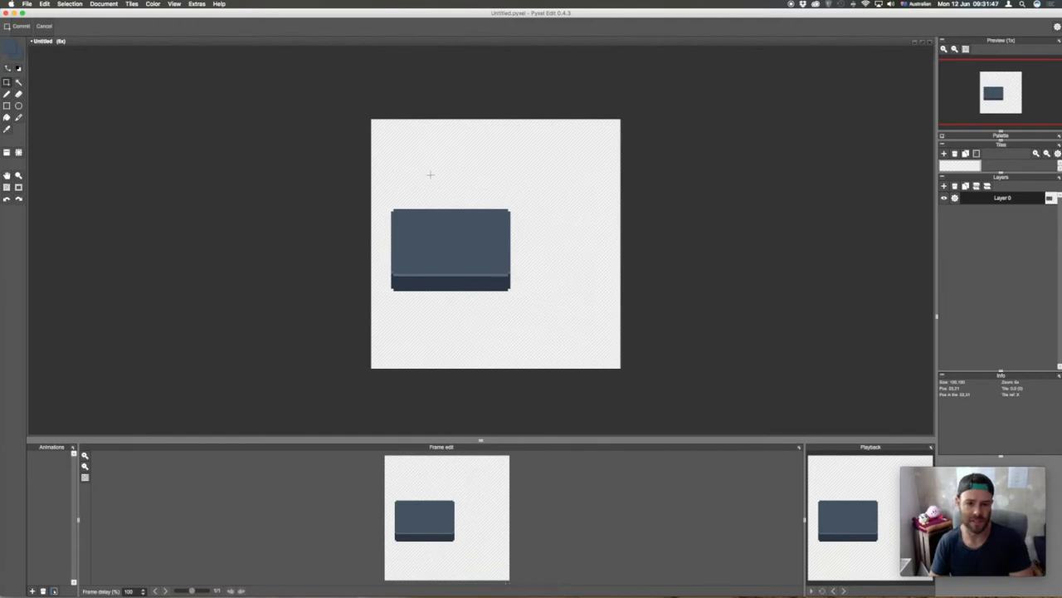
Step: Shift the middle-right section of the block up 1 pixel, keeping both ends at their original height to make the edges uneven
drag(431, 184, 505, 269)
drag(488, 184, 574, 323)
drag(540, 283, 540, 288)
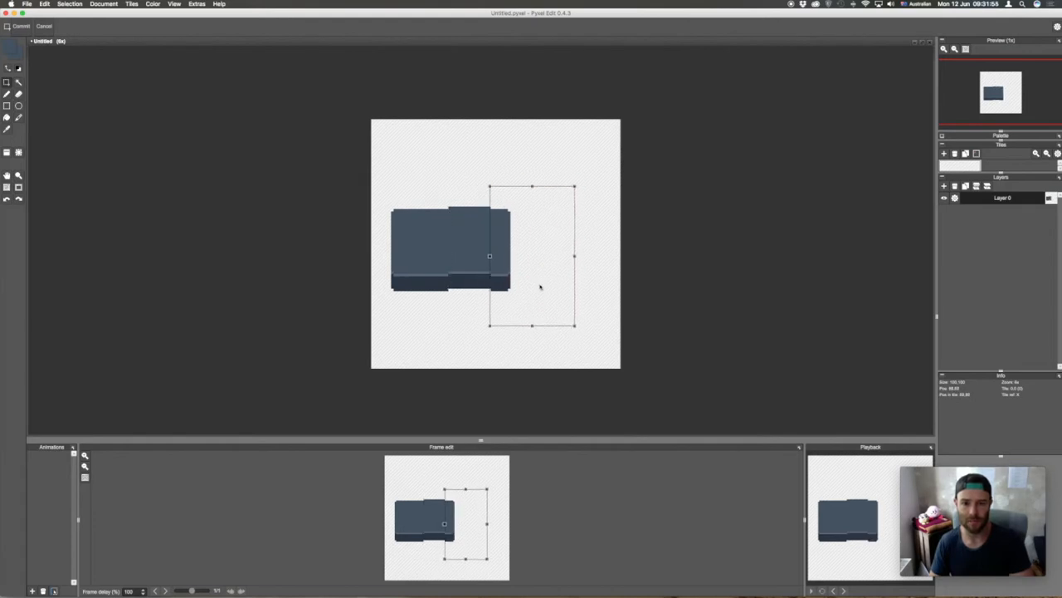
click(420, 144)
click(344, 101)
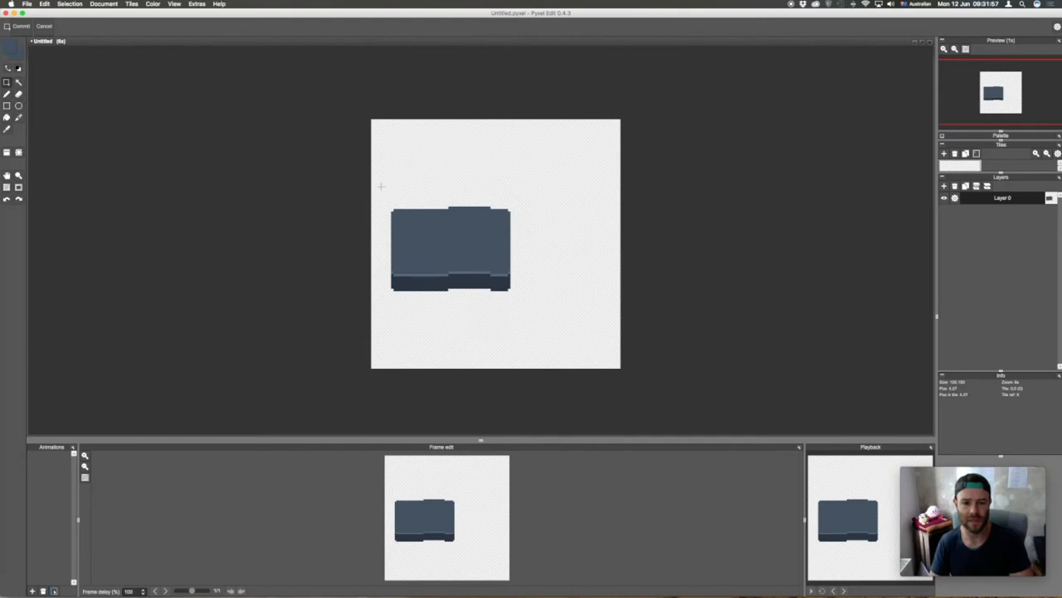
Step: Duplicate the block and place the two copies side by side with a 1-pixel gap
drag(373, 184, 521, 297)
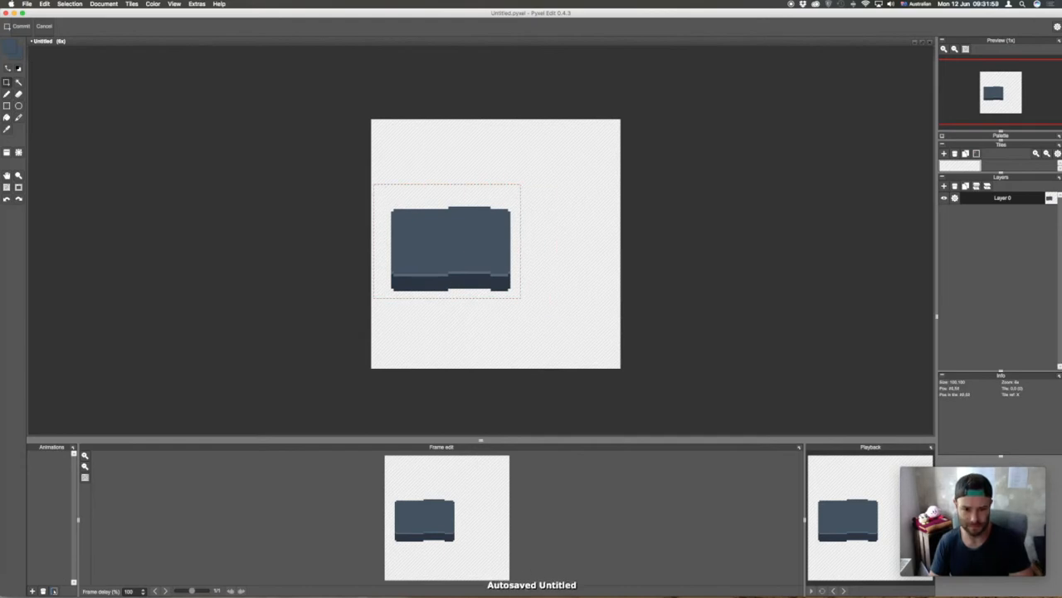
drag(472, 254, 531, 268)
key(super+c)
click(493, 156)
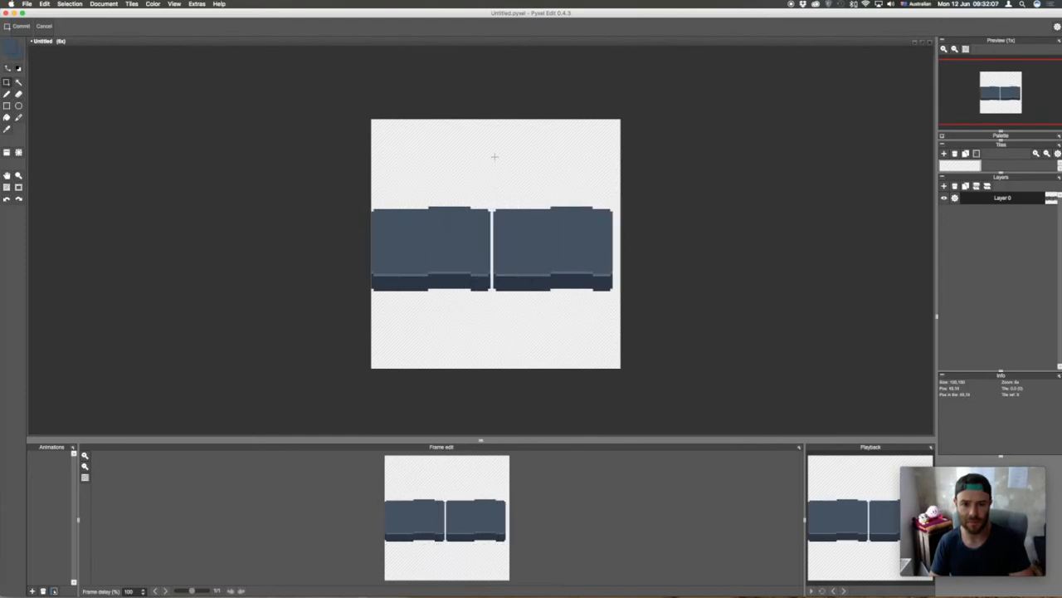
Step: Select both blocks and nudge them 1 pixel to the right
drag(333, 194, 611, 330)
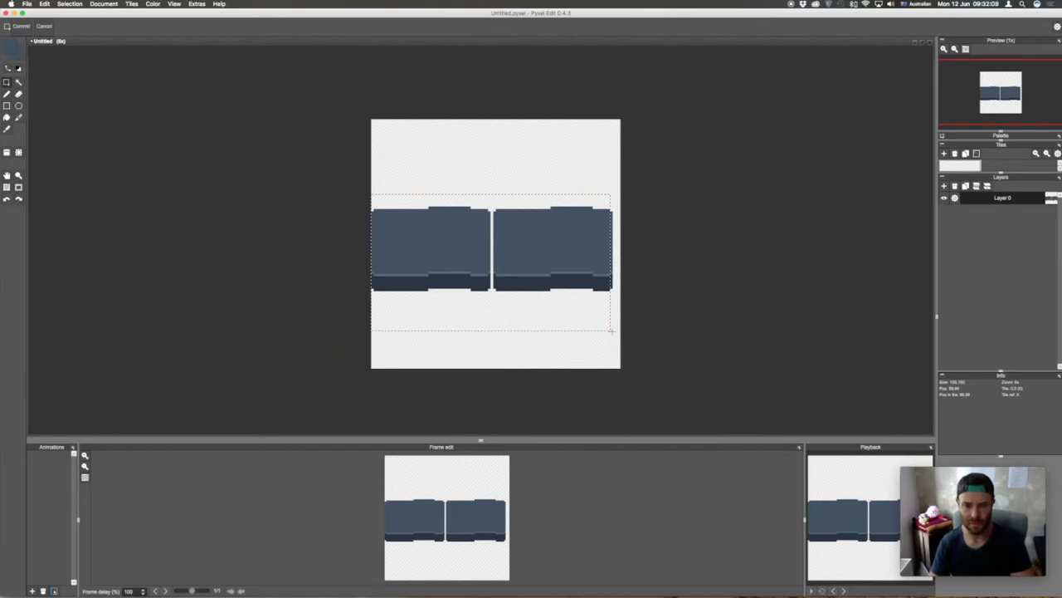
drag(581, 172, 628, 329)
key(Right)
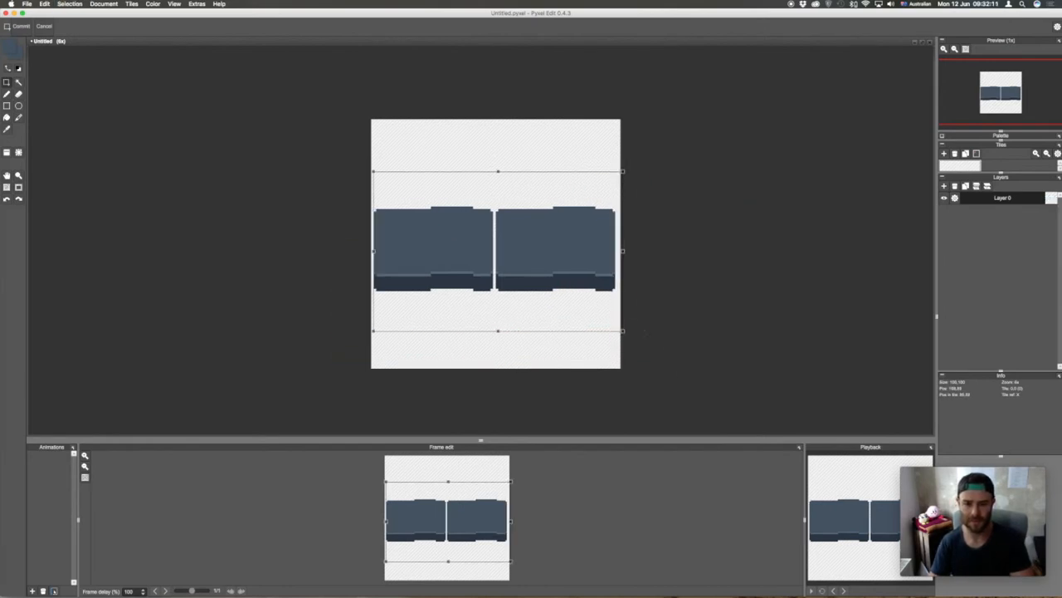
key(Return)
Step: Sample the front face's dark blue and draw a vertical line in the gap between the blocks, undoing stray strokes
key(b)
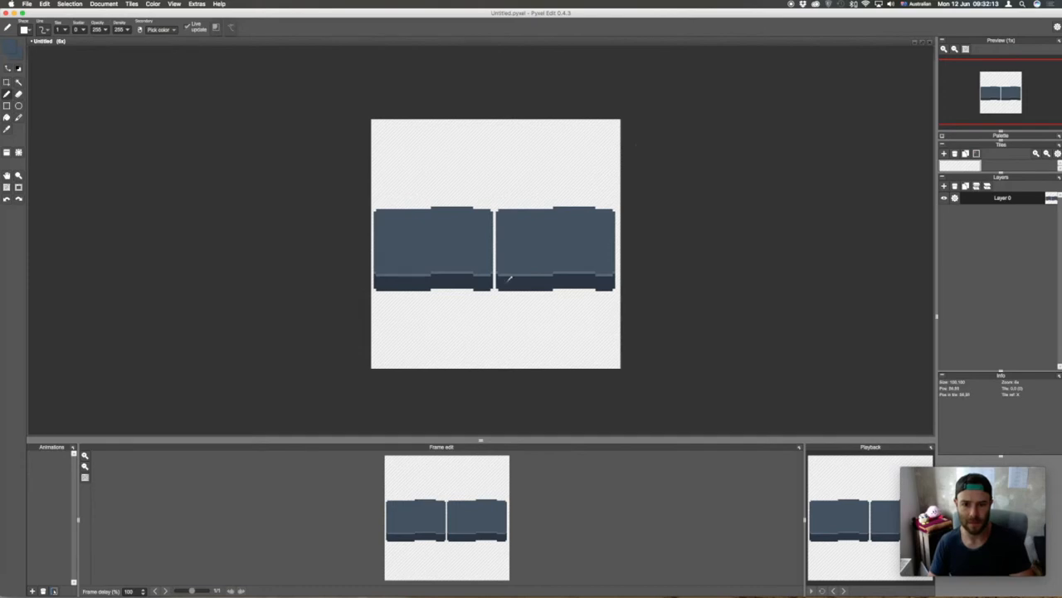
alt+click(508, 280)
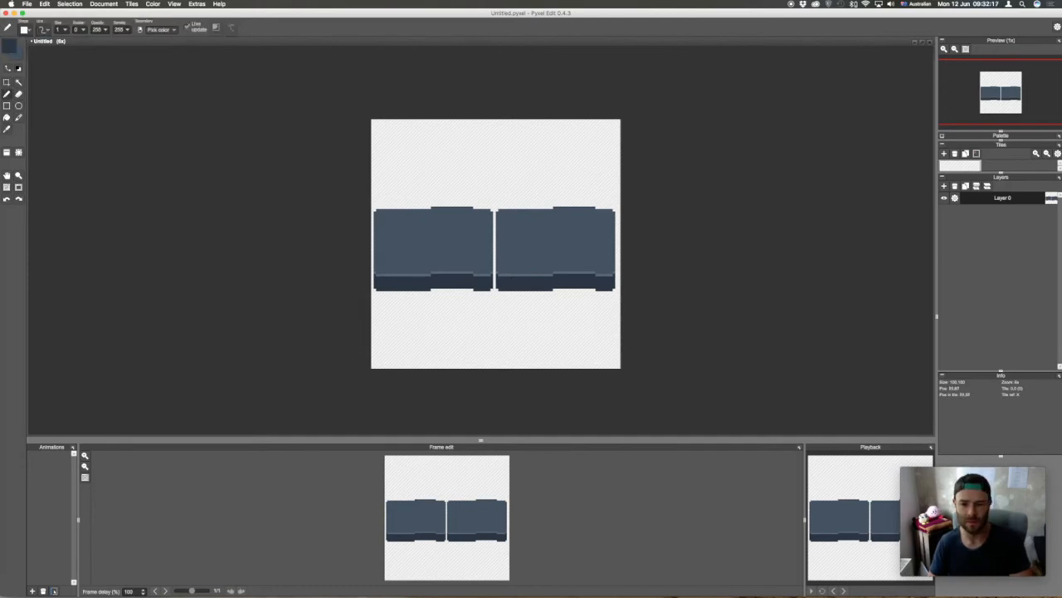
key(super+z)
key(super+z)
key(super+z)
key(super+z)
key(super+z)
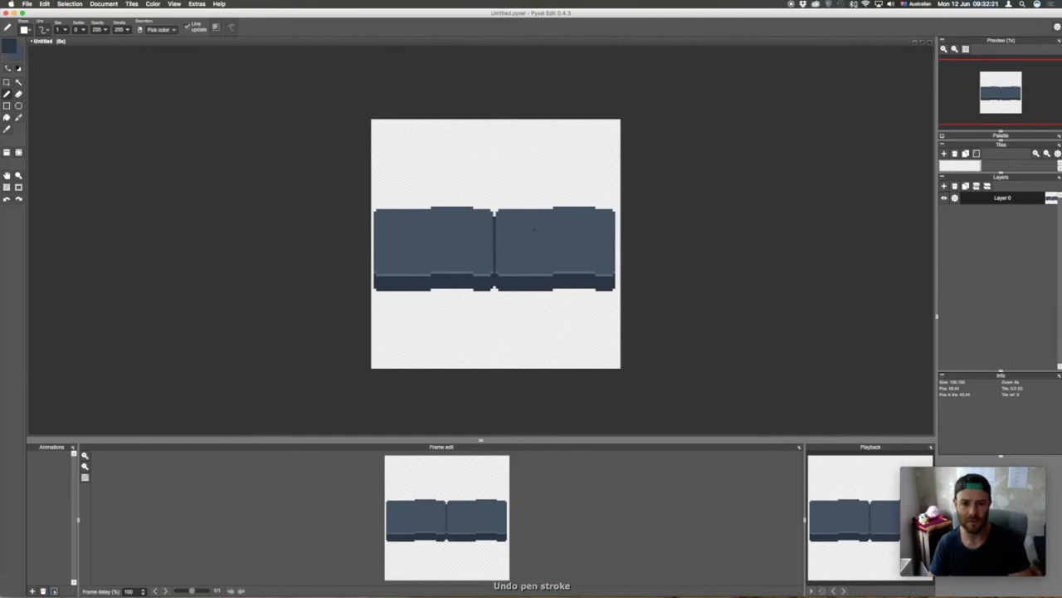
Step: Sample the lighter highlight blue from the left block as the drawing colour
key(i)
click(419, 232)
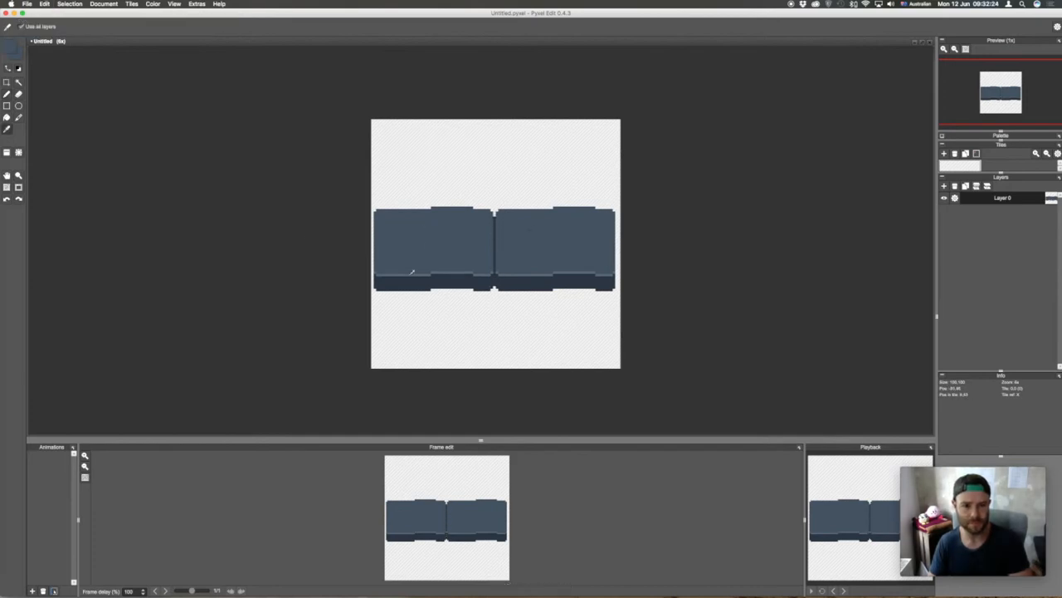
key(b)
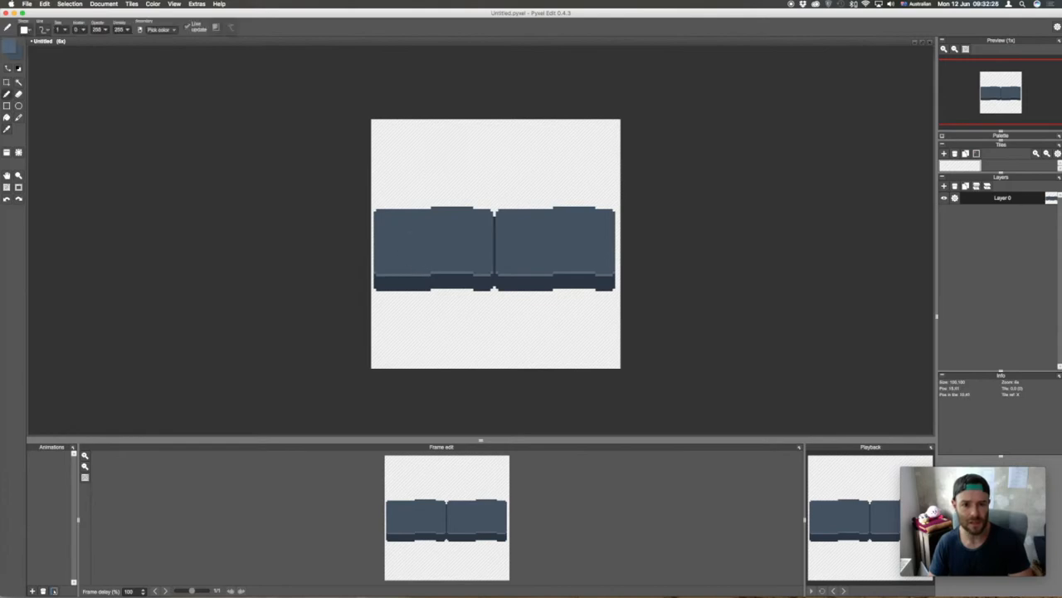
Step: Level the raised section of the right block, and shift roughly its right two-thirds up 1 pixel
key(m)
drag(553, 195, 595, 308)
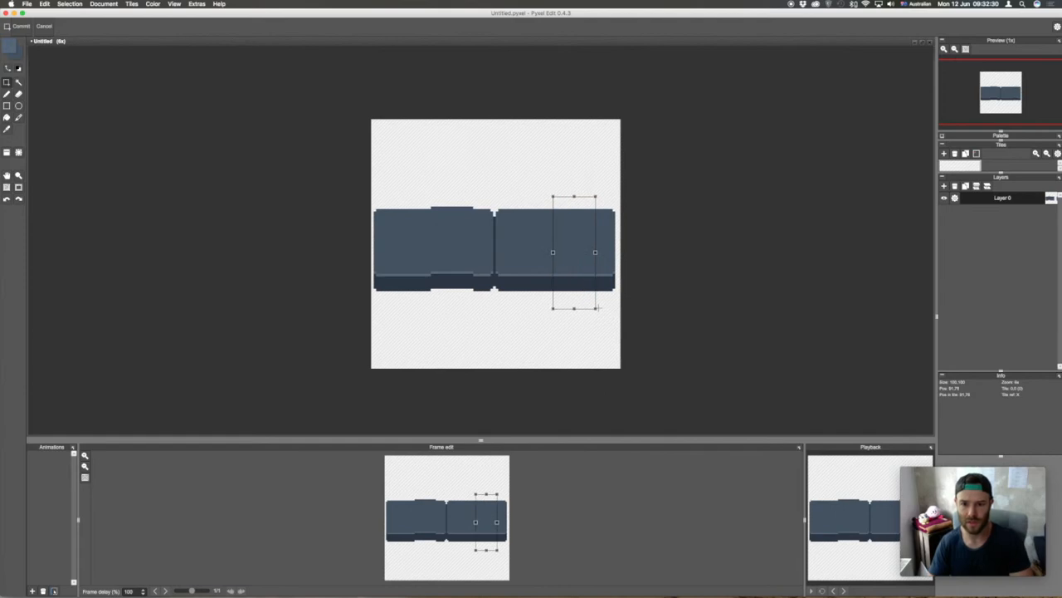
drag(538, 174, 662, 323)
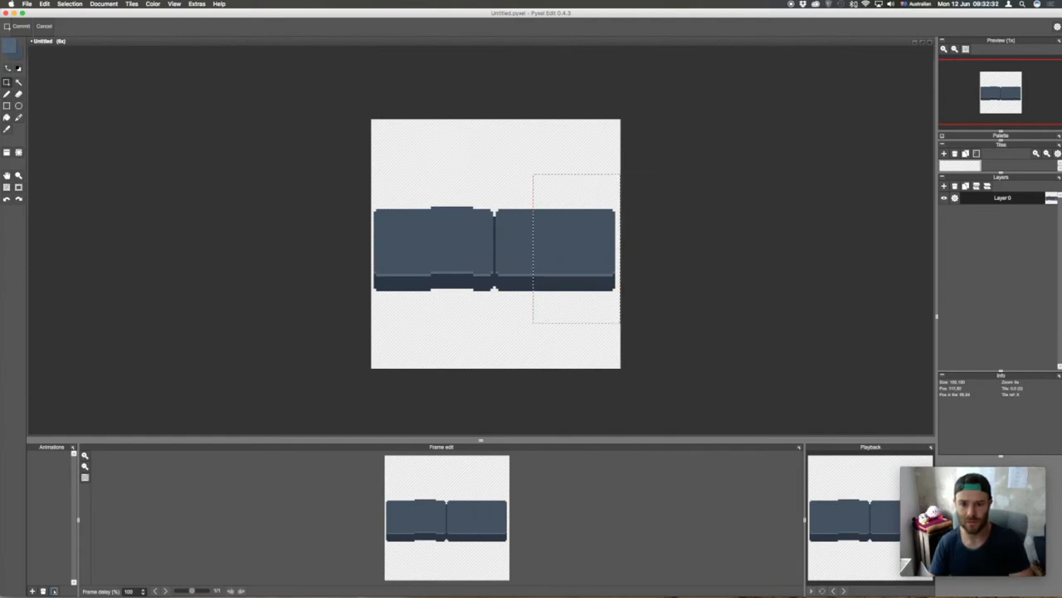
key(Up)
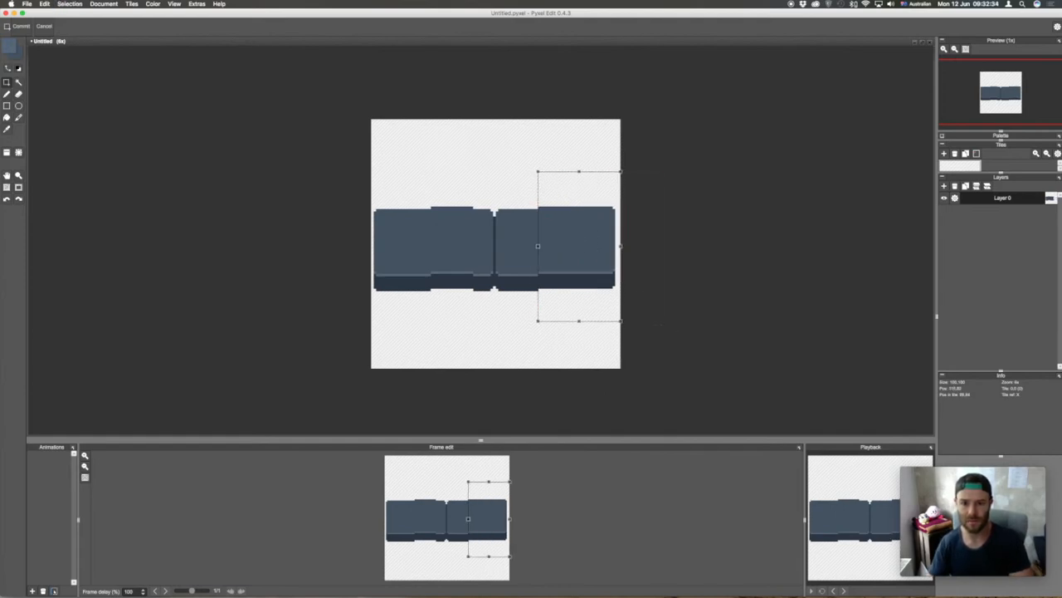
click(661, 323)
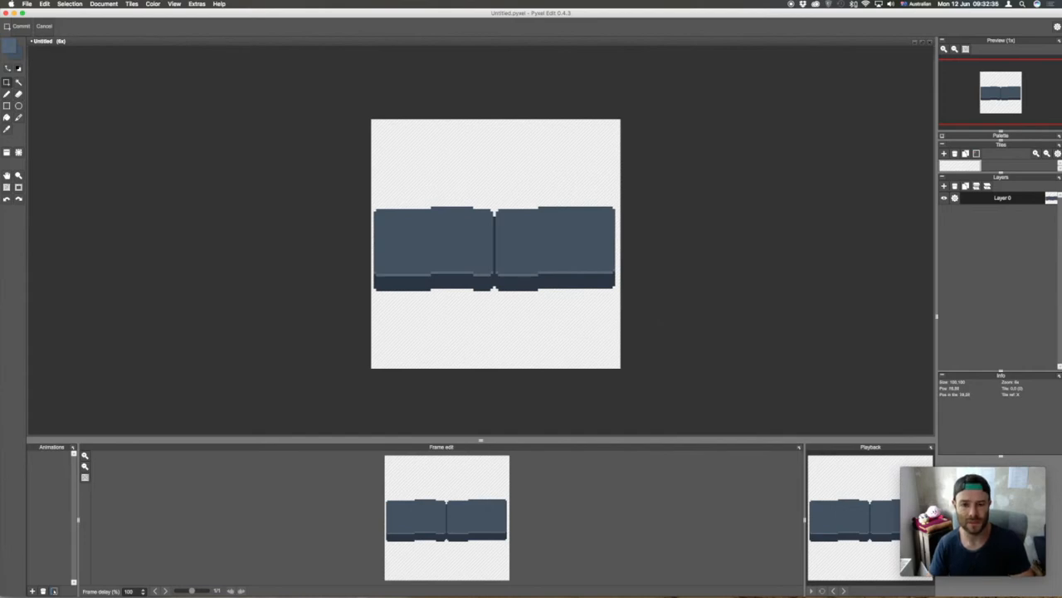
Step: Outline a wavy highlight patch along the upper part of the left block and fill it with the lighter blue
key(b)
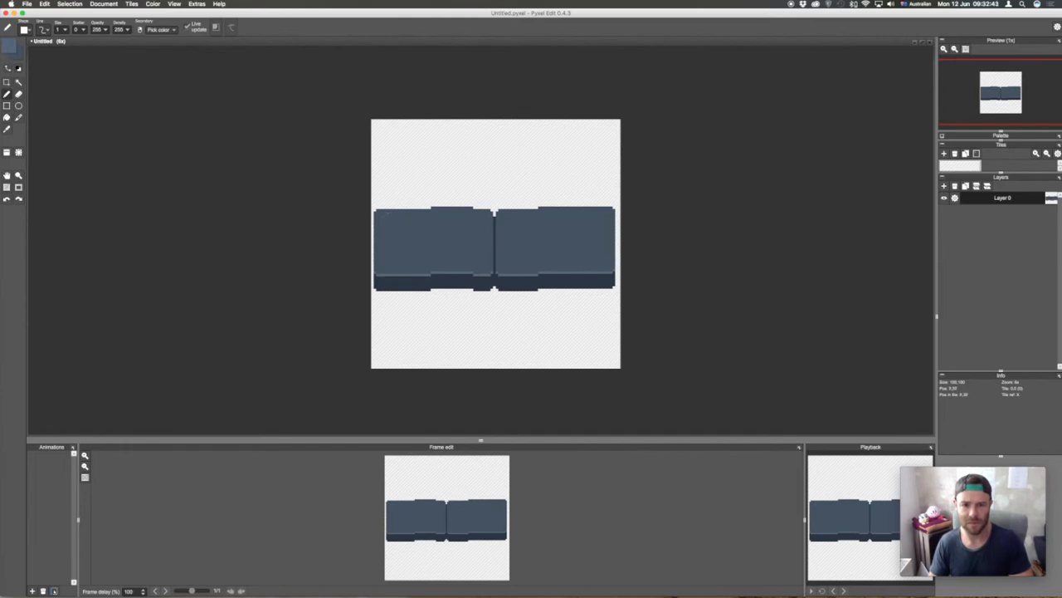
mouse_move(381, 229)
mouse_down()
mouse_move(404, 237)
mouse_move(482, 236)
mouse_move(470, 213)
mouse_move(387, 213)
mouse_up()
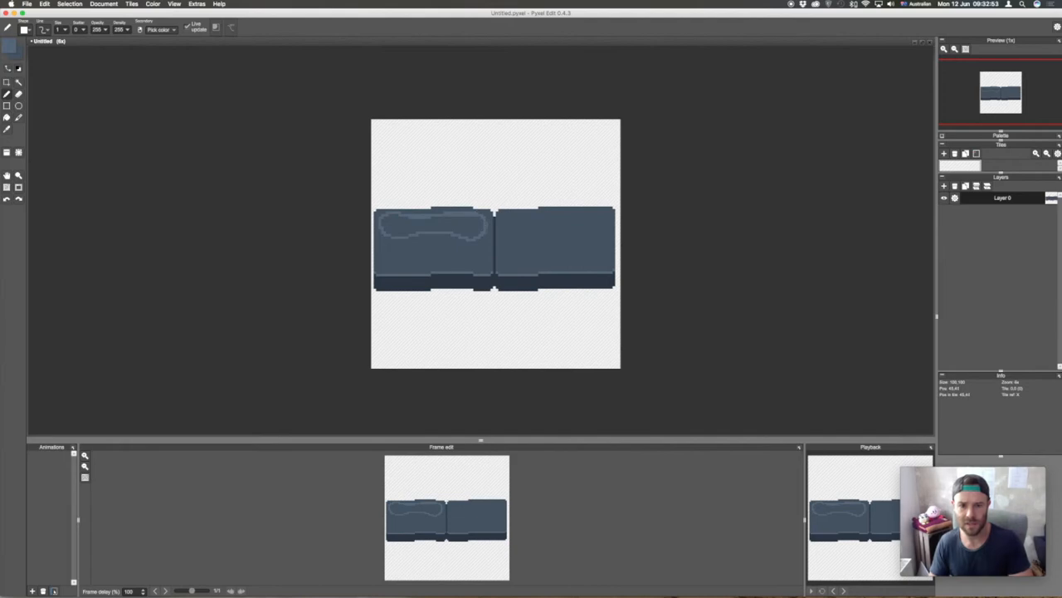
click(474, 218)
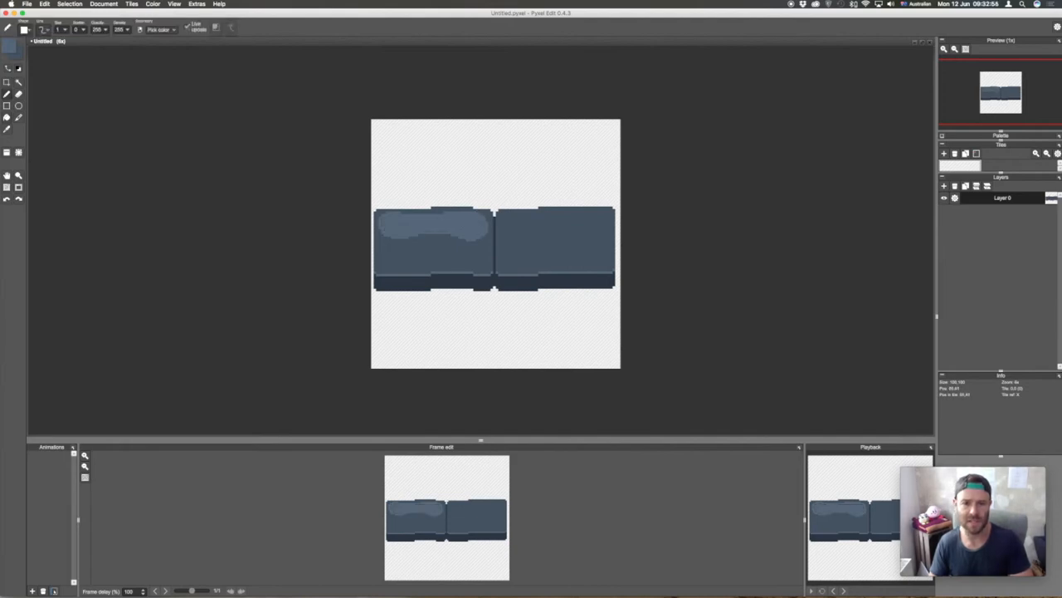
Step: Outline a wavy highlight patch along the upper part of the right block and fill it with the lighter blue
mouse_move(516, 215)
mouse_down()
mouse_move(510, 240)
mouse_move(607, 236)
mouse_move(599, 215)
mouse_move(528, 217)
mouse_up()
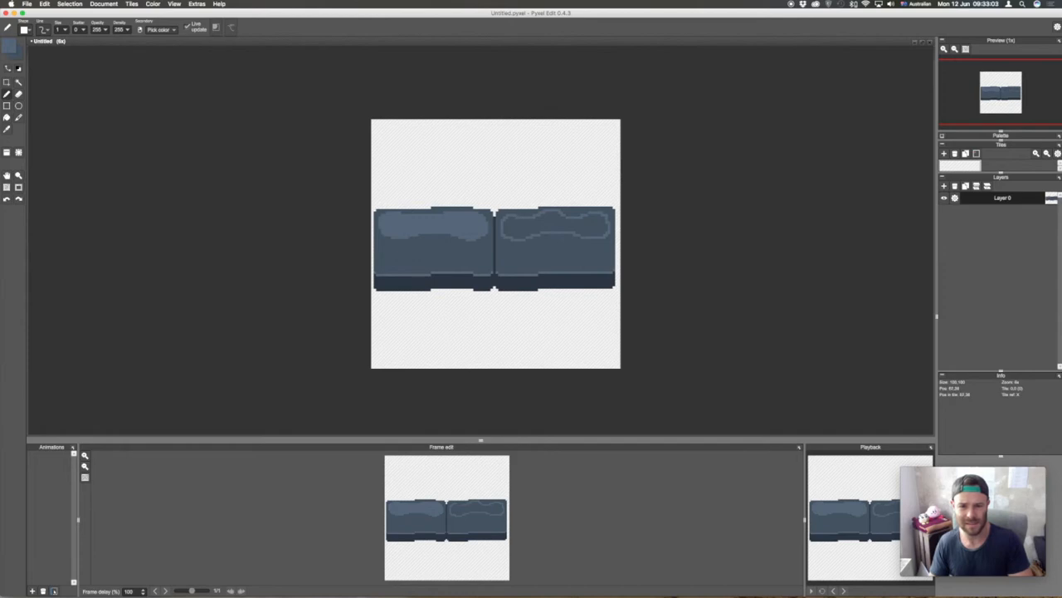
key(f)
click(541, 225)
key(b)
Step: Scatter small lighter specks over the top faces of both blocks, and sample the front face's dark blue for darker specks
alt+click(576, 209)
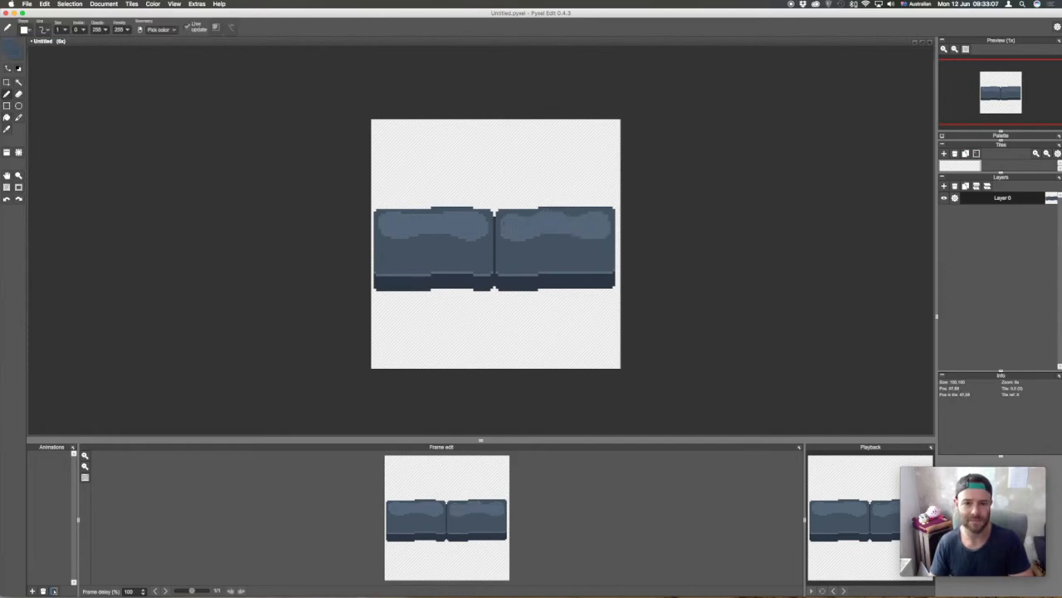
alt+click(543, 225)
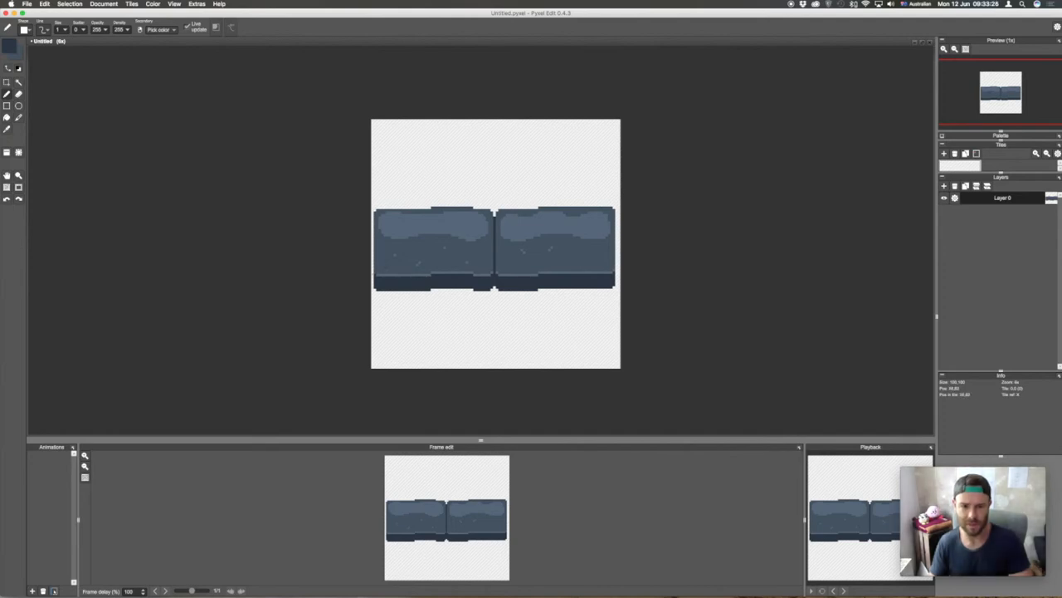
key(i)
click(524, 283)
key(b)
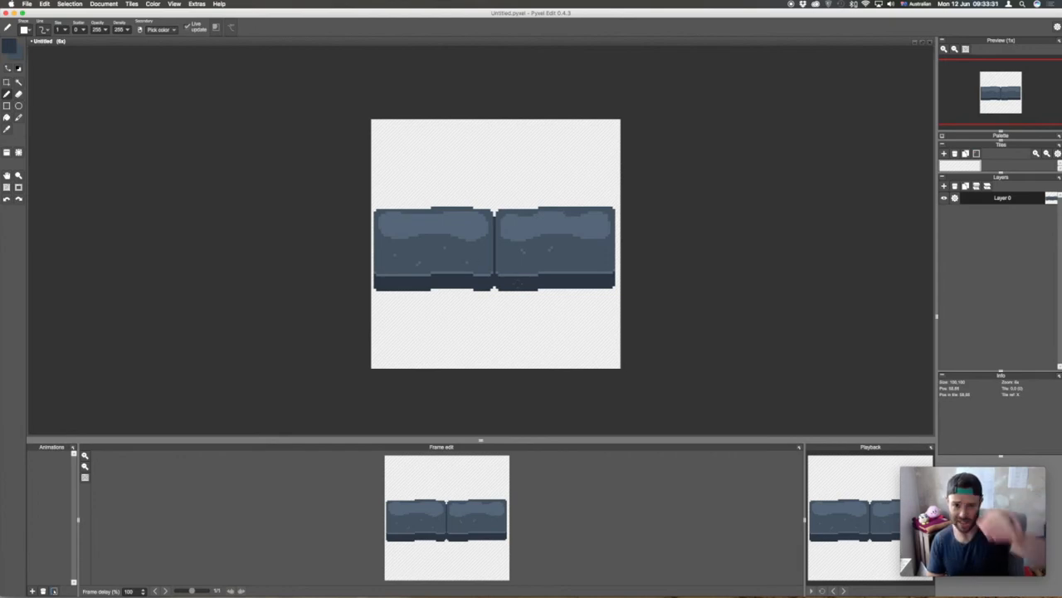
Step: Try drawing dark crack lines inward from the outer edge of the left block, and undo them
drag(376, 247, 437, 237)
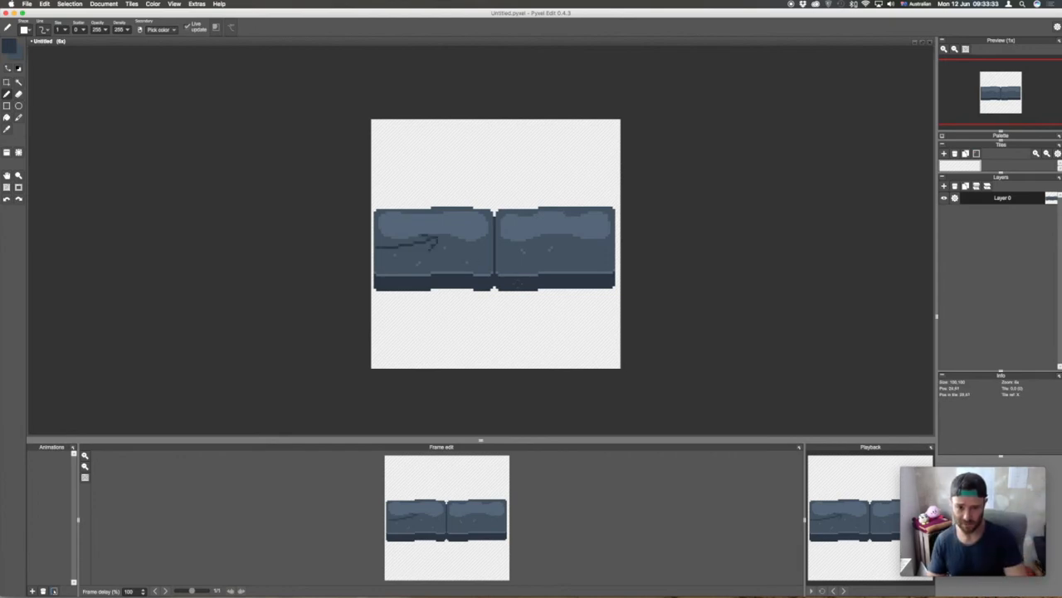
key(super+z)
drag(373, 280, 420, 258)
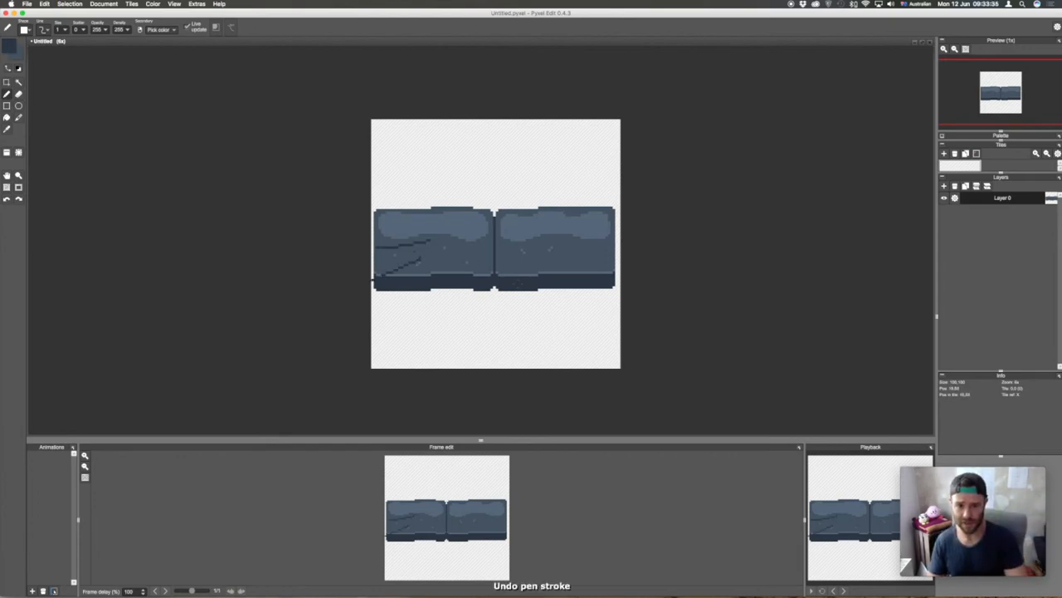
key(super+z)
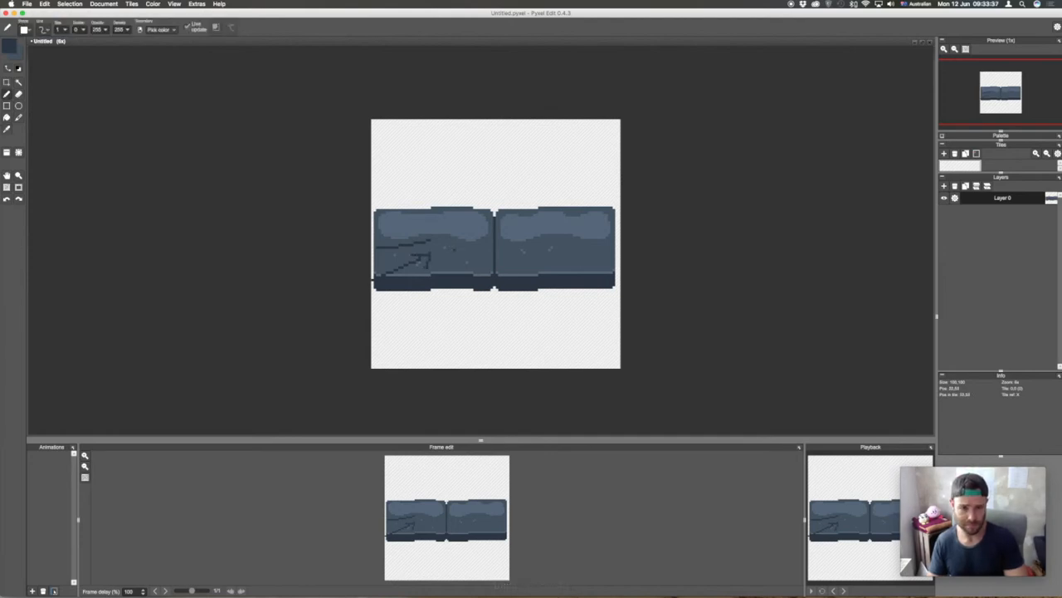
key(super+z)
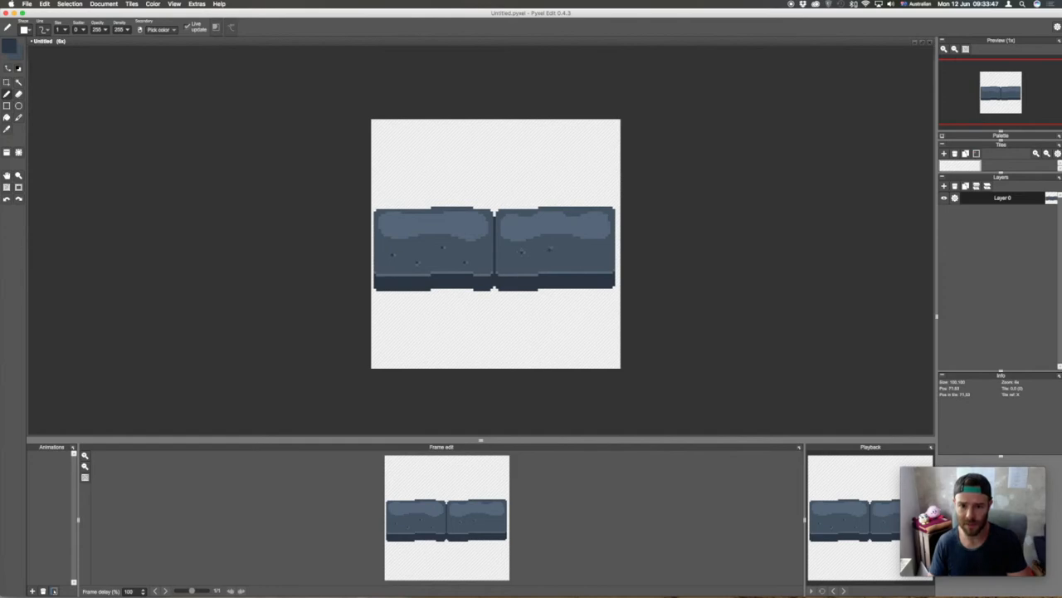
Step: Pair light and dark pixels into small chips on the right block, and draw a larger chip near the middle of the left block
alt+click(553, 247)
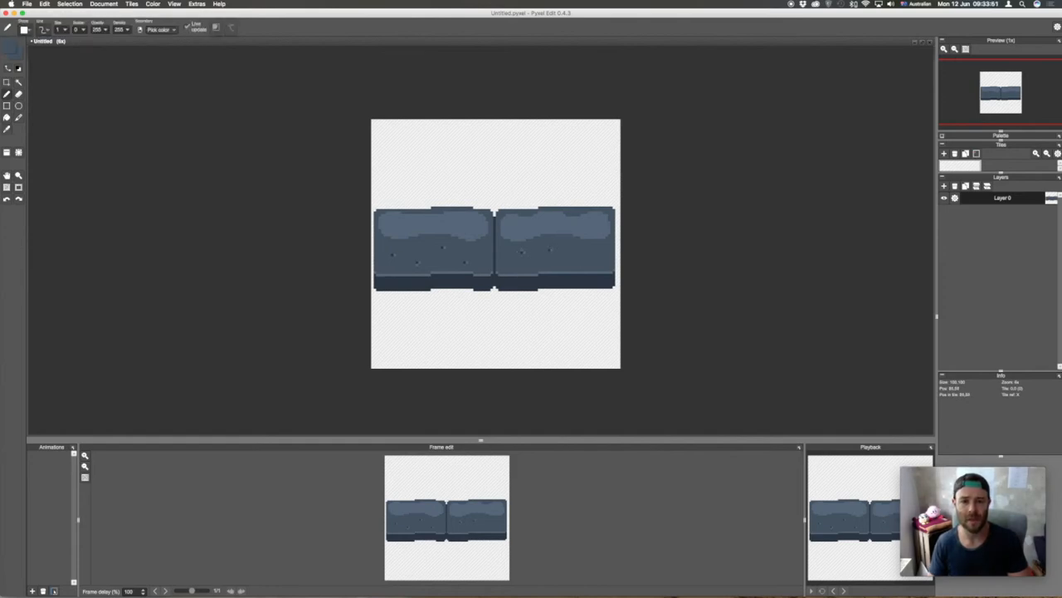
alt+click(567, 227)
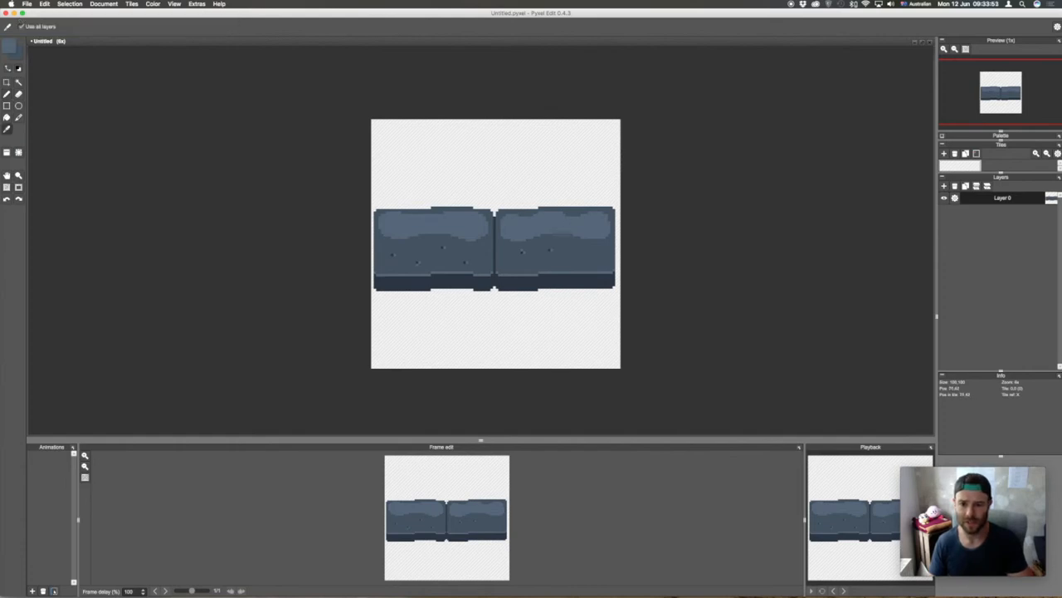
key(x)
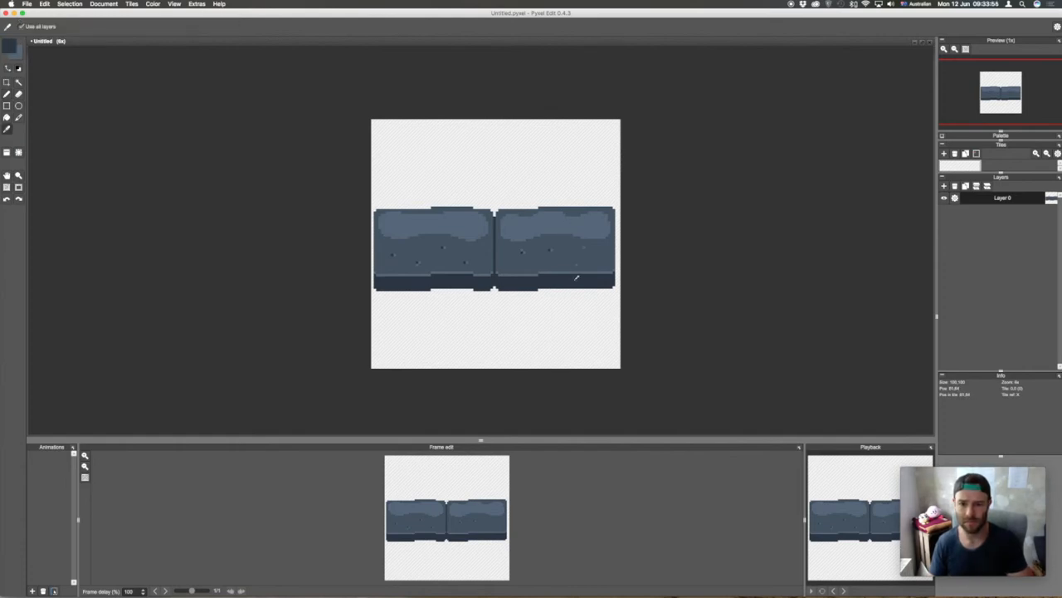
alt+click(575, 278)
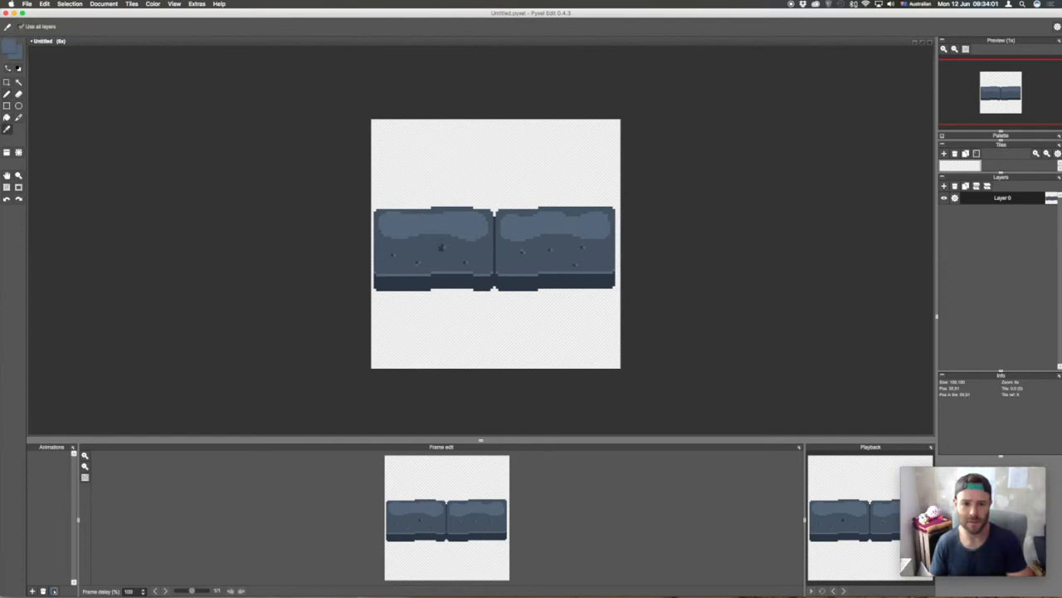
key(alt)
alt+click(423, 246)
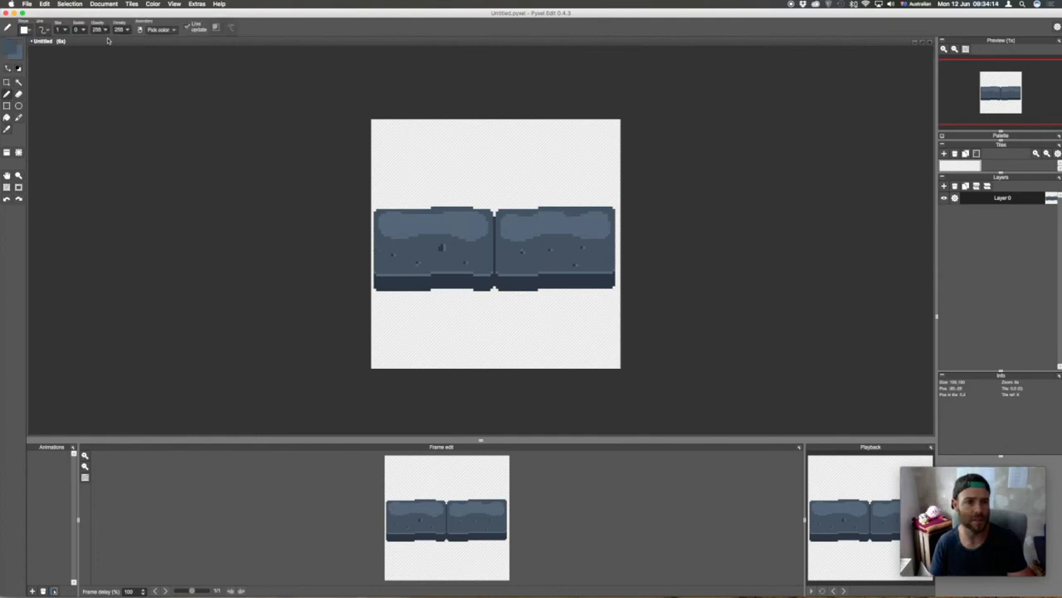
Step: Try the pen at 150 opacity on the left block's front face, undo the stroke and restore the opacity to 255
drag(102, 29, 75, 31)
text(150)
key(Tab)
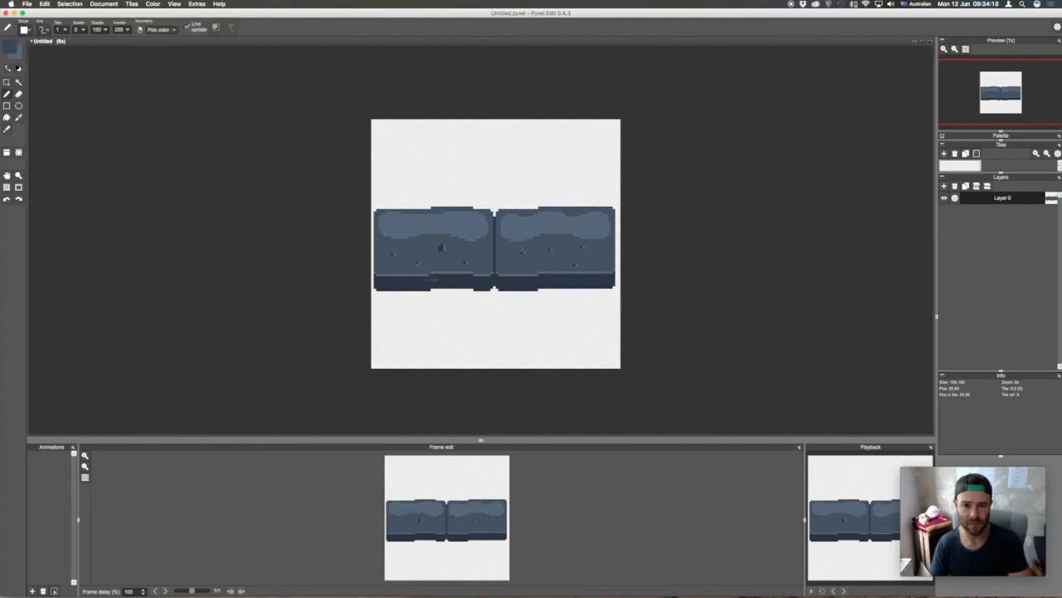
key(super+z)
drag(102, 30, 81, 31)
text(255)
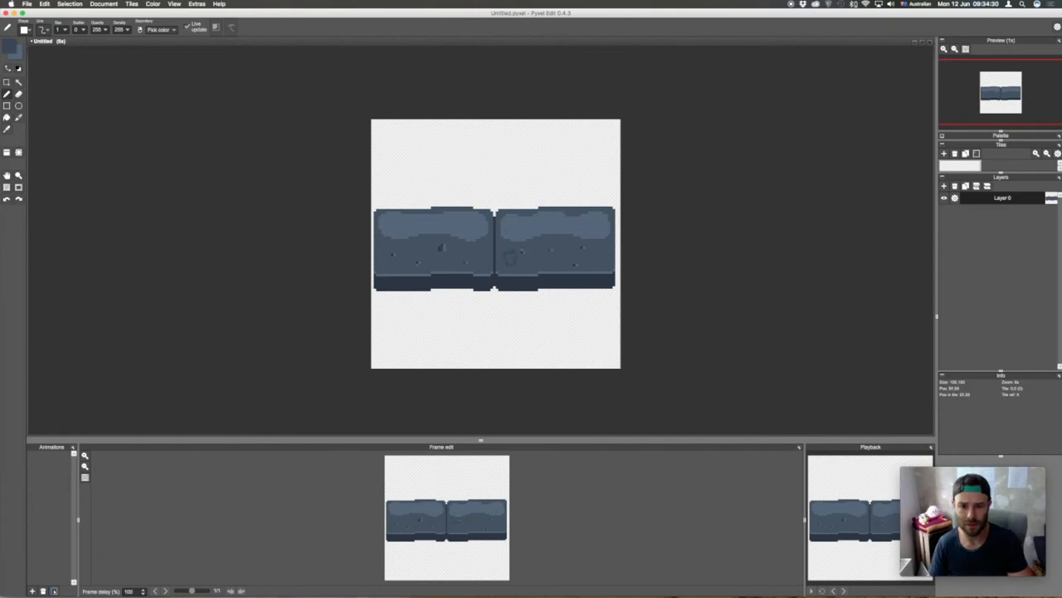
Step: Fill the outlined round dent near the inner edge of the right block, and shade its left side with the darker blue
key(f)
click(512, 258)
key(b)
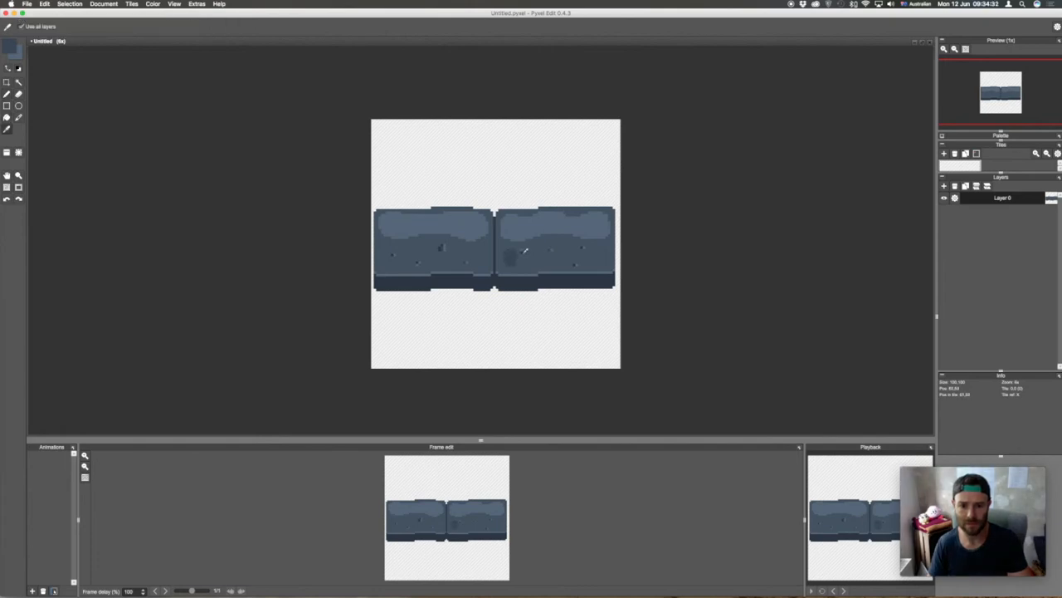
alt+click(522, 251)
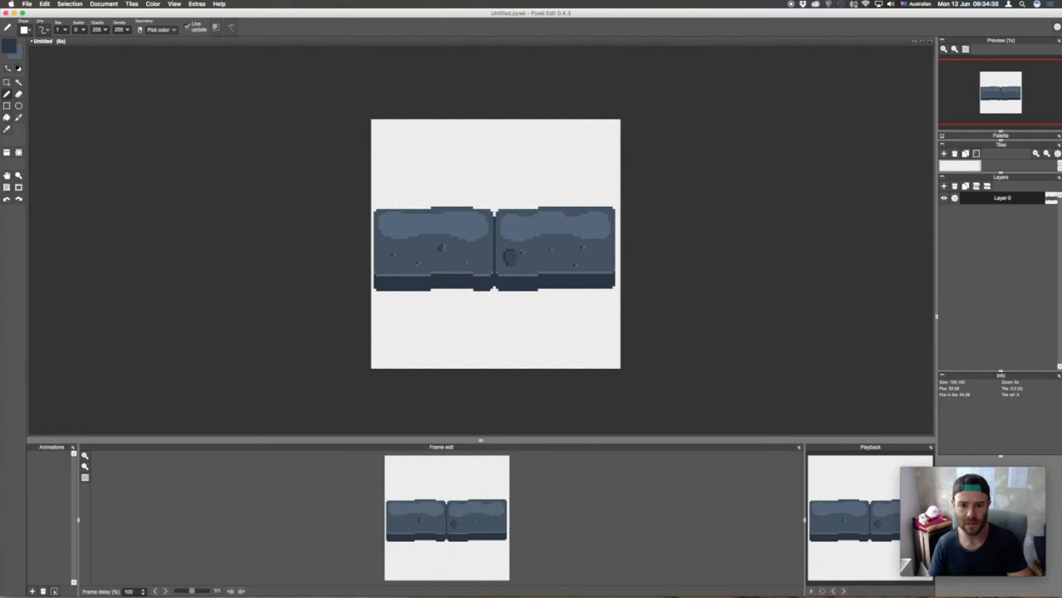
key(i)
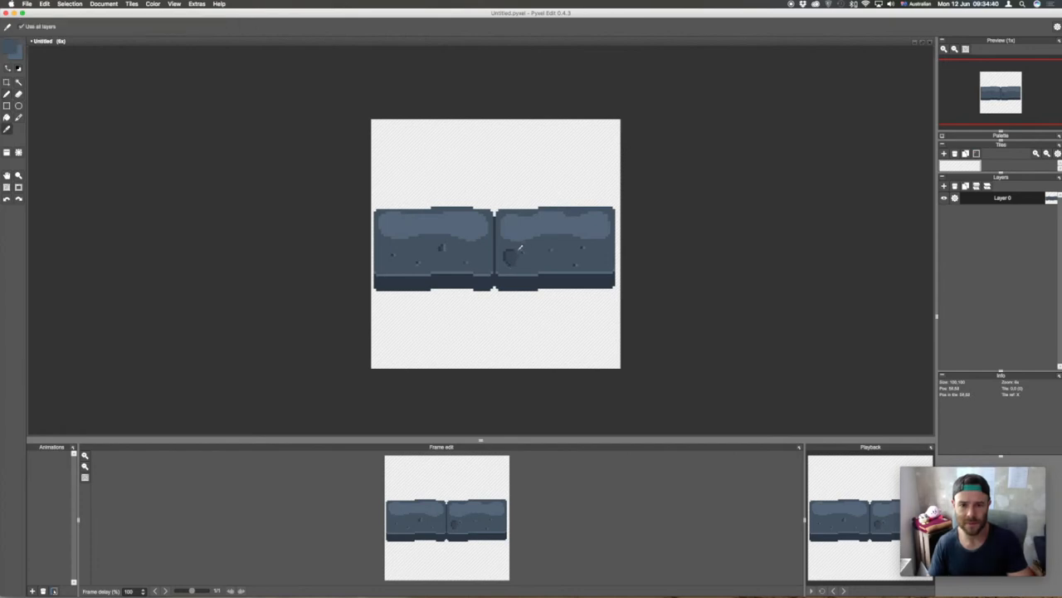
Step: Highlight the right rim of the dent with lighter pixels, and paint over the stray speck beside it
alt+click(521, 250)
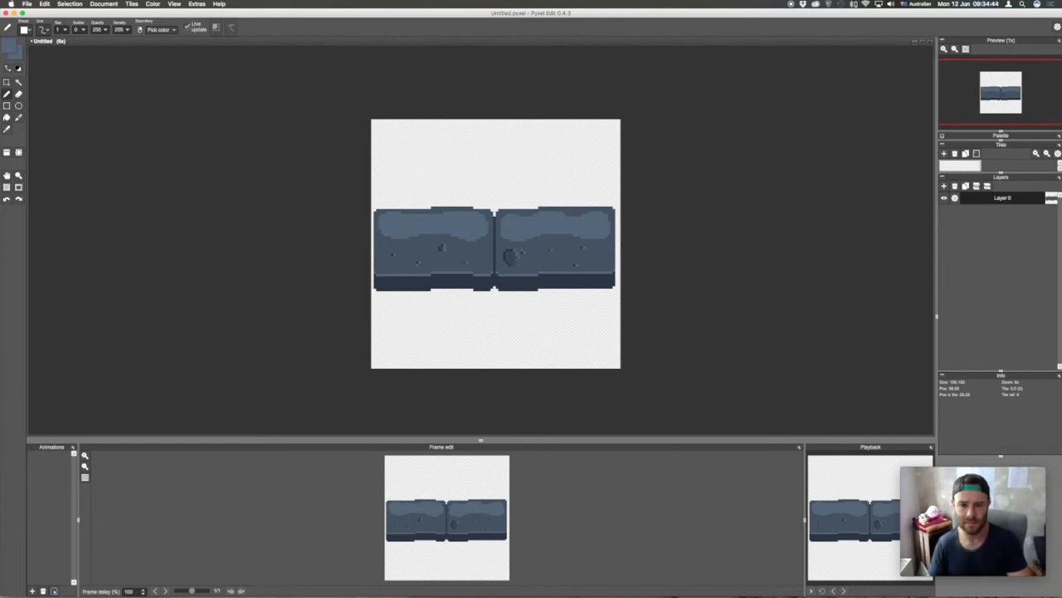
click(517, 256)
alt+click(515, 255)
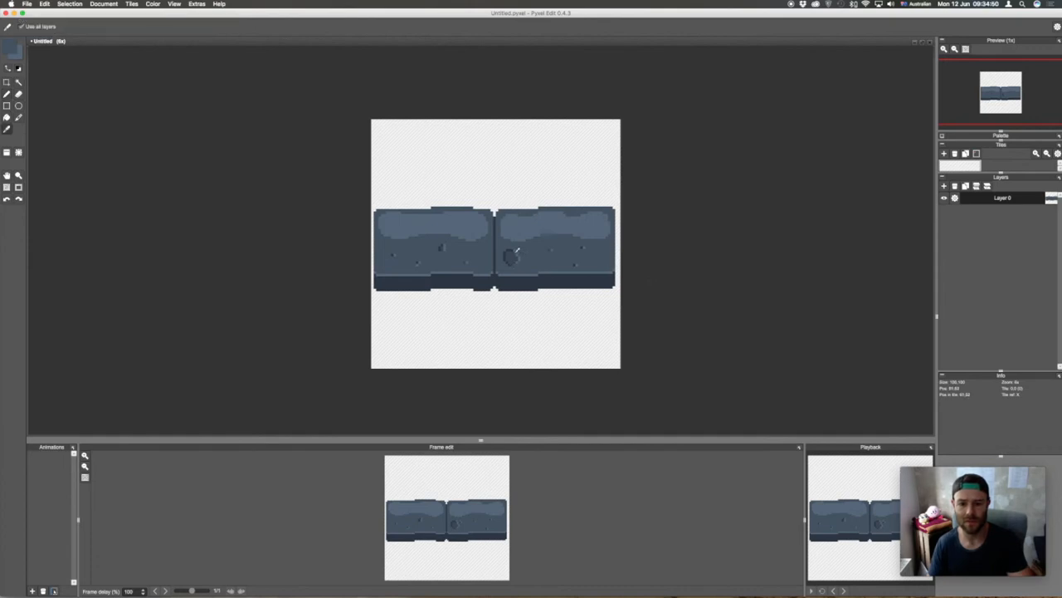
alt+click(514, 256)
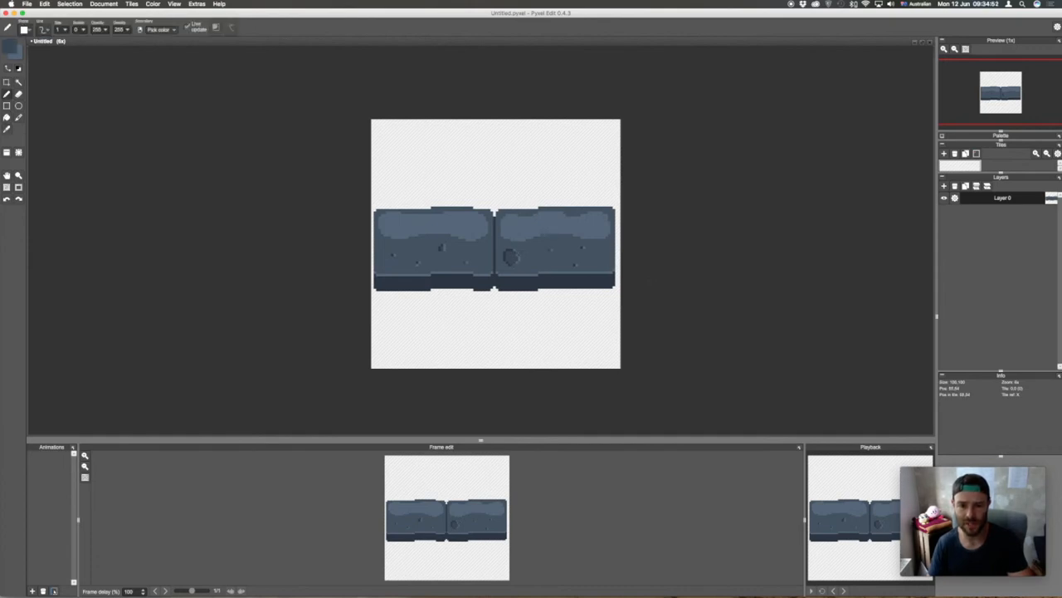
alt+click(514, 250)
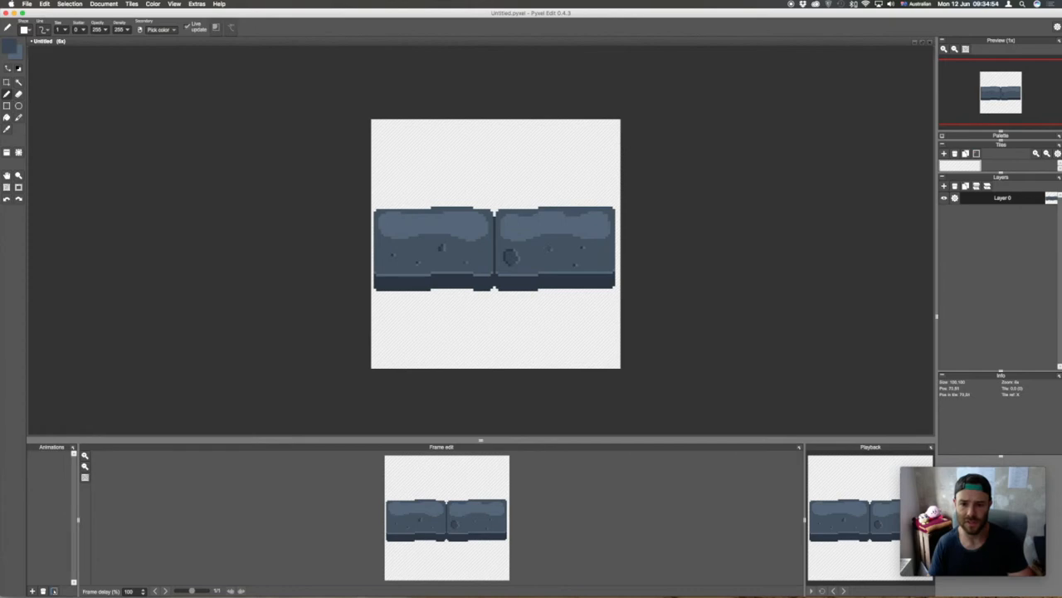
Step: Roughen the top edges of both highlight patches, widen them to the blocks' sides, raise their wavy lower edges, and sample the front face's dark blue
scroll(563, 244, down, 5)
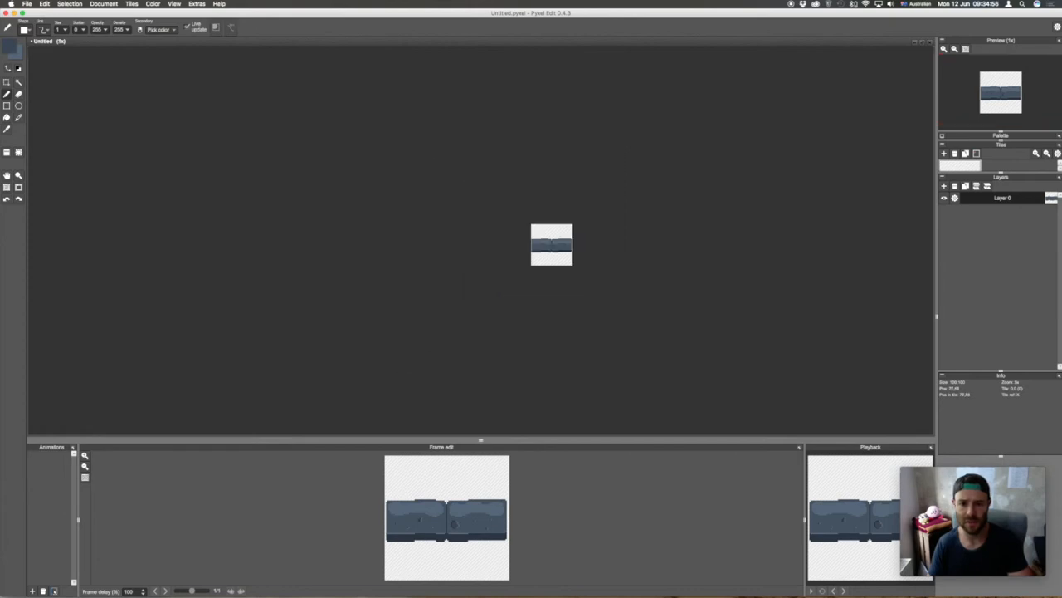
scroll(561, 241, up, 5)
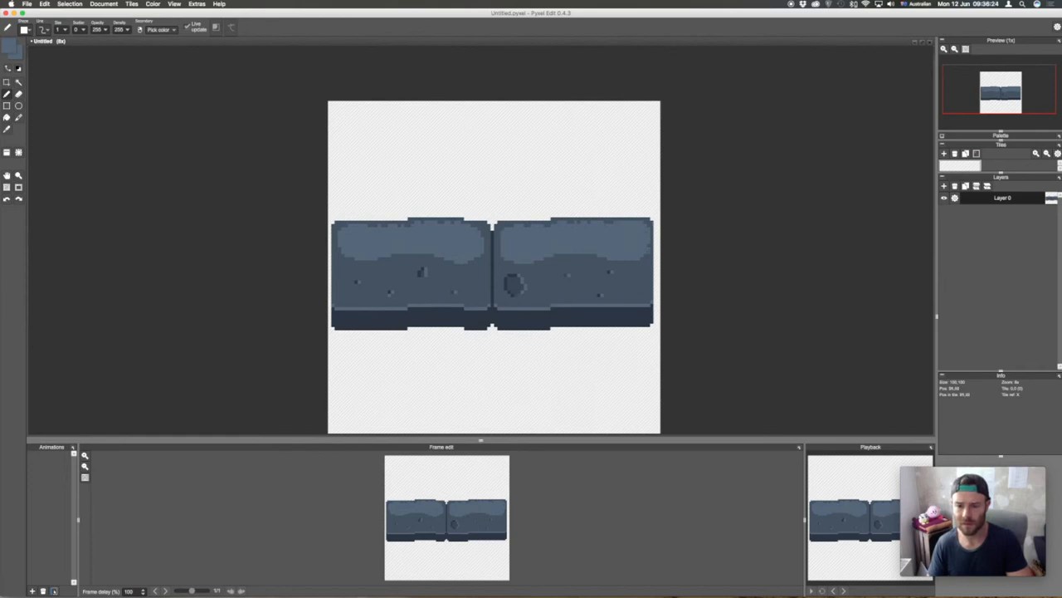
key(super+z)
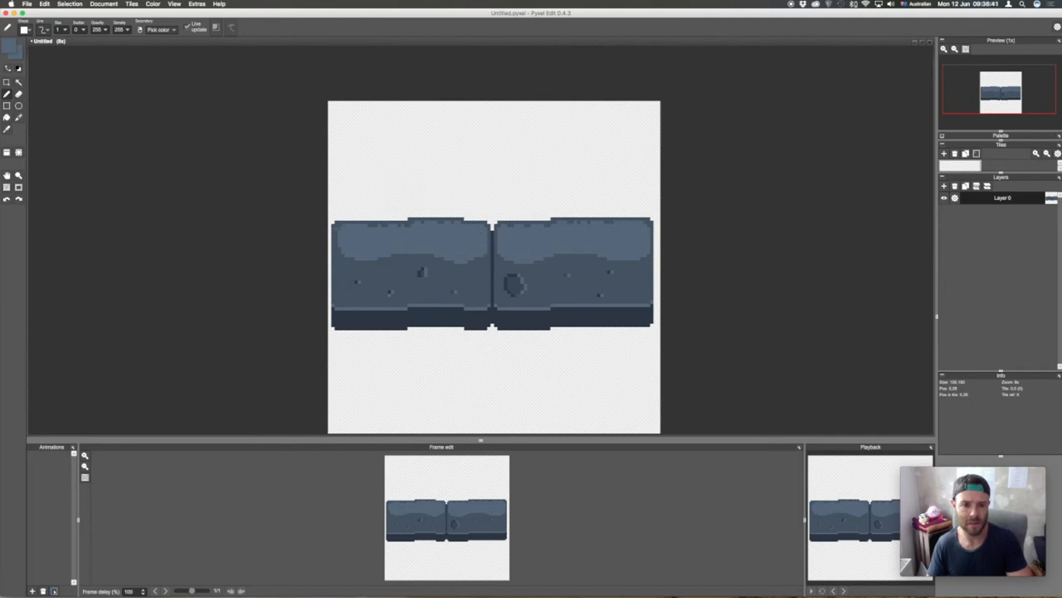
scroll(551, 243, down, 1)
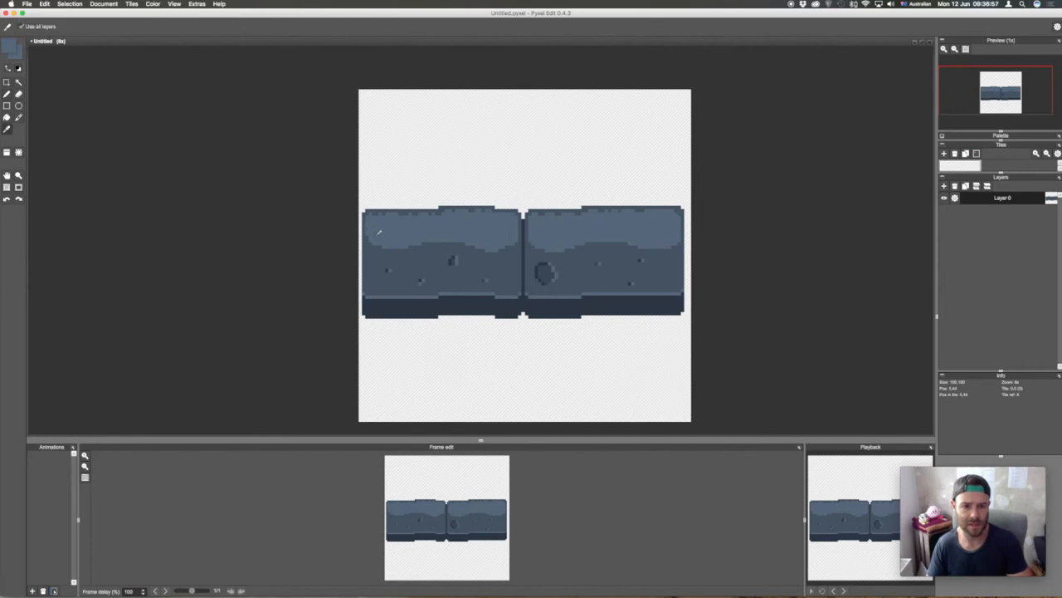
mouse_move(372, 240)
mouse_down()
mouse_move(468, 228)
mouse_move(518, 241)
mouse_up()
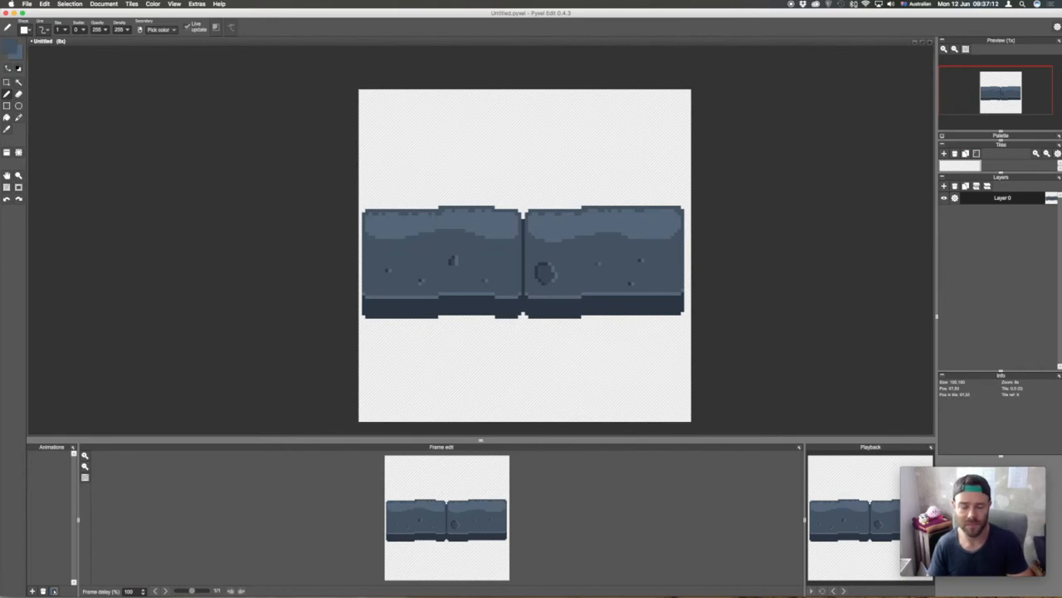
right_click(475, 300)
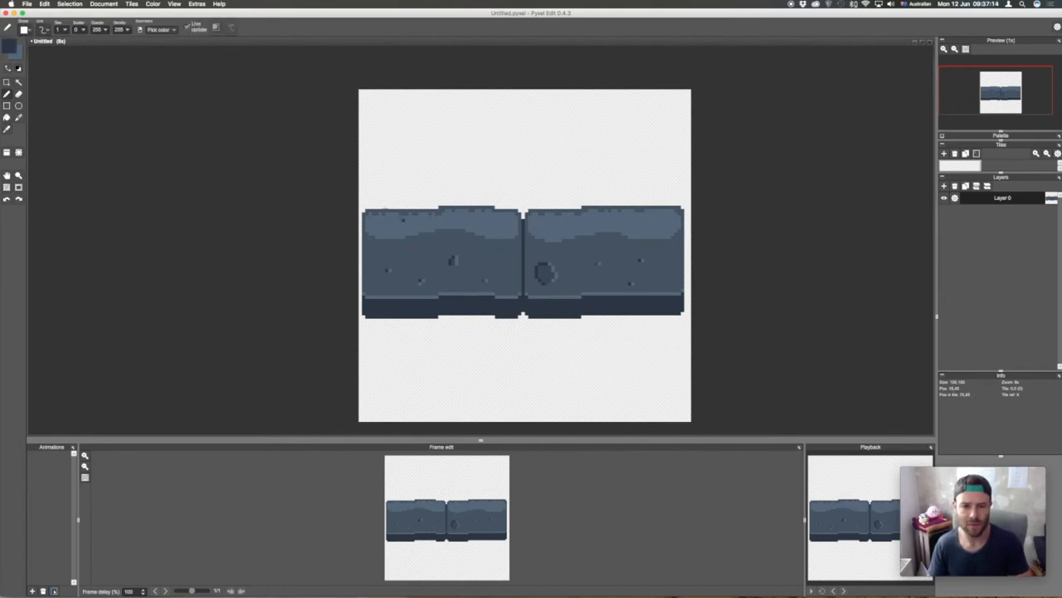
Step: Select both blocks together and move them down about 11 pixels
key(m)
drag(335, 169, 775, 345)
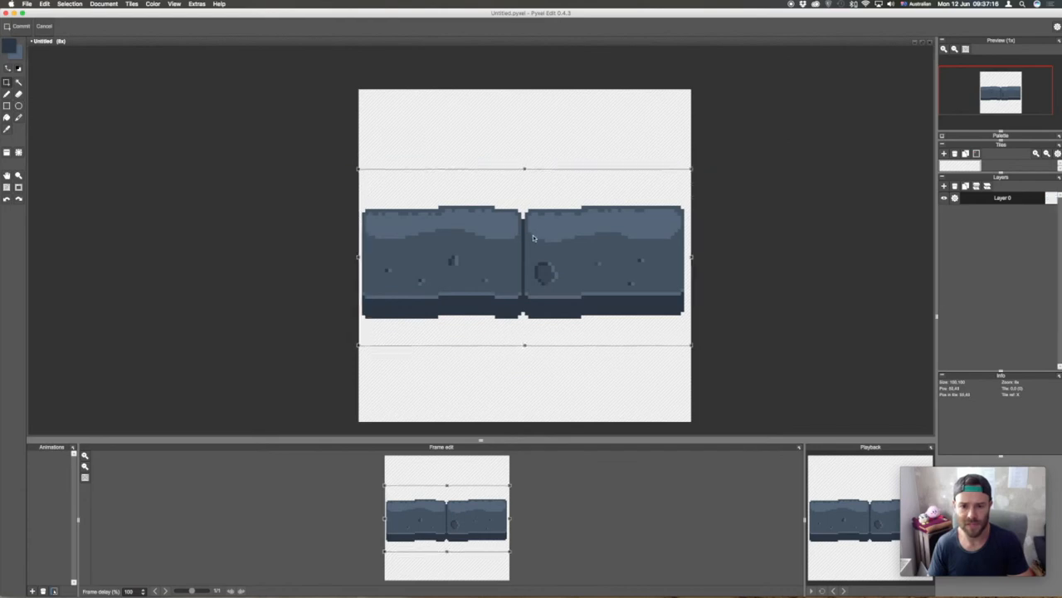
drag(534, 235, 535, 272)
click(461, 136)
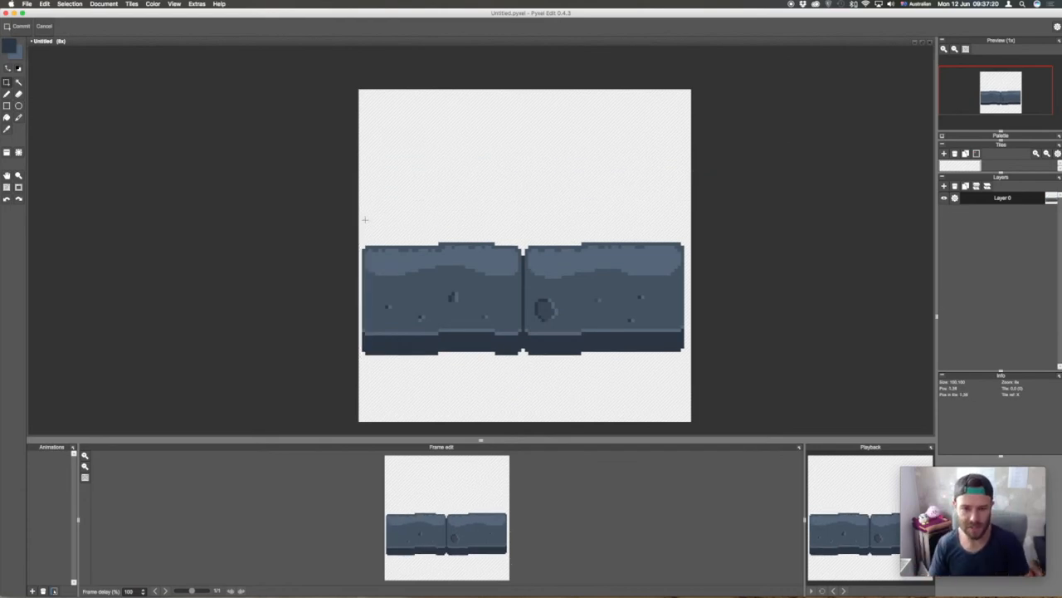
Step: Try placing a copy of the two-block row directly beneath the original, overlapping its front face
drag(362, 218, 731, 403)
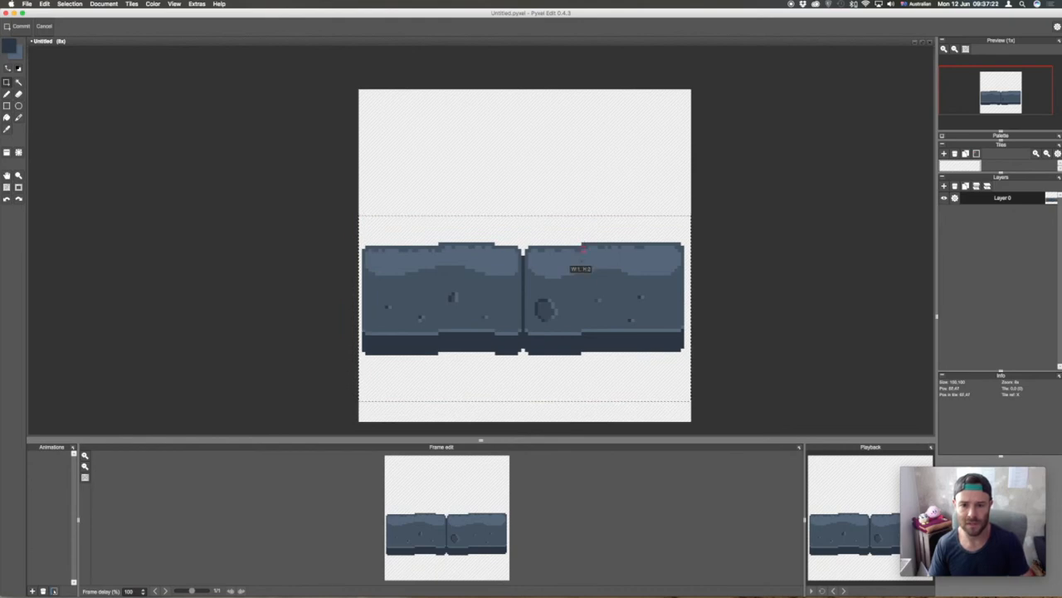
drag(582, 256, 594, 349)
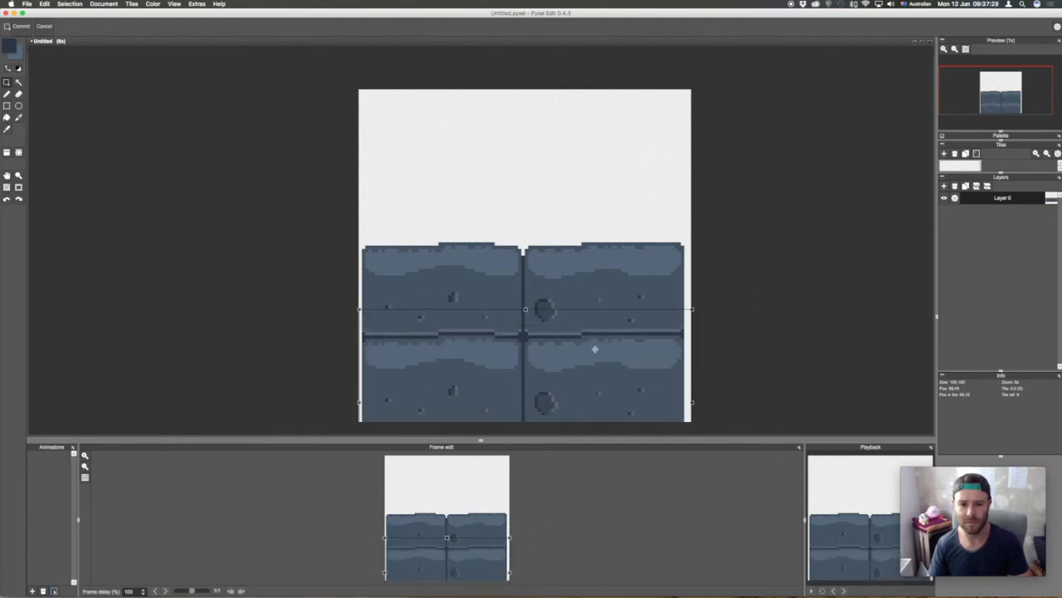
key(super+z)
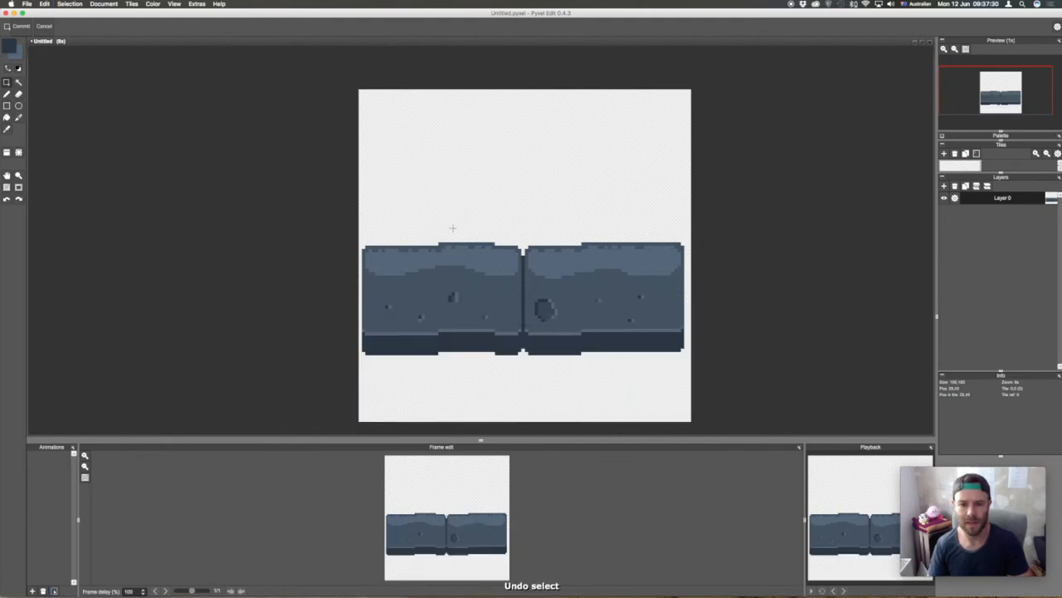
Step: Outline the top face of a third block above the row, centred over the seam, with slight steps in its top and right edges
key(b)
alt+click(446, 267)
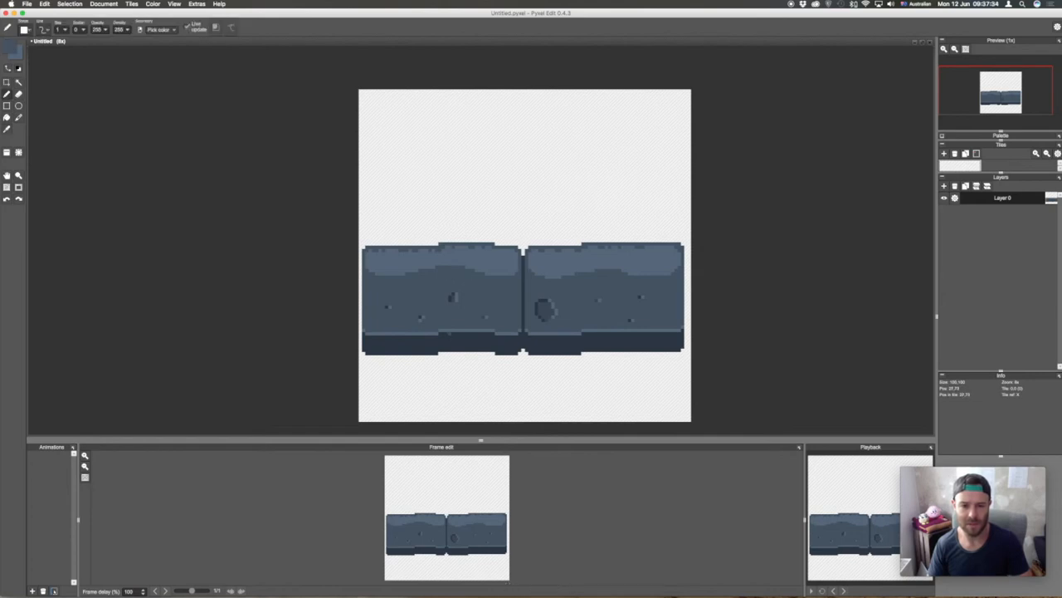
mouse_move(442, 239)
mouse_down()
mouse_move(443, 155)
mouse_move(443, 166)
mouse_move(445, 156)
mouse_move(555, 142)
mouse_move(608, 152)
mouse_up()
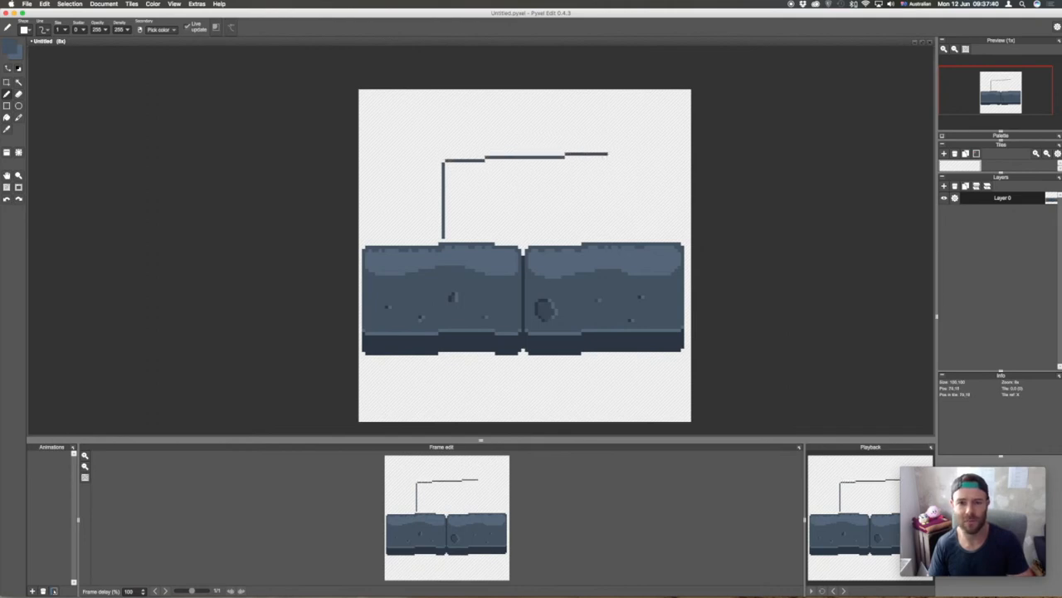
shift+click(598, 157)
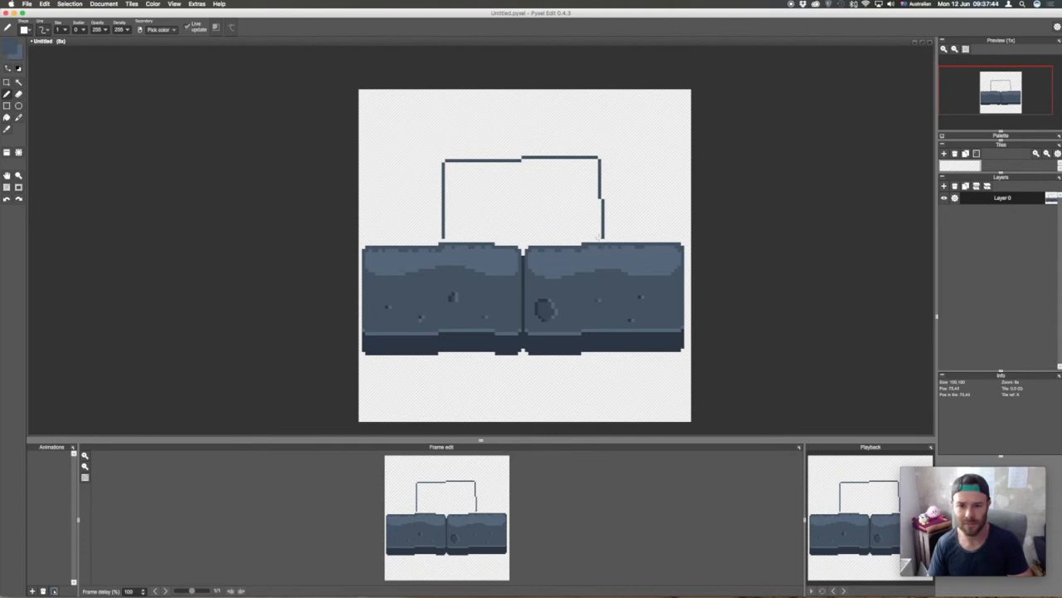
drag(603, 235, 445, 237)
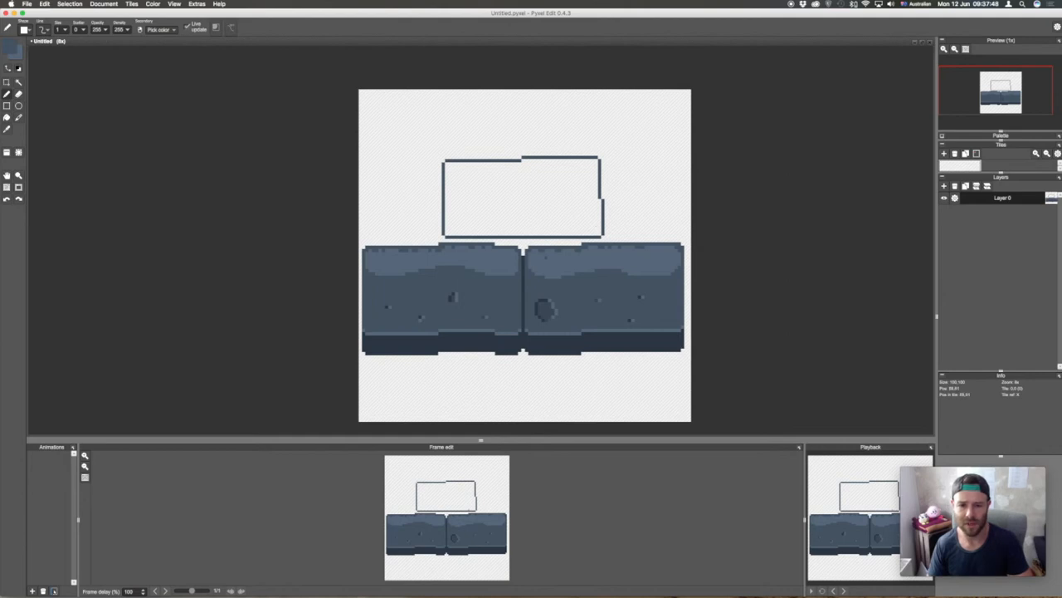
Step: Close the new outline's lower corners and fill the strip between it and the row below with the front face's dark blue
alt+click(604, 235)
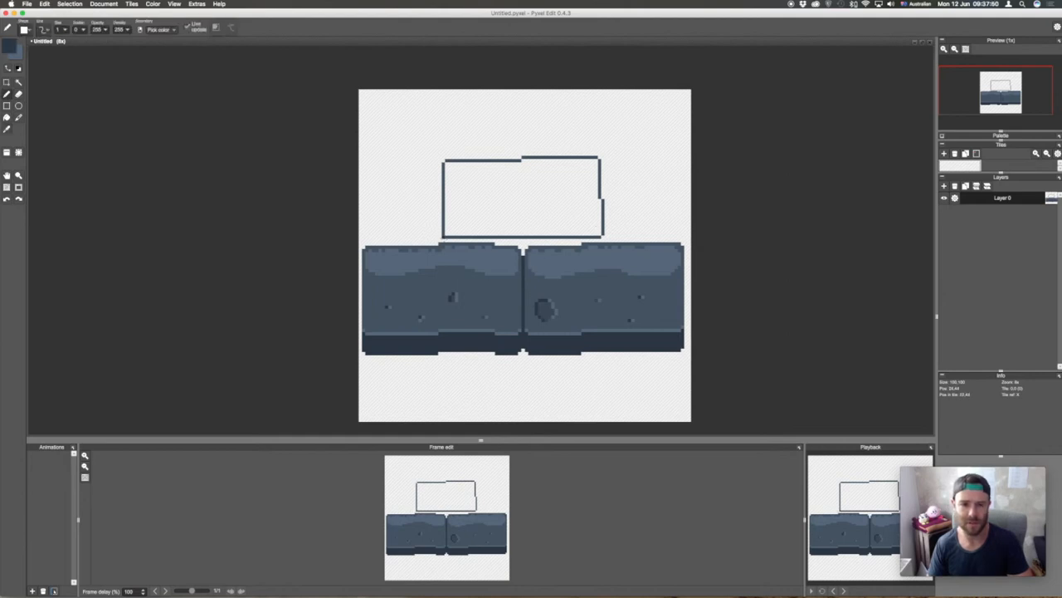
key(g)
click(483, 239)
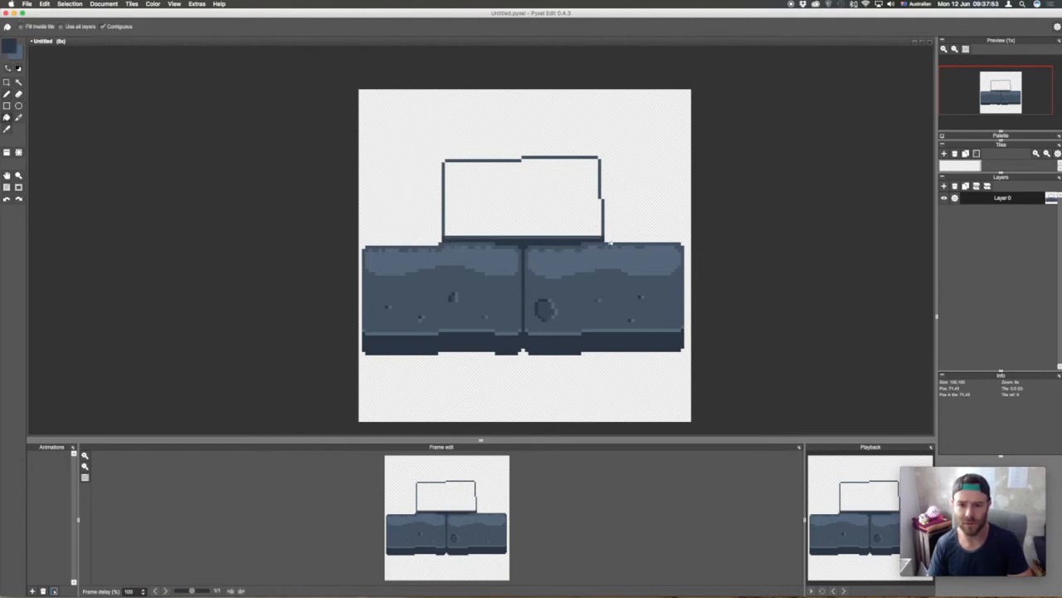
Step: Fill the third block's top face with the mid blue used on the blocks in the row below
key(b)
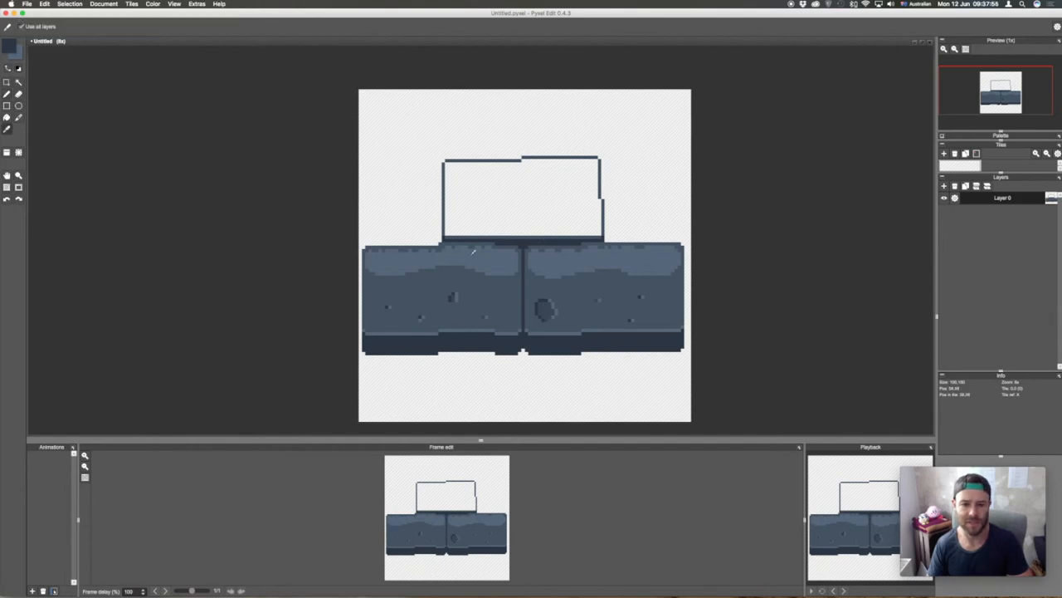
alt+click(483, 244)
click(486, 193)
key(g)
click(499, 200)
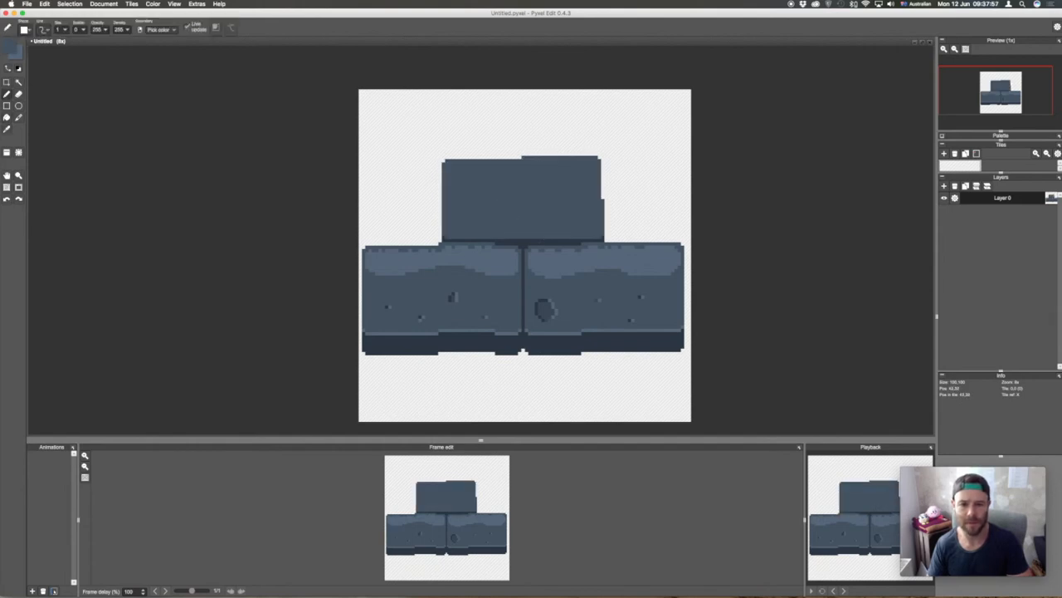
Step: Paint a light-blue highlight line along the third block's lower edge and a wavy highlight band across its upper part
key(b)
drag(449, 237, 603, 237)
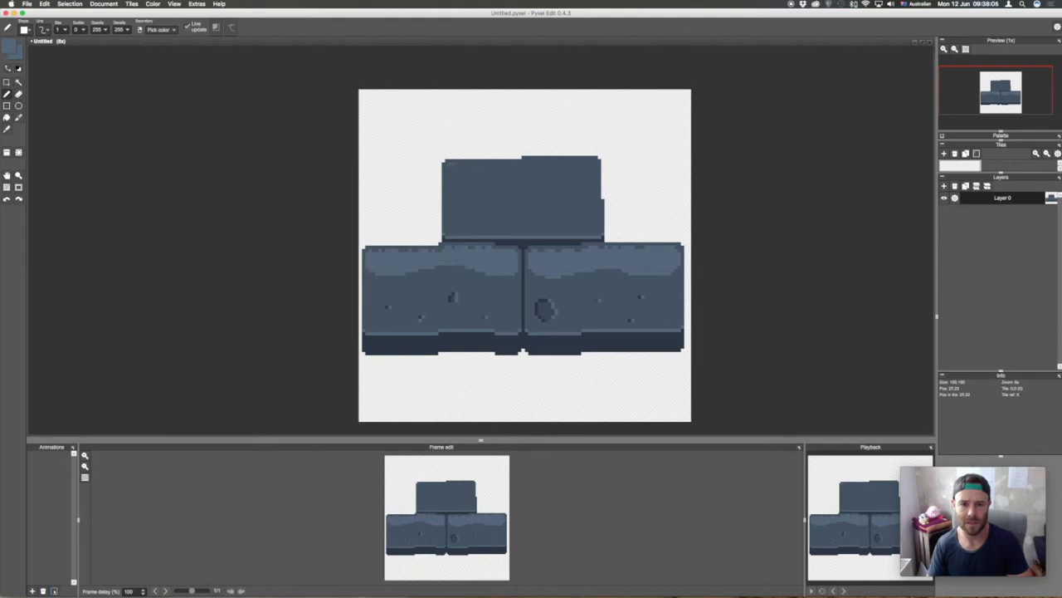
drag(446, 164, 564, 162)
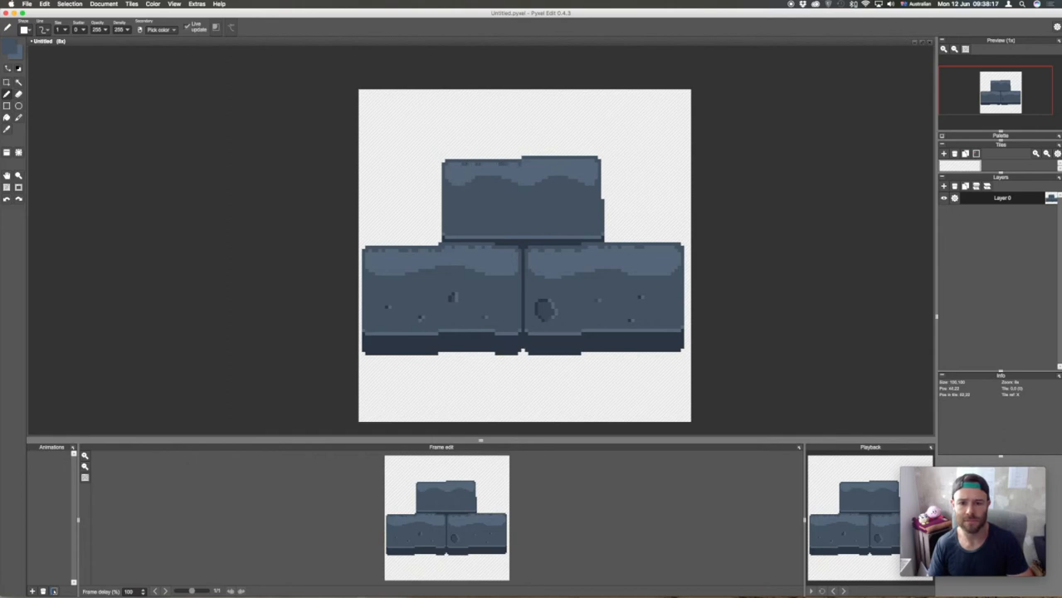
Step: Chip two small notches into the lower row's left block along its front edge, shading them with dark and highlight blues
key(alt)
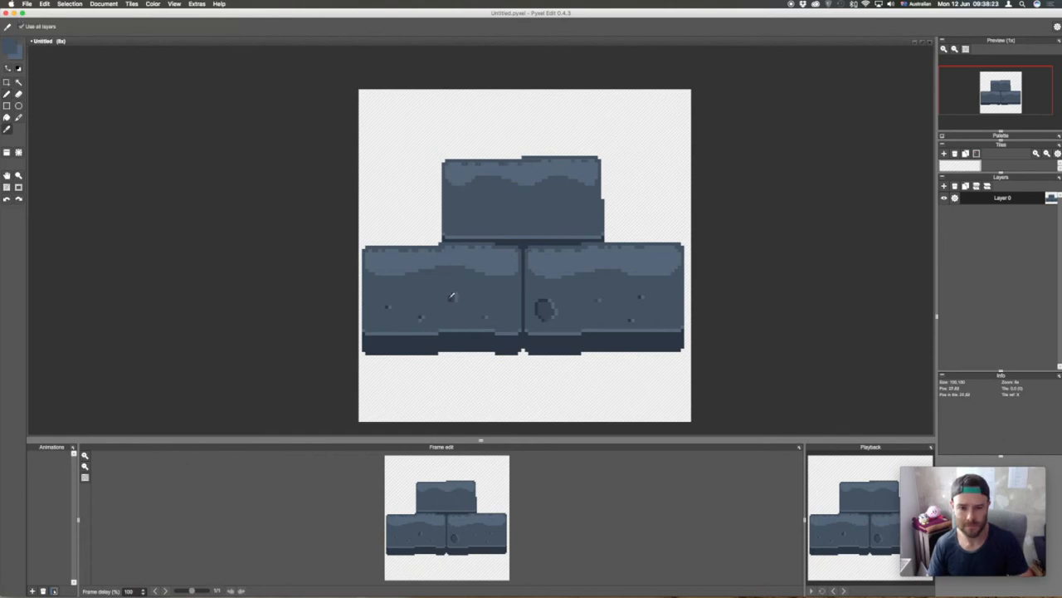
alt+click(452, 296)
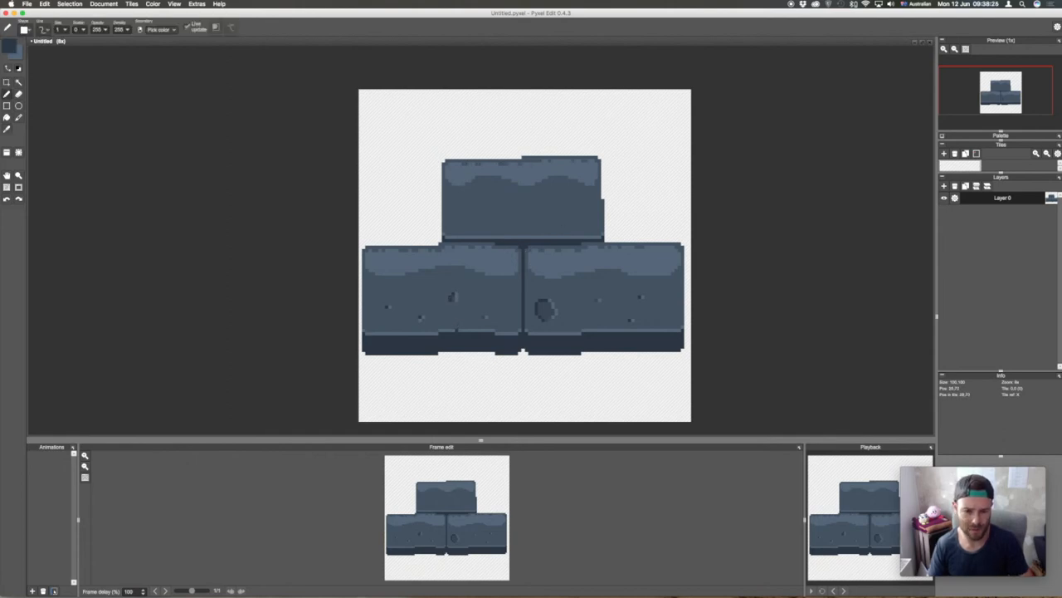
alt+click(456, 329)
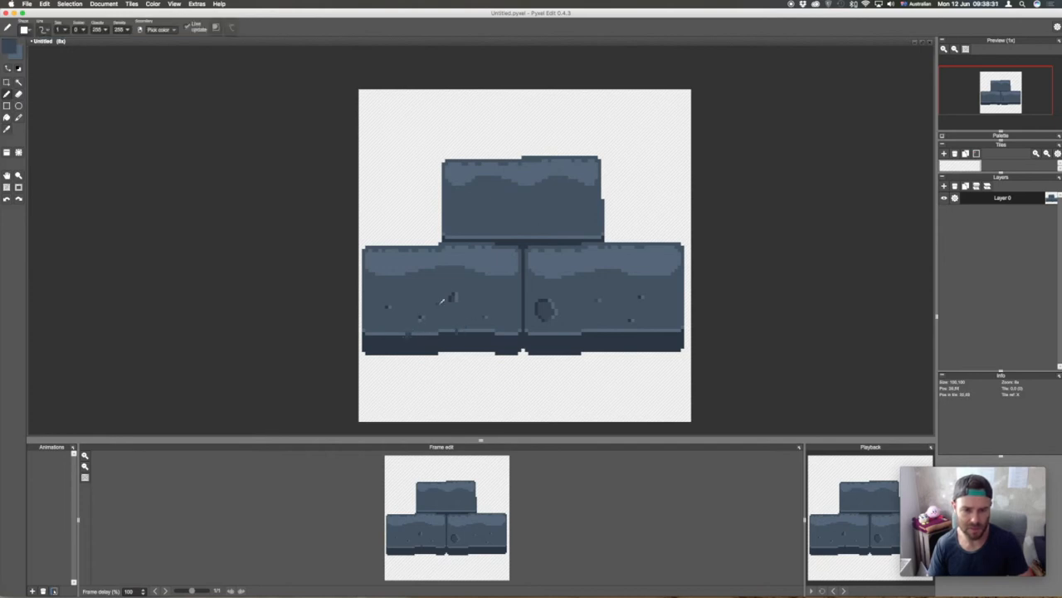
alt+click(452, 297)
key(alt)
alt+click(410, 330)
alt+click(413, 333)
click(413, 336)
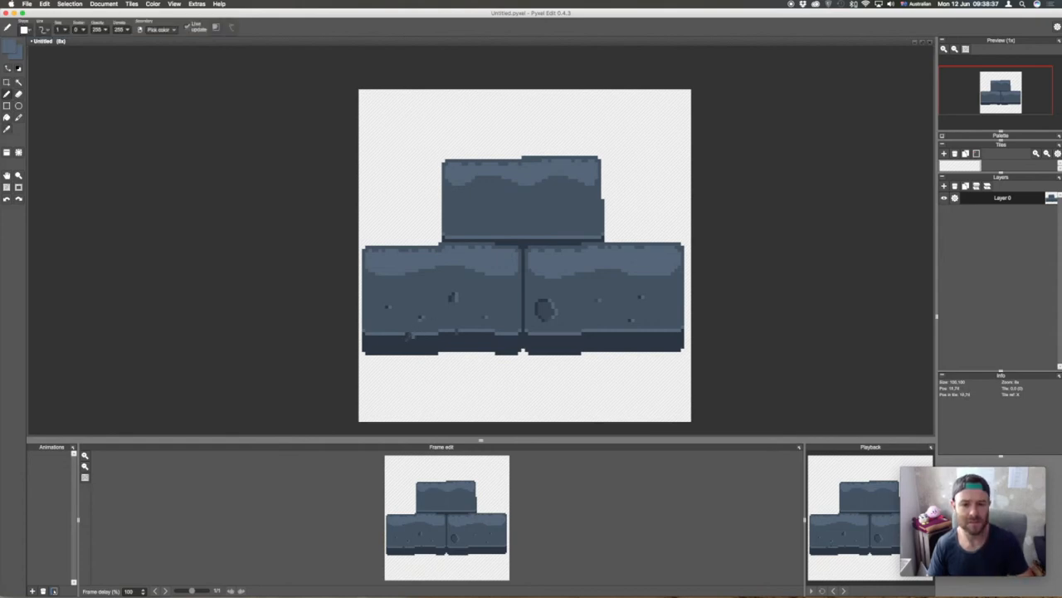
key(super+z)
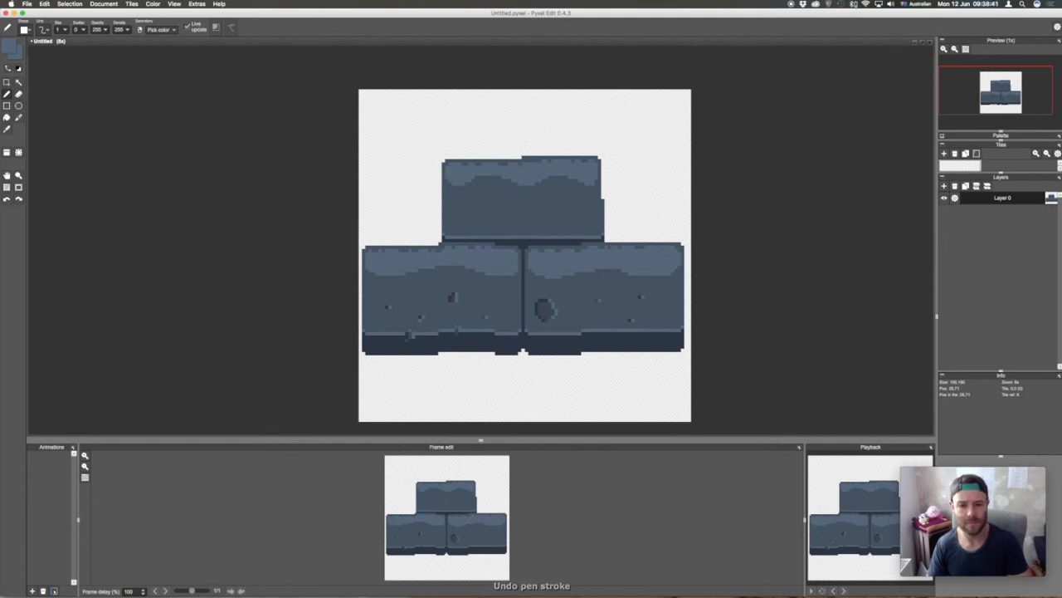
alt+click(457, 330)
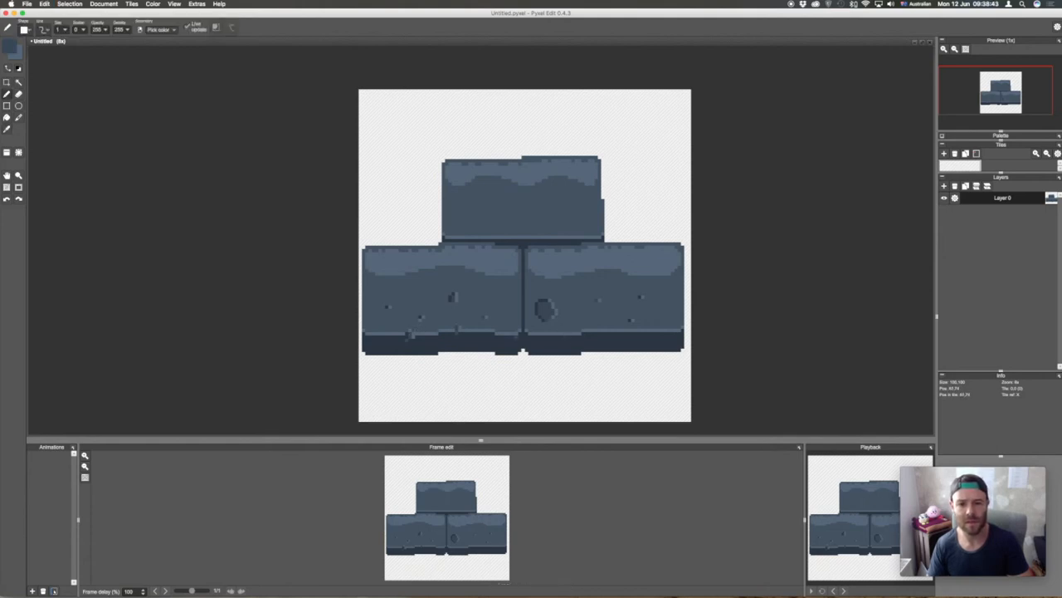
alt+click(461, 328)
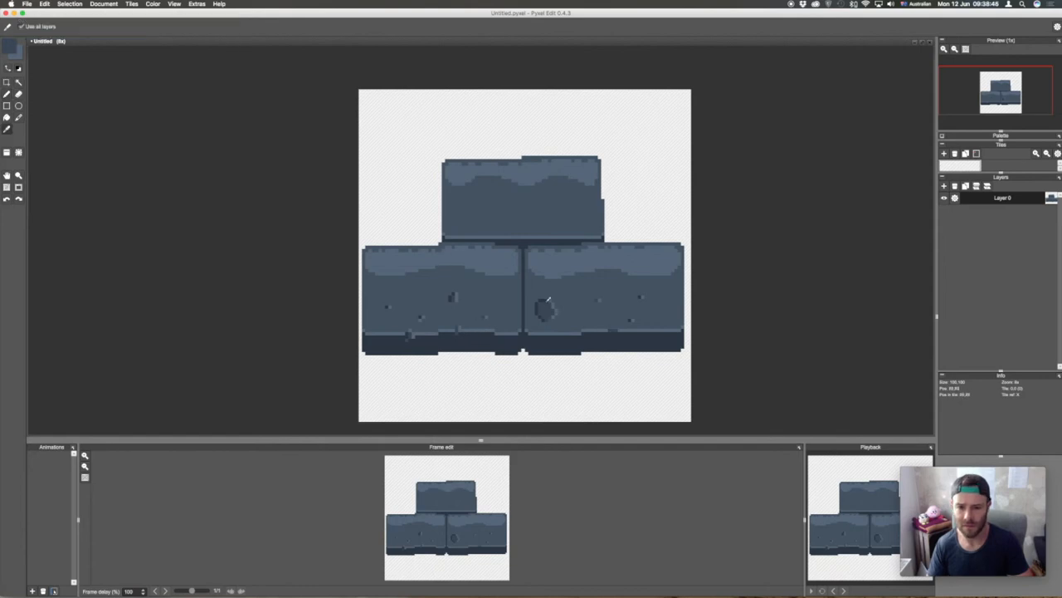
Step: Chip a small shaded notch into the right block's front edge, with dark pixels inside and highlight pixels around it
alt+click(612, 332)
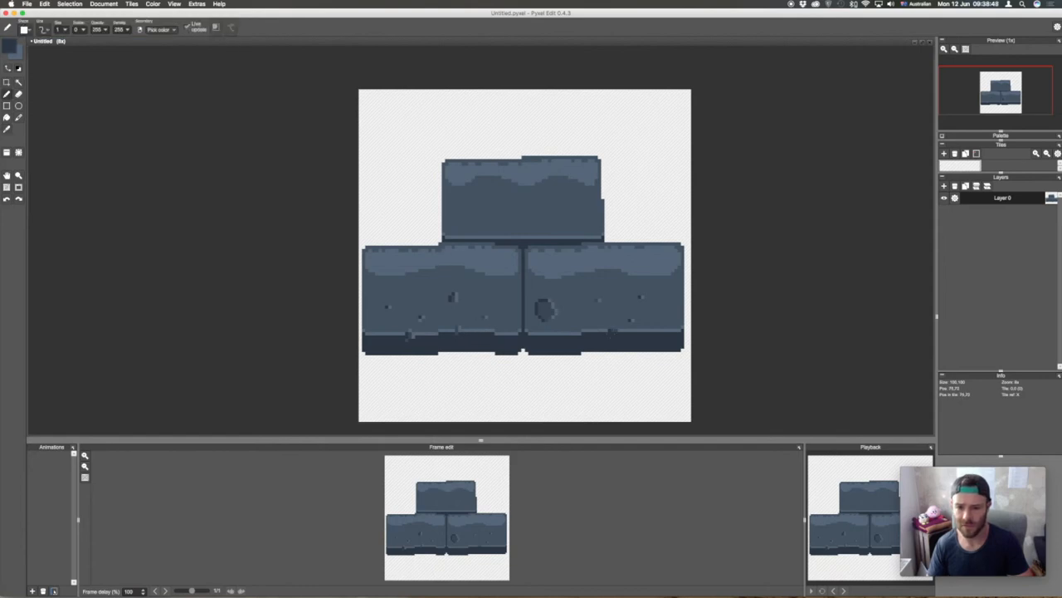
alt+click(610, 331)
click(614, 334)
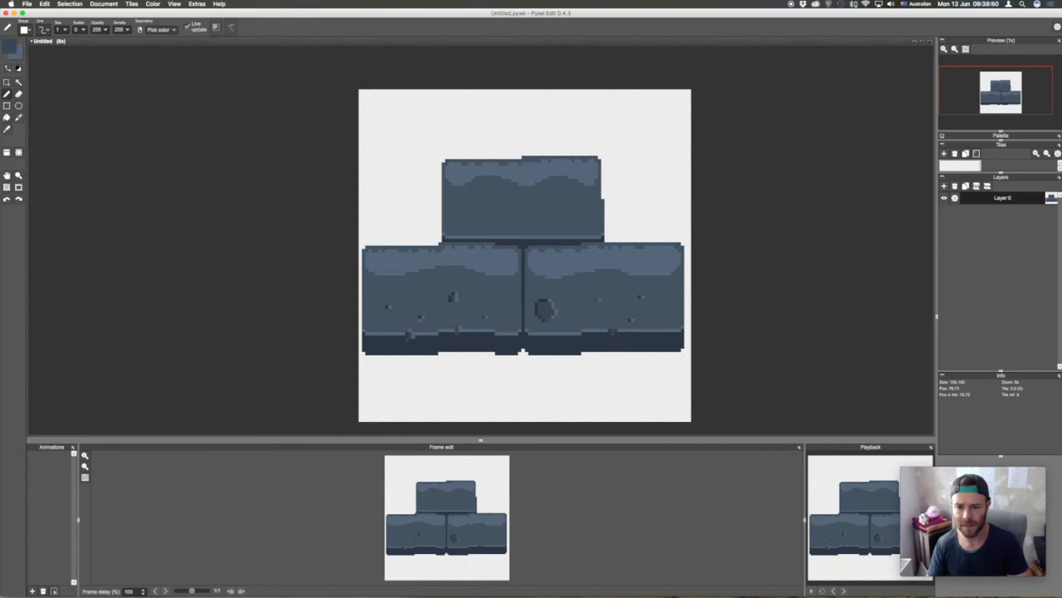
alt+click(614, 331)
click(616, 329)
alt+click(619, 334)
alt+click(625, 330)
click(622, 334)
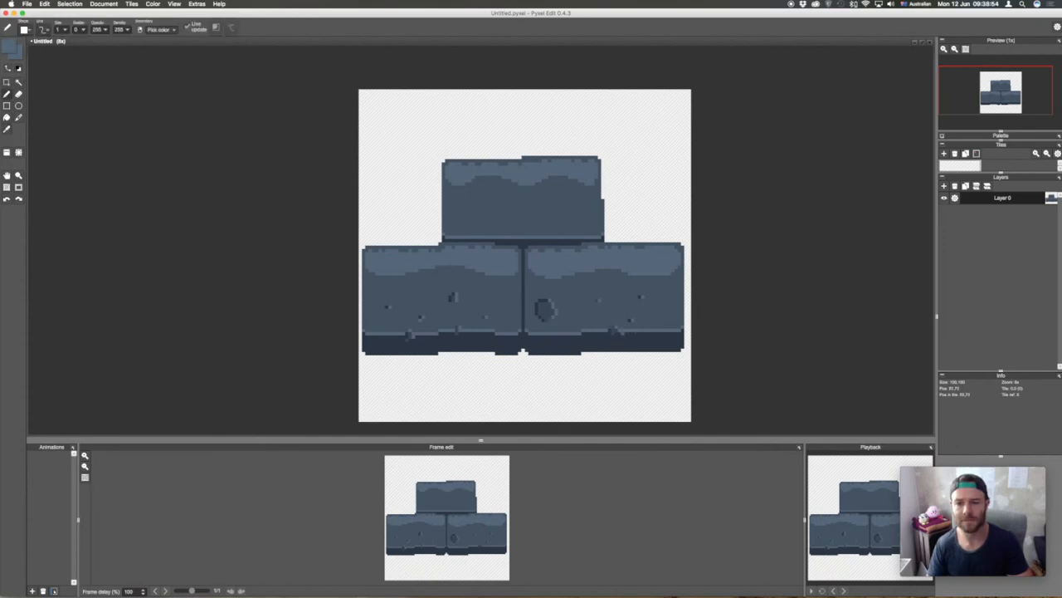
alt+click(616, 333)
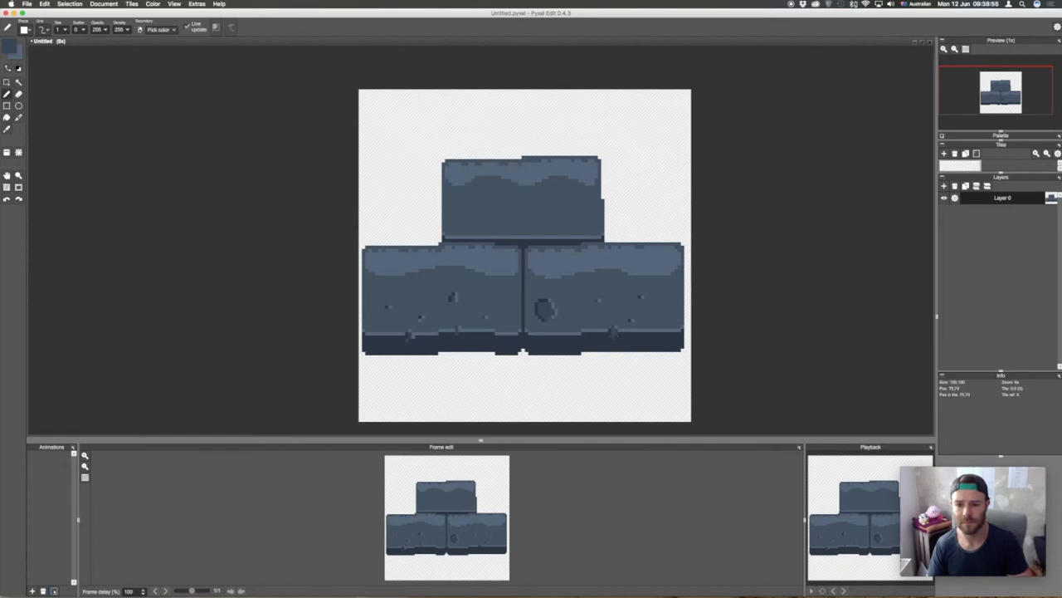
Step: Select the upper-right corner of the lower row's right block and nudge it one pixel left and down
scroll(683, 318, down, 3)
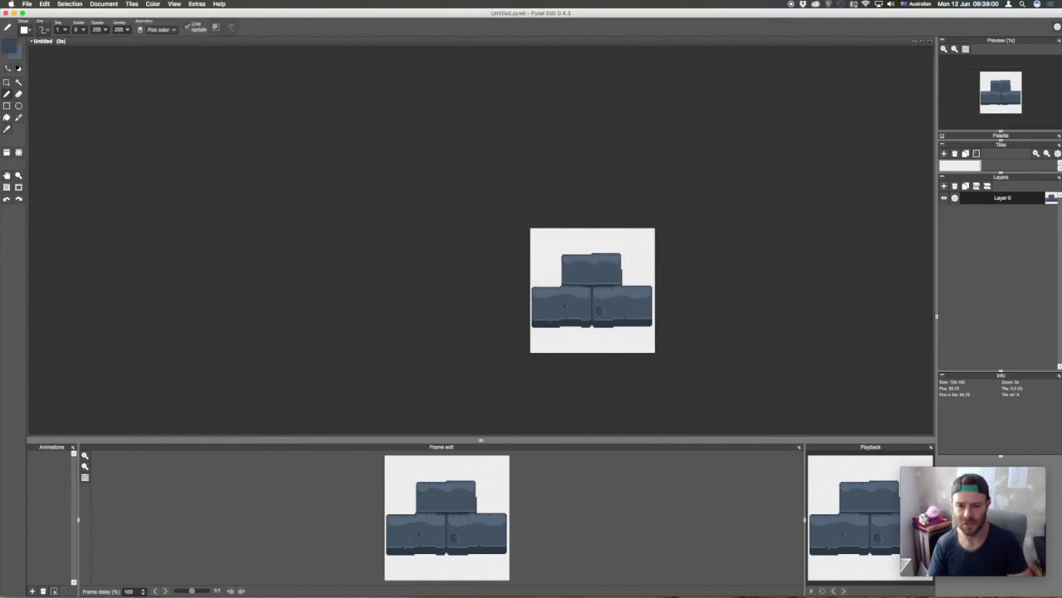
scroll(548, 334, up, 2)
key(m)
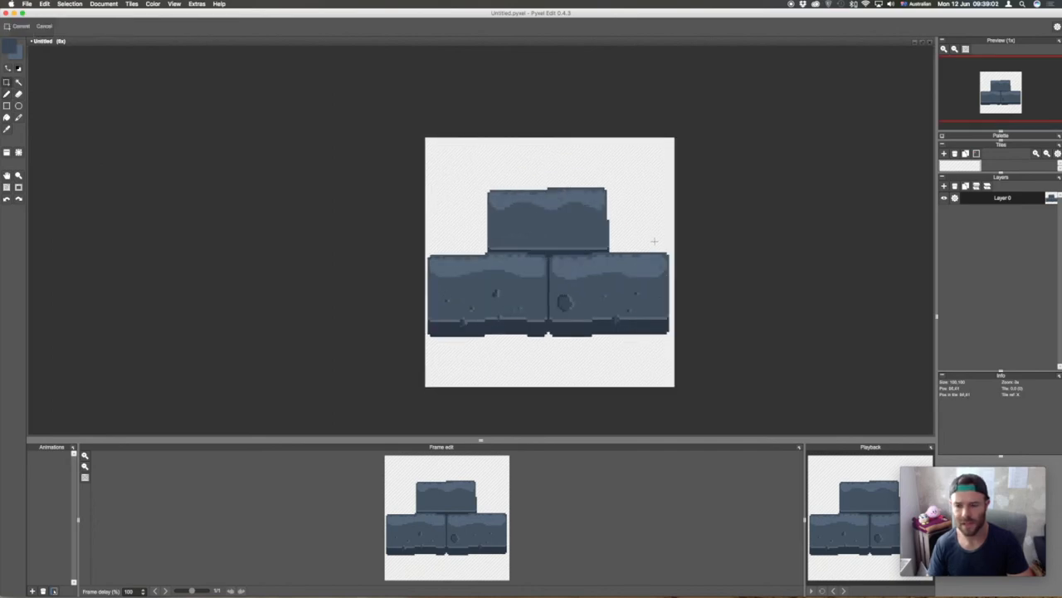
drag(637, 241, 674, 285)
key(super+t)
key(Left)
key(Return)
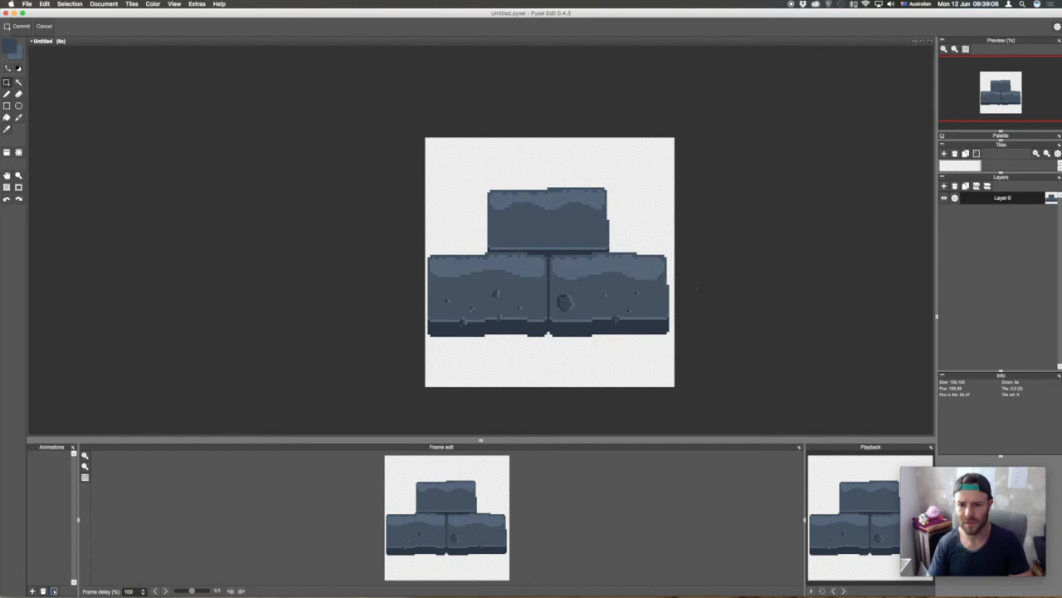
Step: Undo the last pen stroke, then select the left block's upper-left corner, nudge it down one pixel and deselect
key(b)
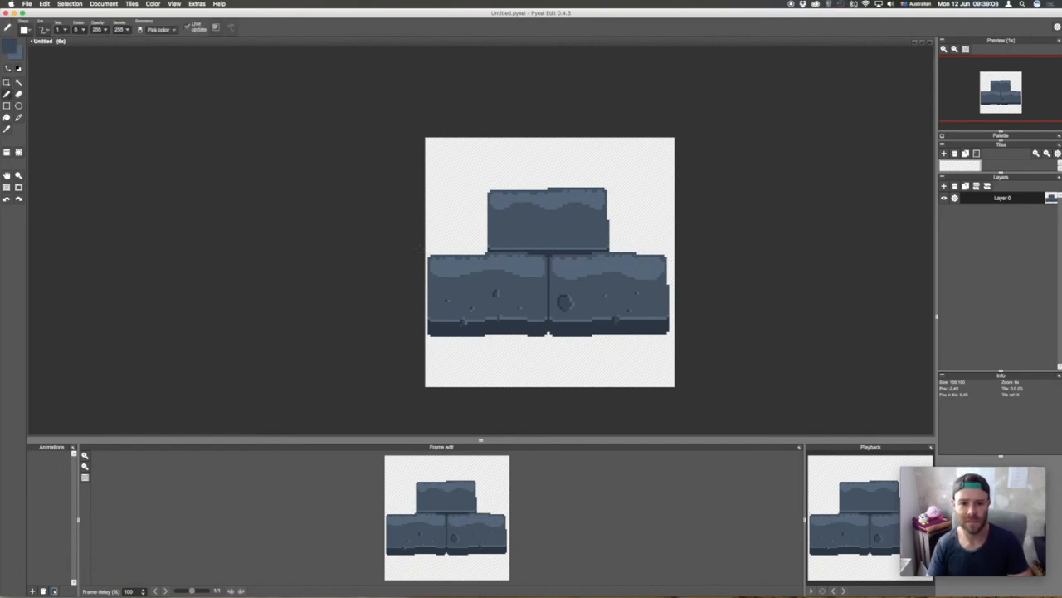
key(super+z)
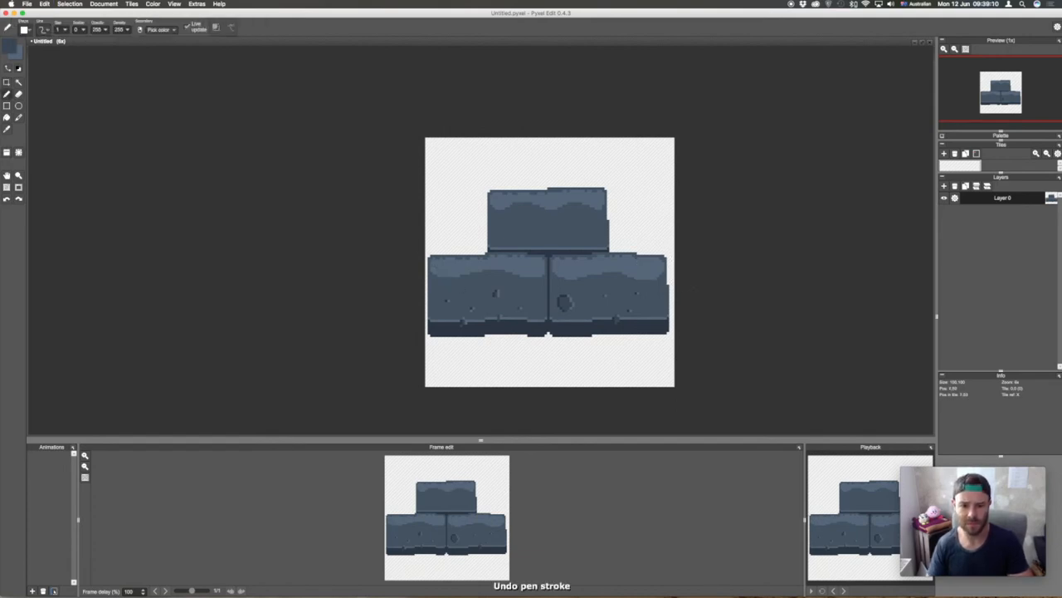
key(m)
drag(427, 246, 457, 290)
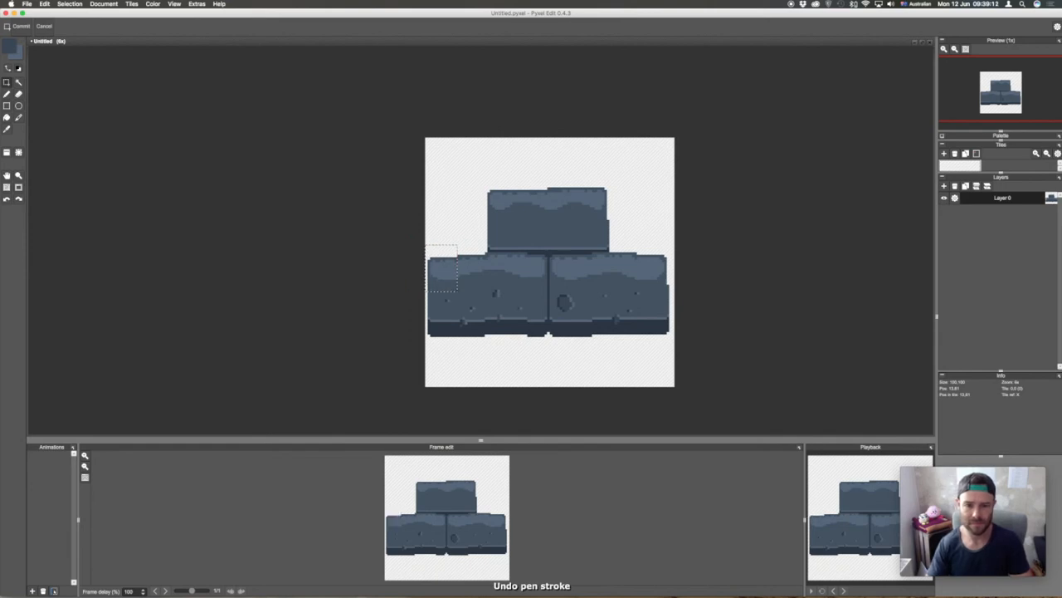
key(super+d)
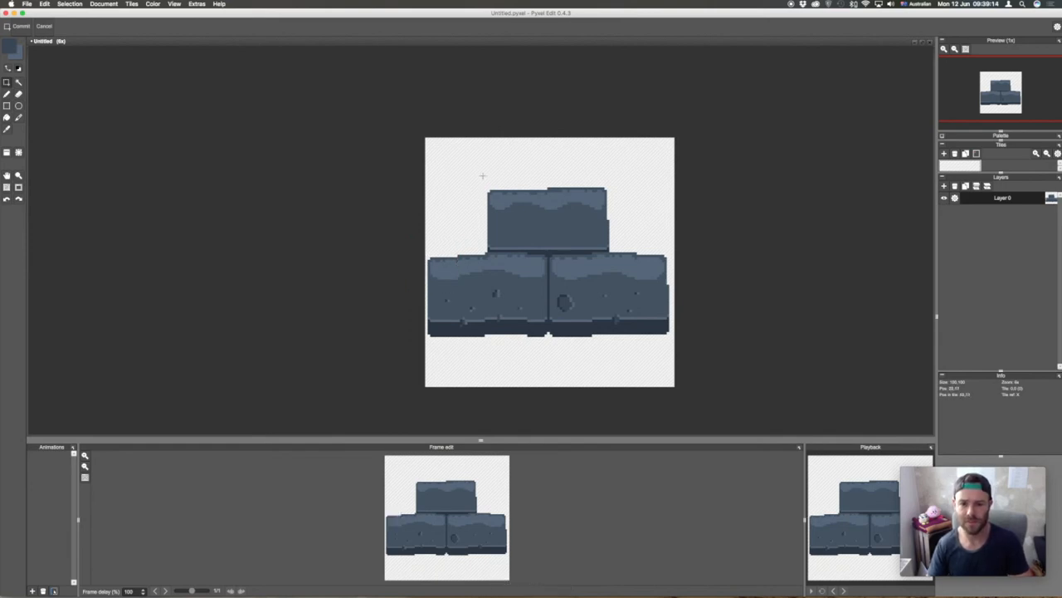
Step: Raise the third block's upper-left portion one pixel and shift the upper part of its left edge one pixel right
drag(480, 167, 524, 224)
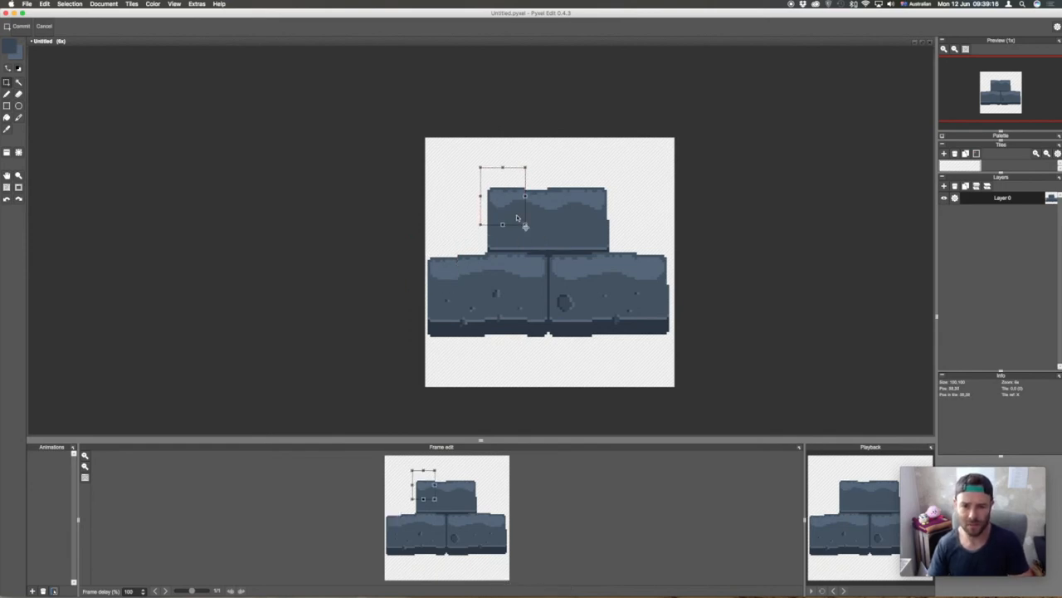
key(super+d)
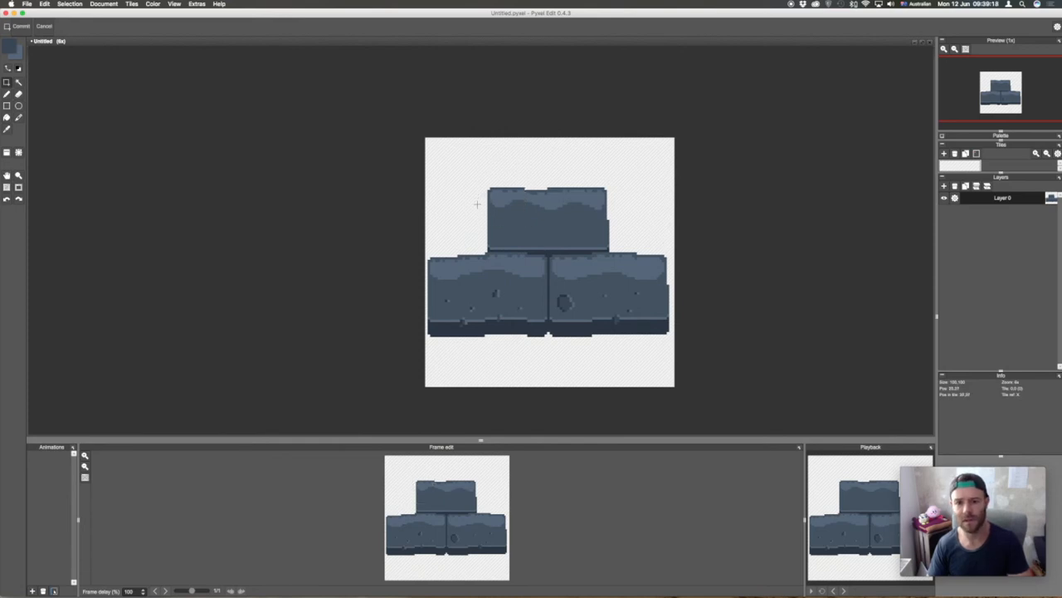
drag(474, 184, 500, 230)
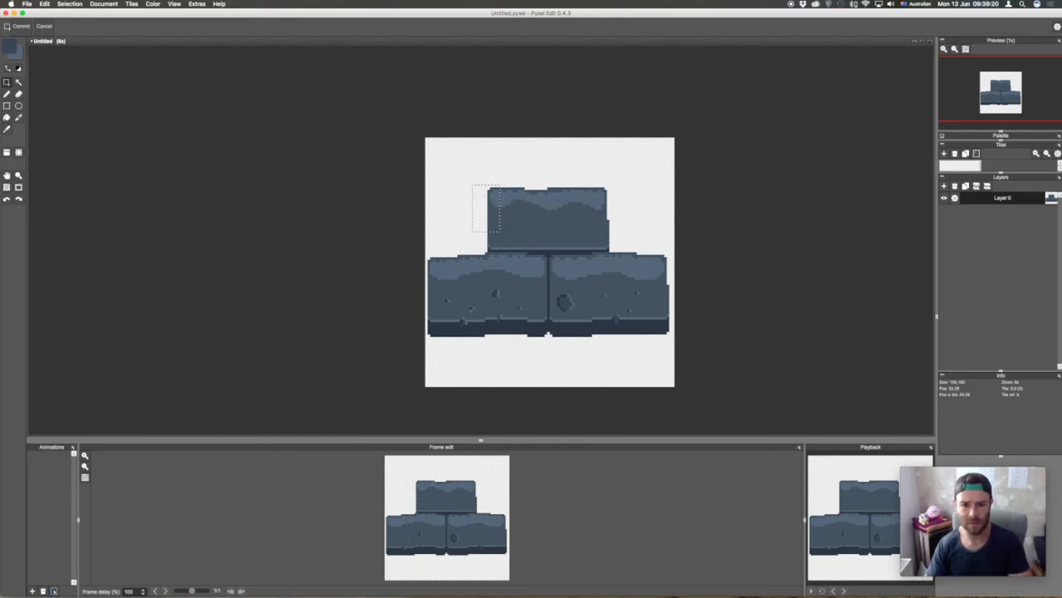
key(Right)
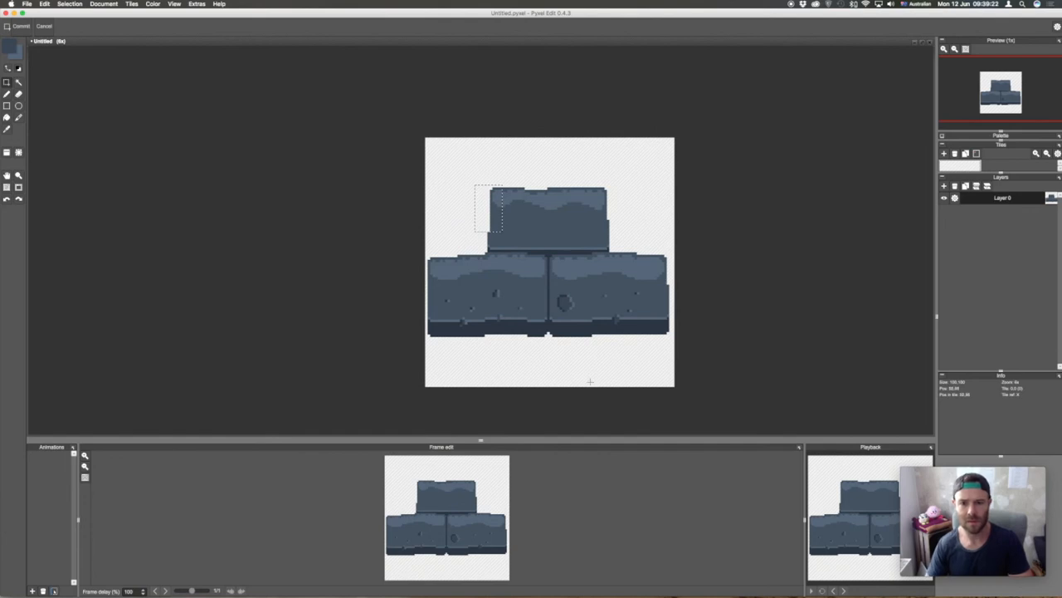
Step: Outline a narrow fourth block left of the third, with stepped sides and lower edge, and fill it with mid blue
key(b)
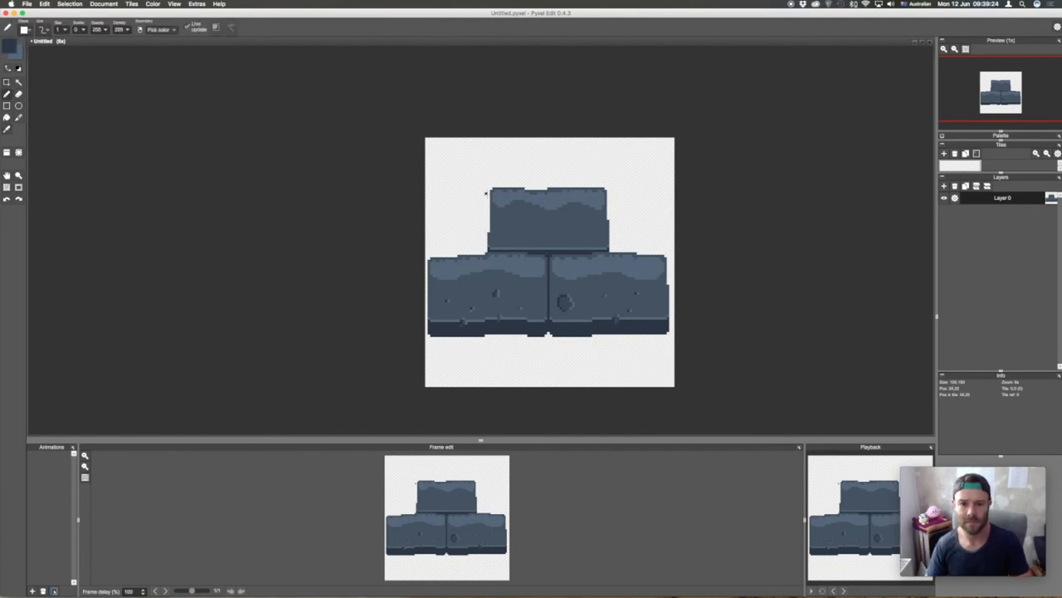
right_click(500, 219)
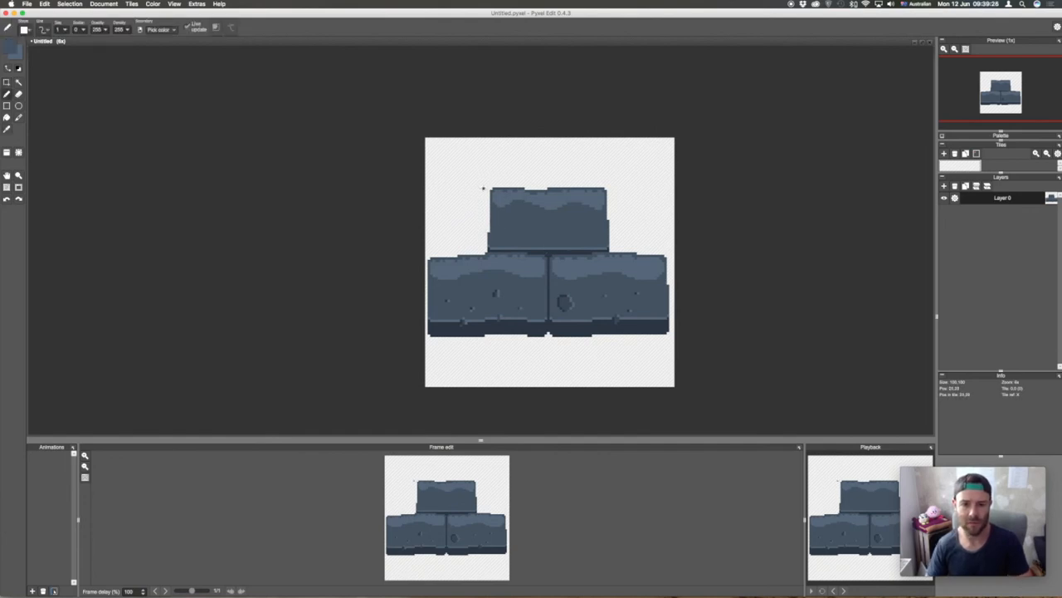
mouse_move(482, 188)
mouse_down()
mouse_move(483, 247)
mouse_move(430, 249)
mouse_move(430, 190)
mouse_move(480, 189)
mouse_up()
key(super+z)
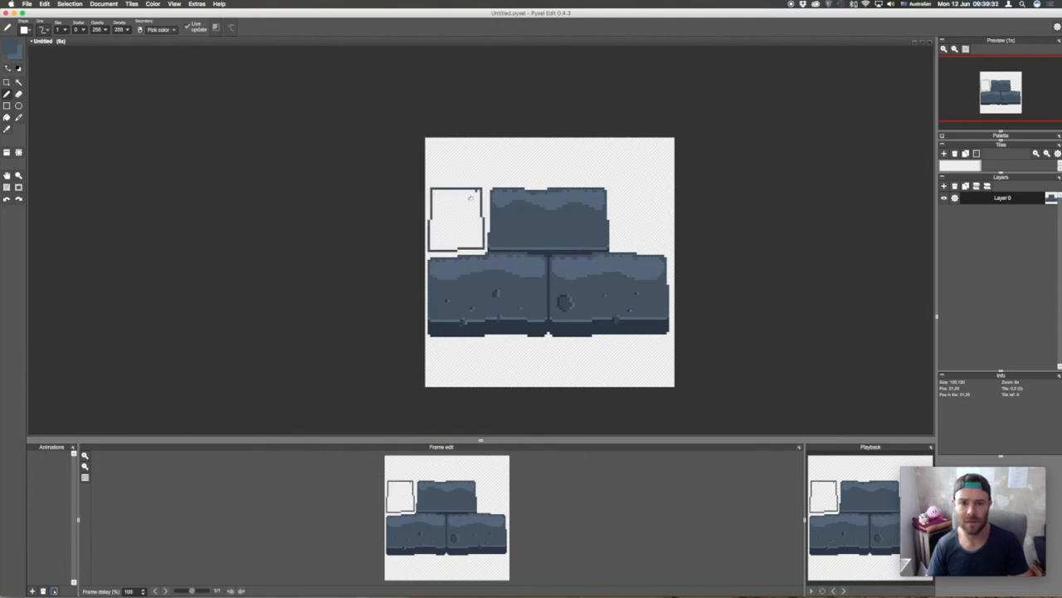
key(g)
click(469, 202)
Step: Sample the dark blue beneath the third block for drawing the gap between the two upper blocks
key(b)
key(i)
click(508, 247)
key(b)
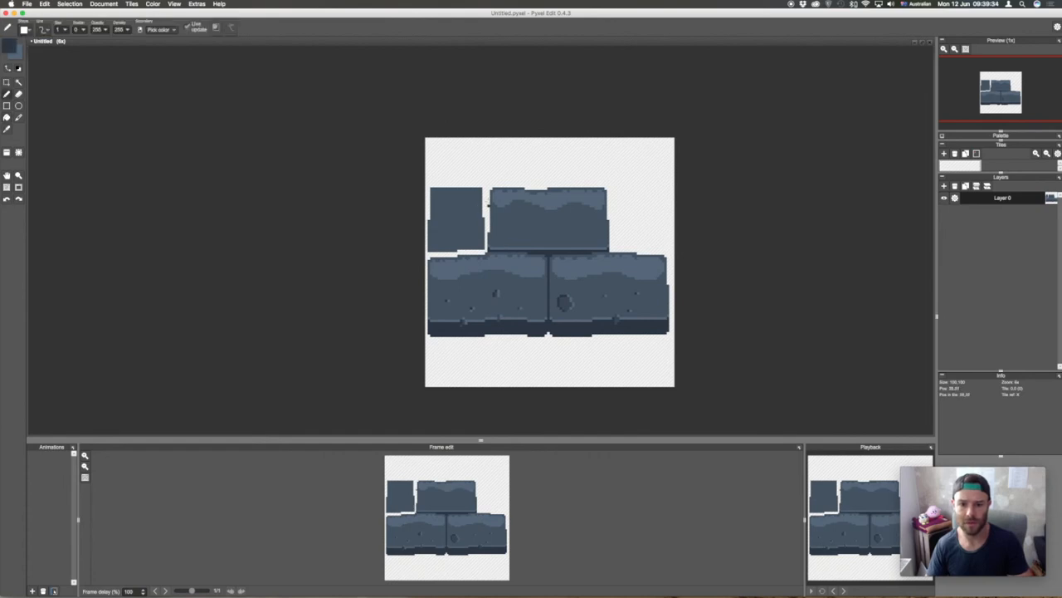
key(g)
click(487, 192)
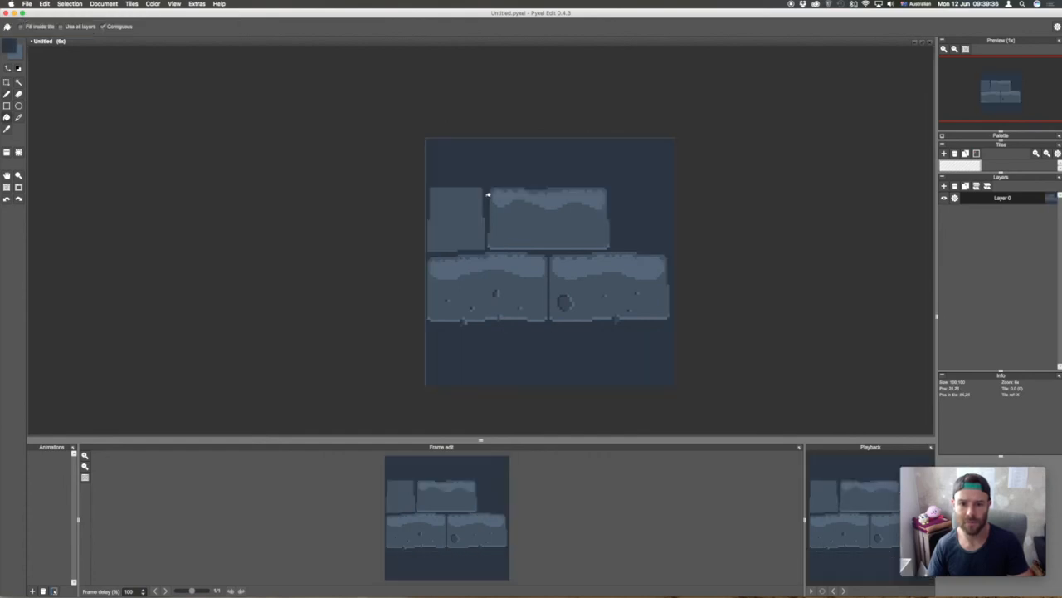
key(super+z)
Step: Close the open ends of the gap around the fourth block and fill the gap with the dark blue
key(b)
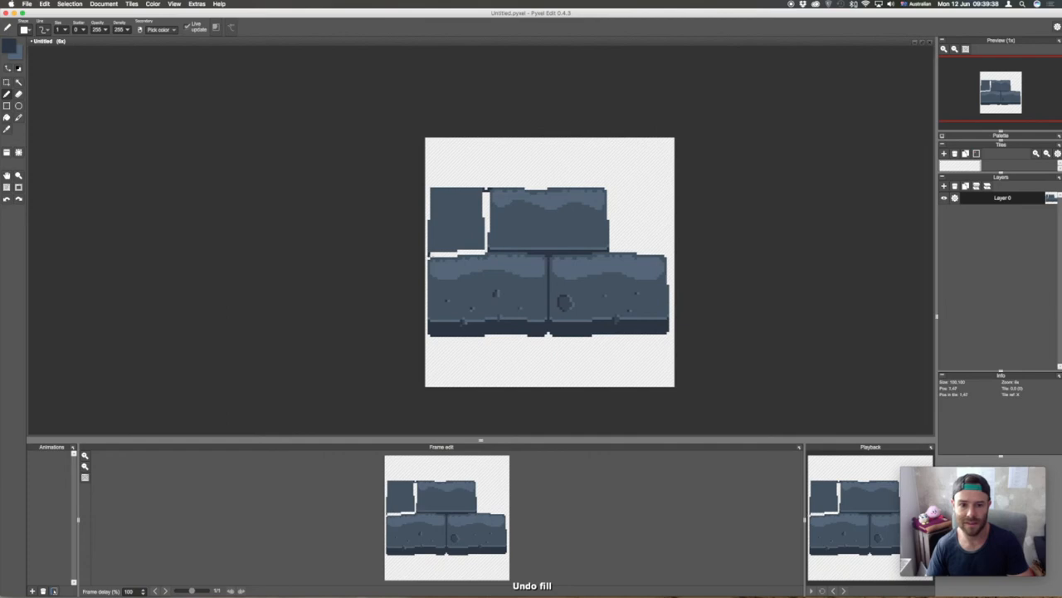
key(g)
click(485, 195)
Step: Sample the third block's mid blue and paint a solid disc with a round 15-pixel pen by the block's upper-right corner
key(i)
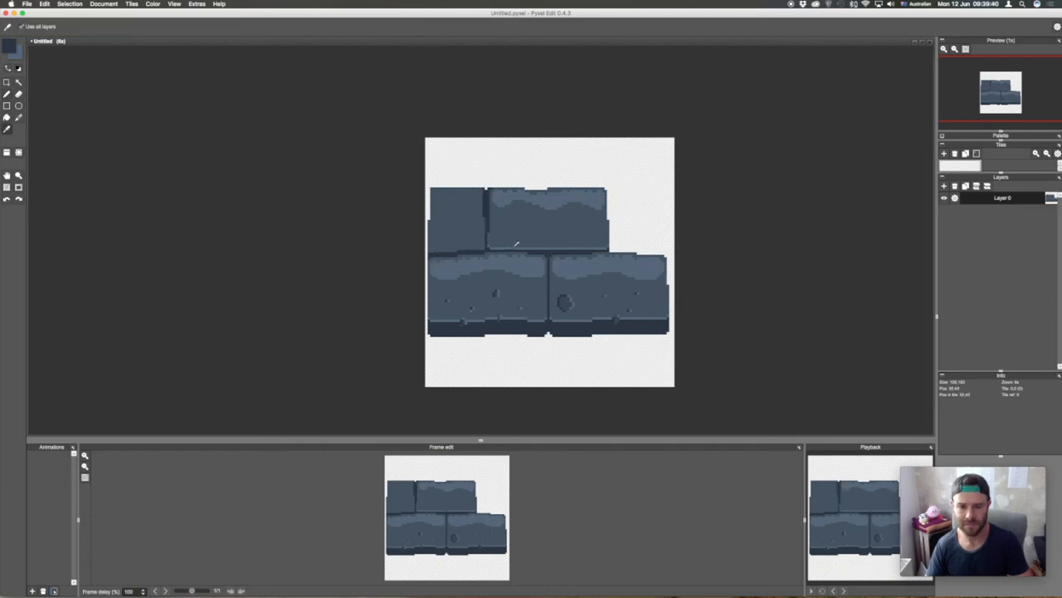
click(515, 245)
key(b)
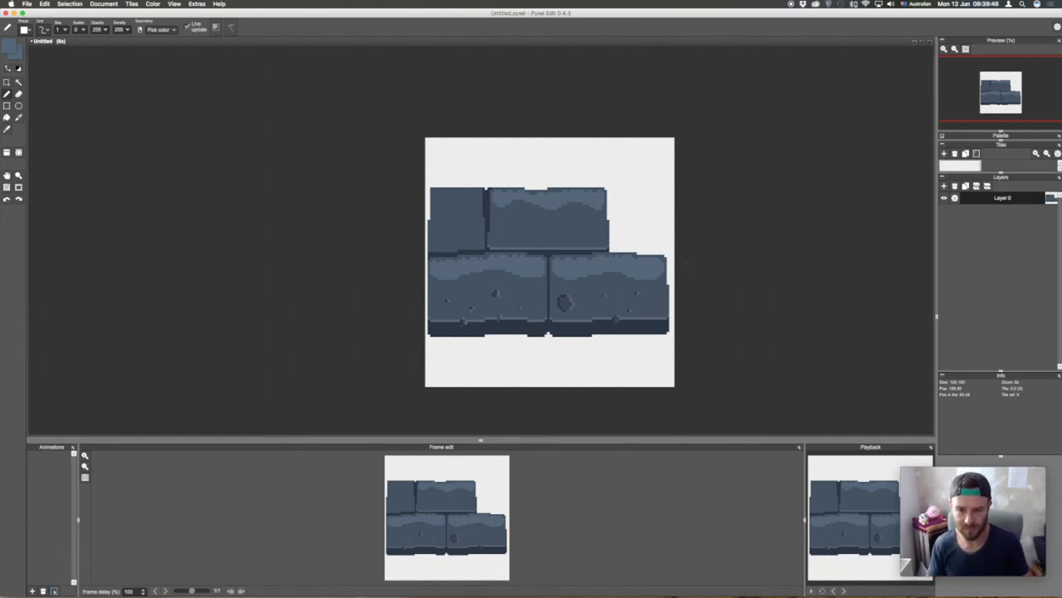
key(m)
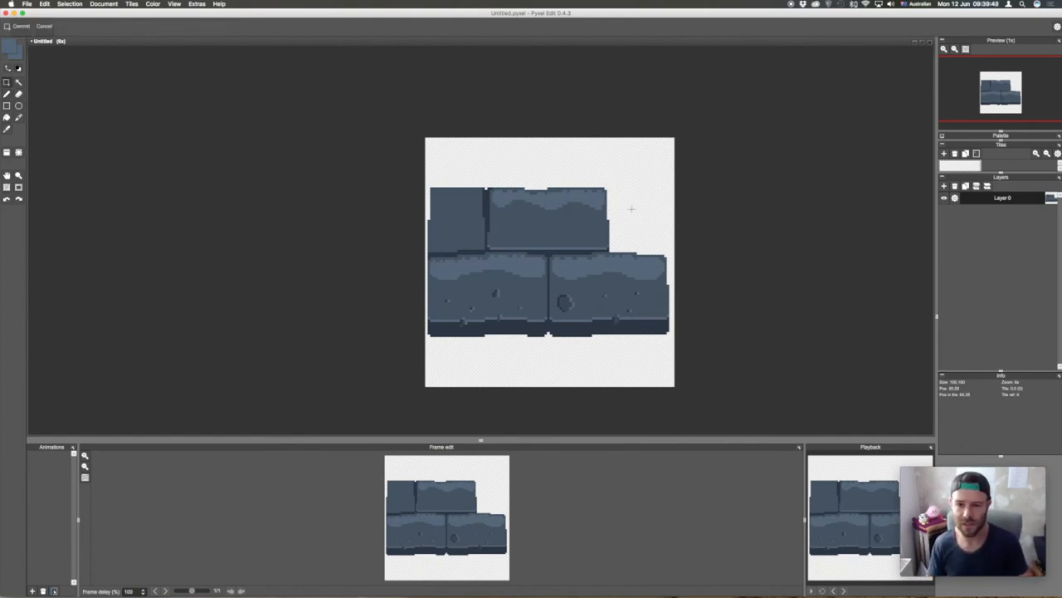
key(b)
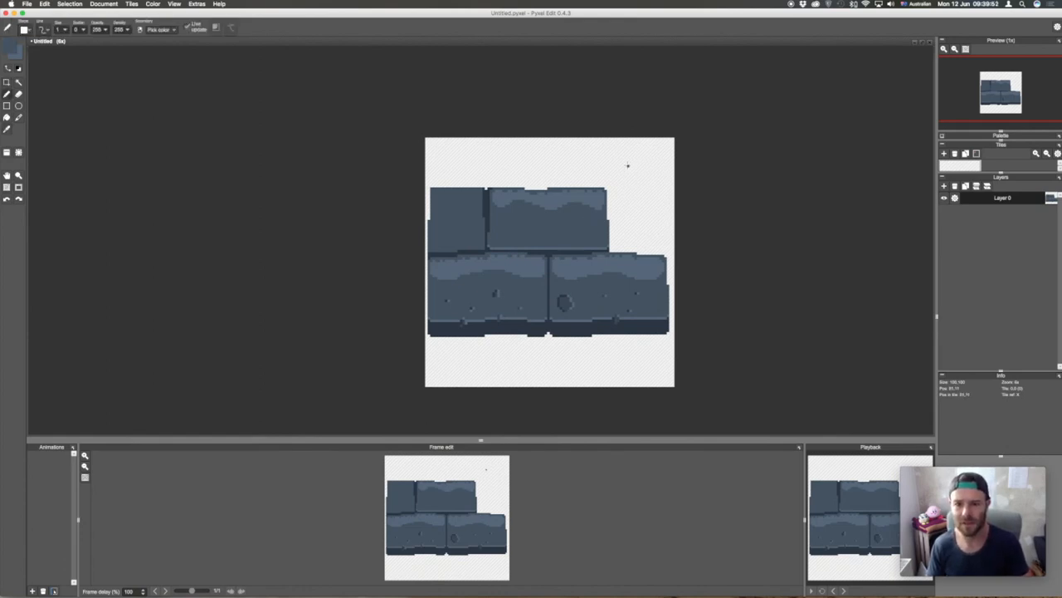
click(26, 31)
click(27, 51)
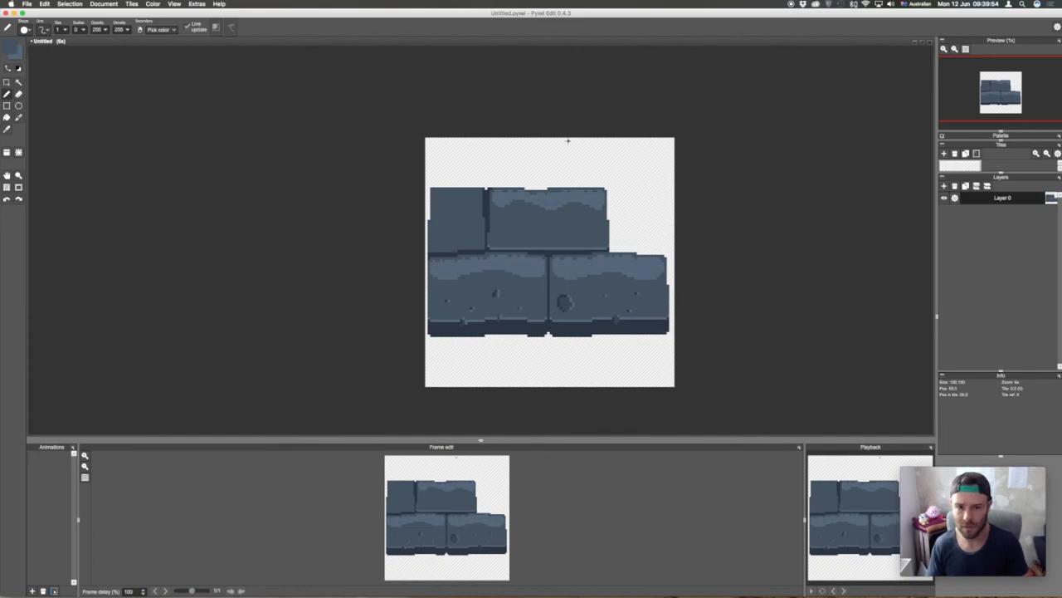
key(bracketright)
key(bracketright)
key(bracketright)
key(bracketright)
key(bracketright)
key(bracketright)
key(bracketright)
key(bracketright)
key(bracketright)
key(bracketright)
key(bracketright)
key(bracketright)
key(bracketright)
key(bracketright)
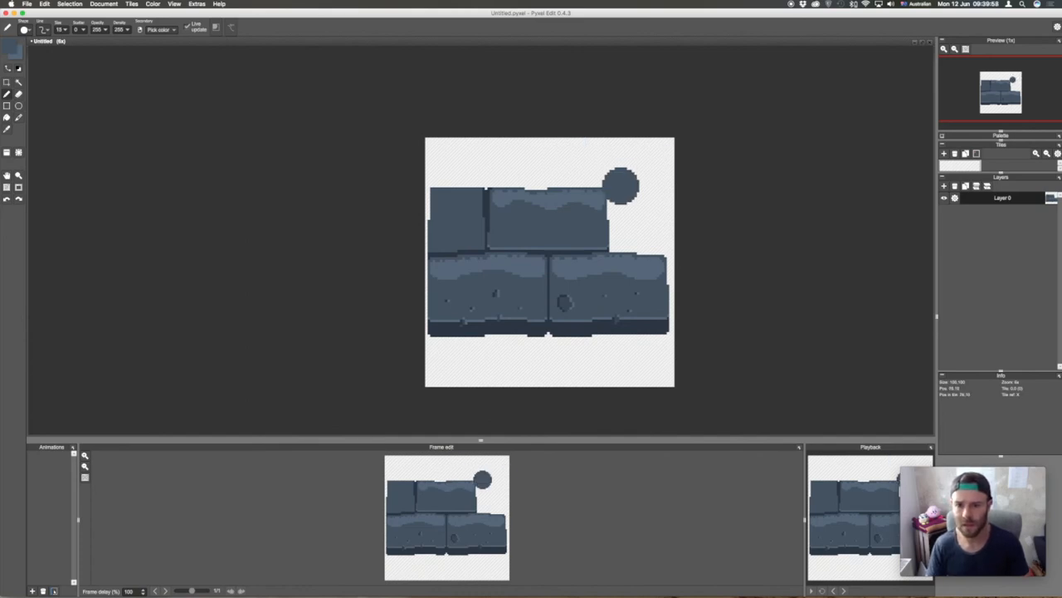
Step: Squash the disc vertically into a flat oval, place it in the canvas's empty upper-right area, and deselect it
key(s)
drag(624, 165, 654, 201)
key(super+t)
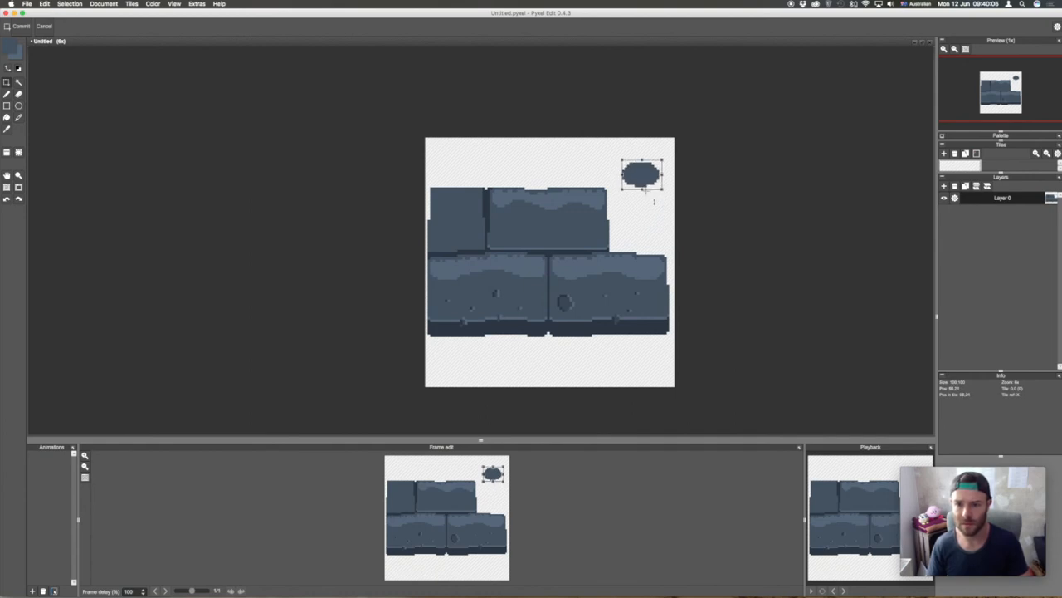
key(Return)
key(super+d)
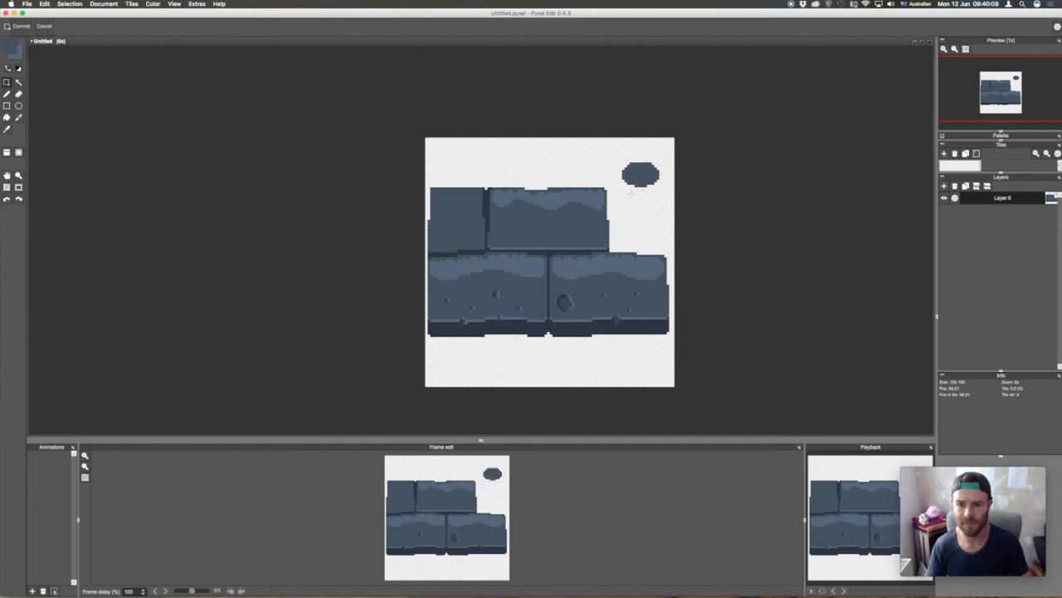
Step: Outline a lower rim beneath the oval with a 1-pixel pen in sampled dark blue and fill the gap between them
key(b)
key(alt)
alt+click(579, 249)
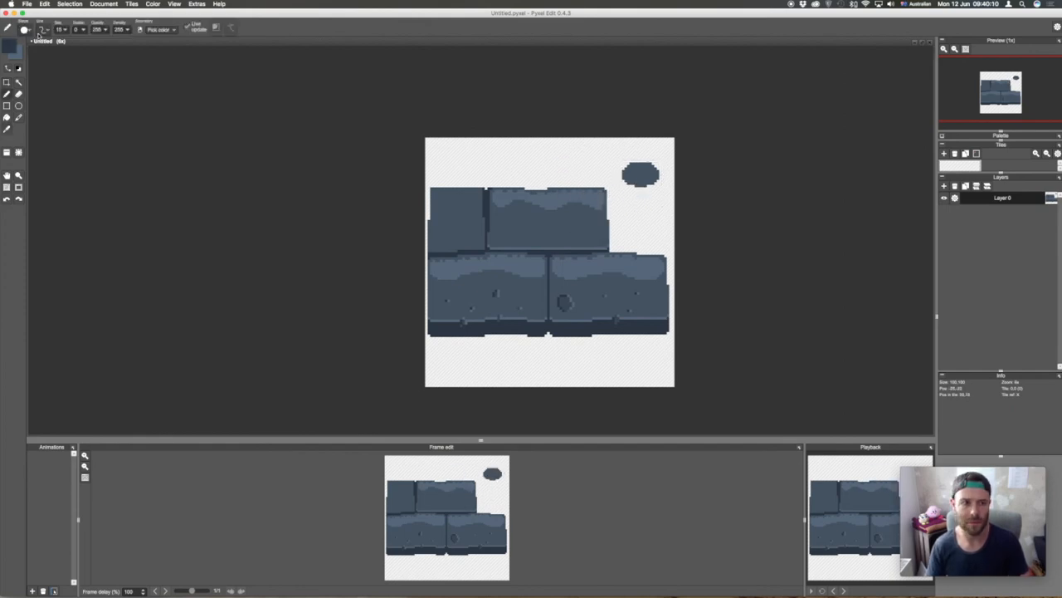
drag(68, 31, 42, 33)
text(1)
mouse_move(619, 174)
mouse_down()
mouse_move(631, 190)
mouse_move(659, 189)
mouse_up()
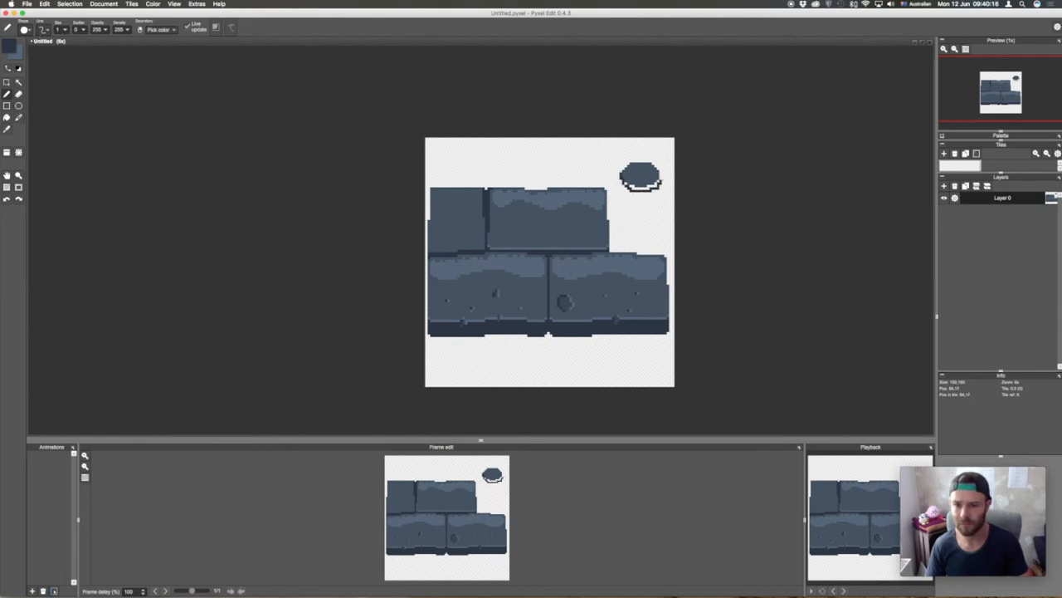
key(f)
click(652, 181)
key(super+z)
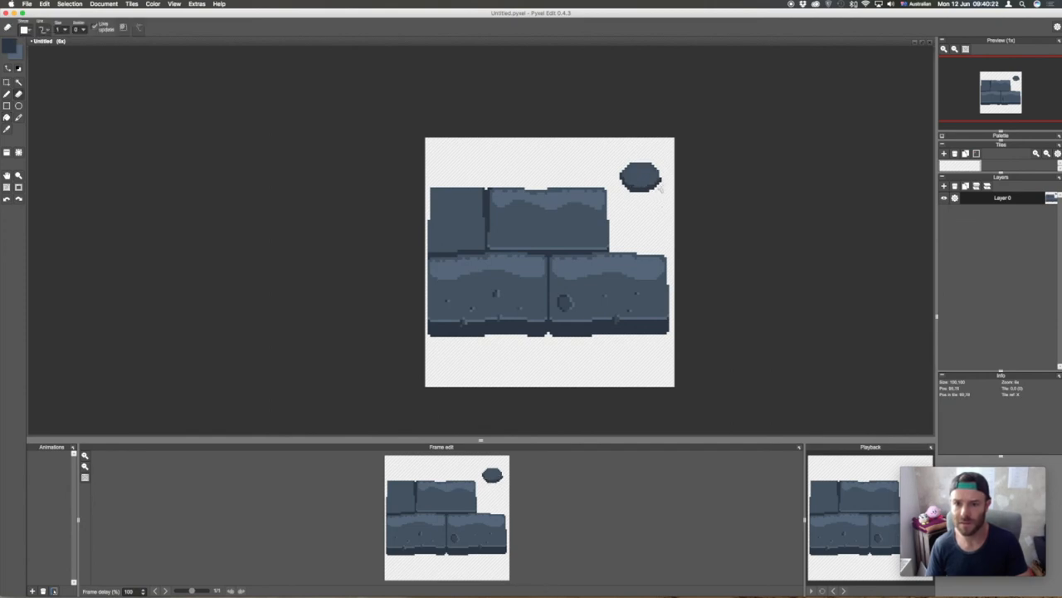
Step: Sample light blue from the third block and highlight the oval's lower edge above its dark rim, undoing the stray stroke
key(b)
alt+click(561, 196)
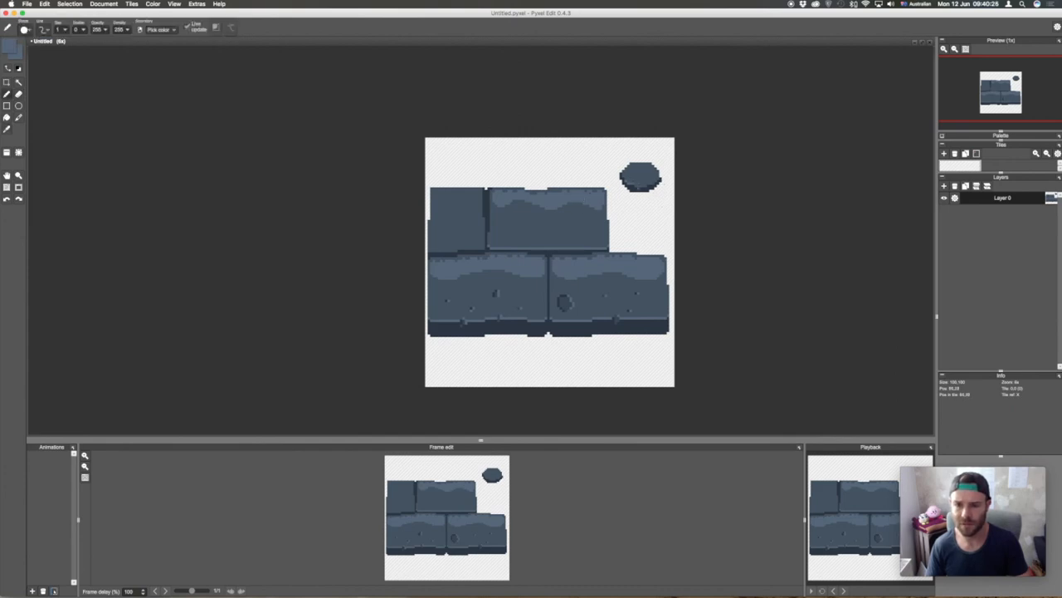
key(ctrl+z)
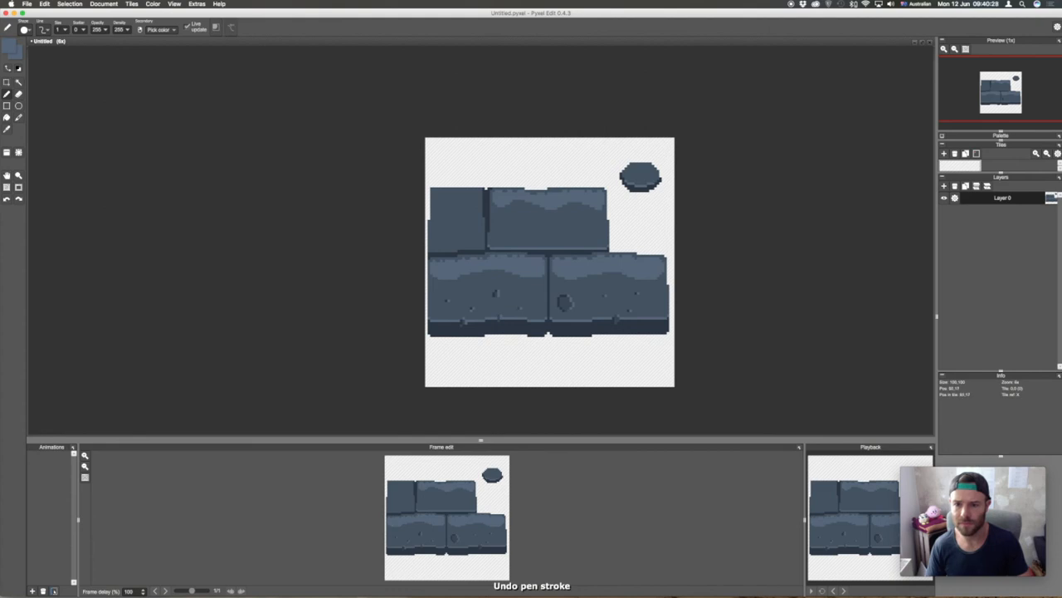
Step: Duplicate the oval stone twice, placing copies diagonally below it on either side with the right one crossing the canvas edge
key(m)
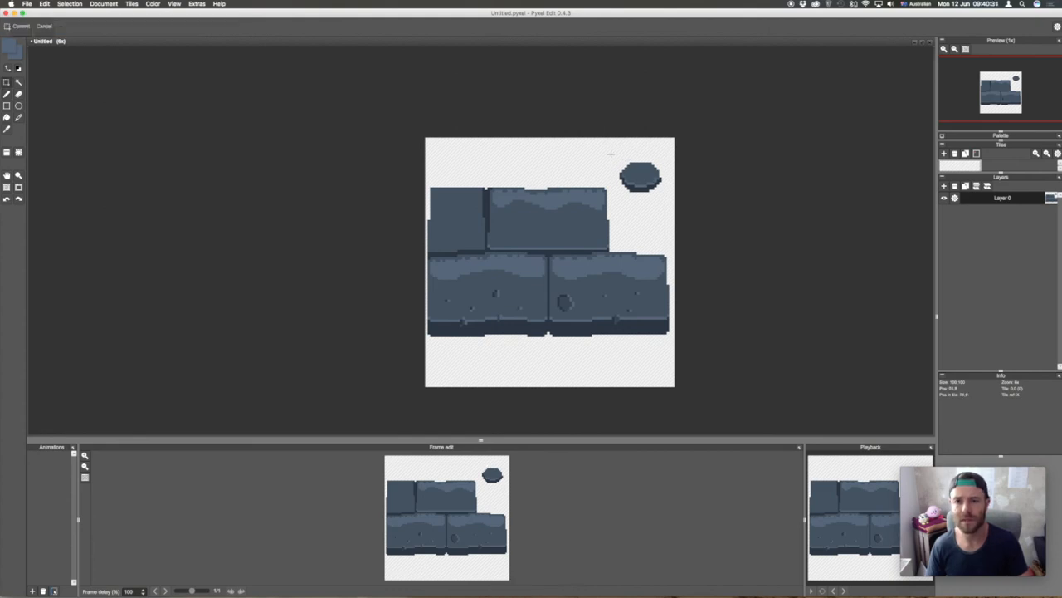
mouse_move(610, 153)
mouse_down()
mouse_move(678, 207)
mouse_move(665, 193)
mouse_move(672, 212)
mouse_move(640, 208)
mouse_up()
key(Return)
Step: Fill the gap between the three oval stones with dark blue and add light blue highlights to their top surfaces
key(b)
key(alt)
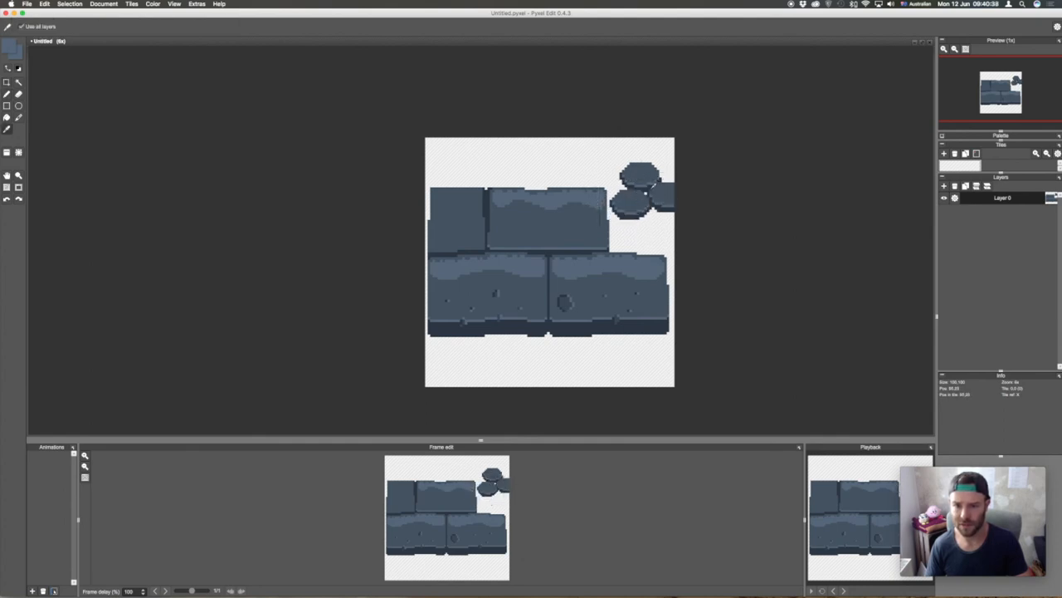
alt+click(646, 192)
key(b)
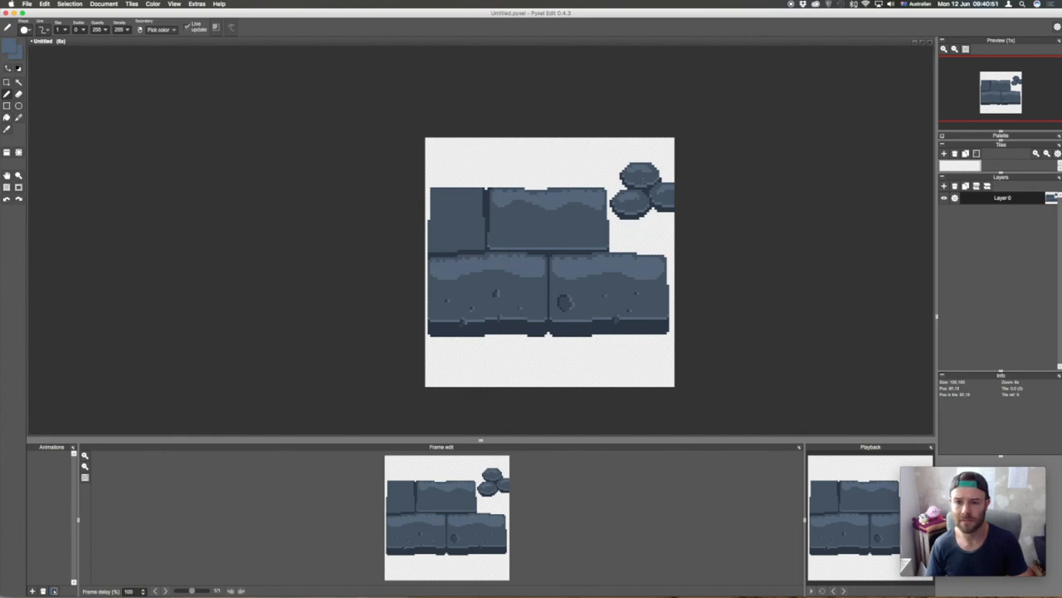
key(s)
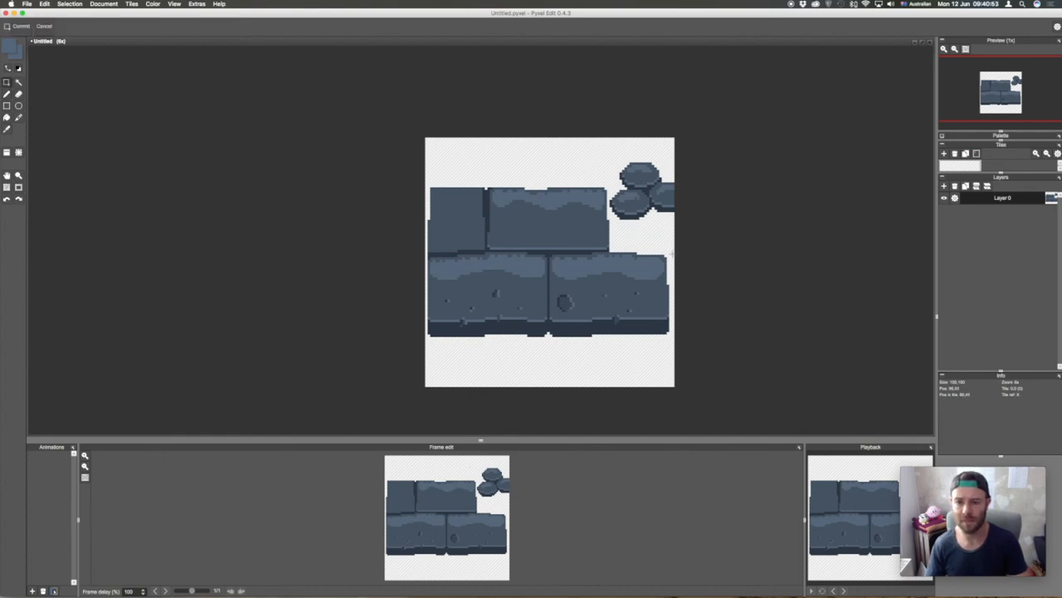